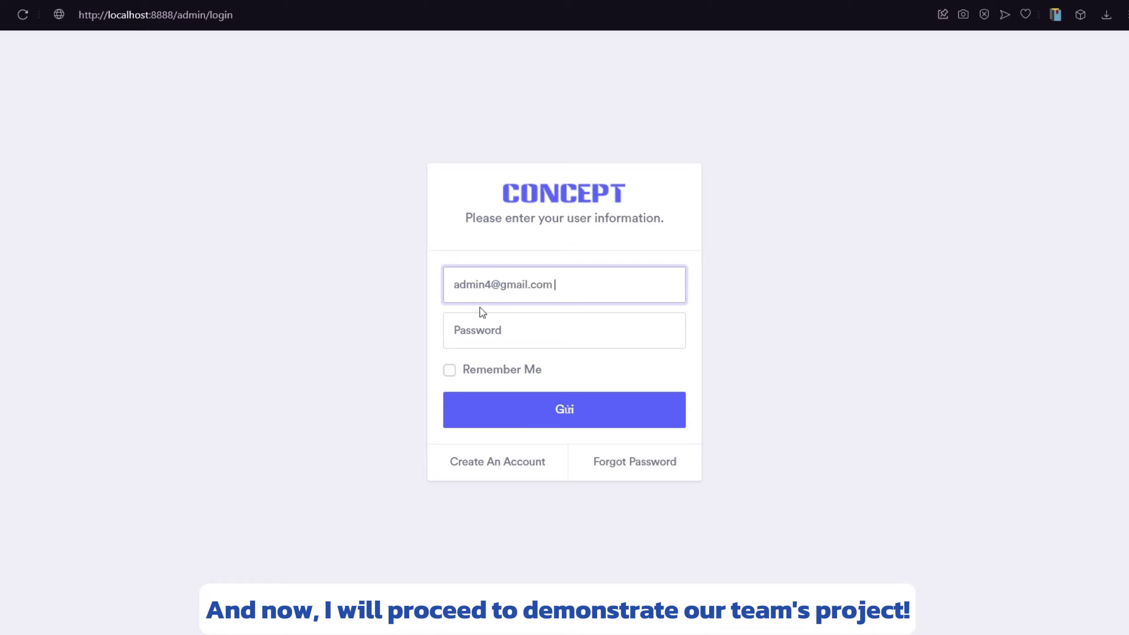
Log in as superadmin and create an active administrator account with the ROLE_ADMIN role.
{"action": "left_click", "coordinate": [479, 335]}
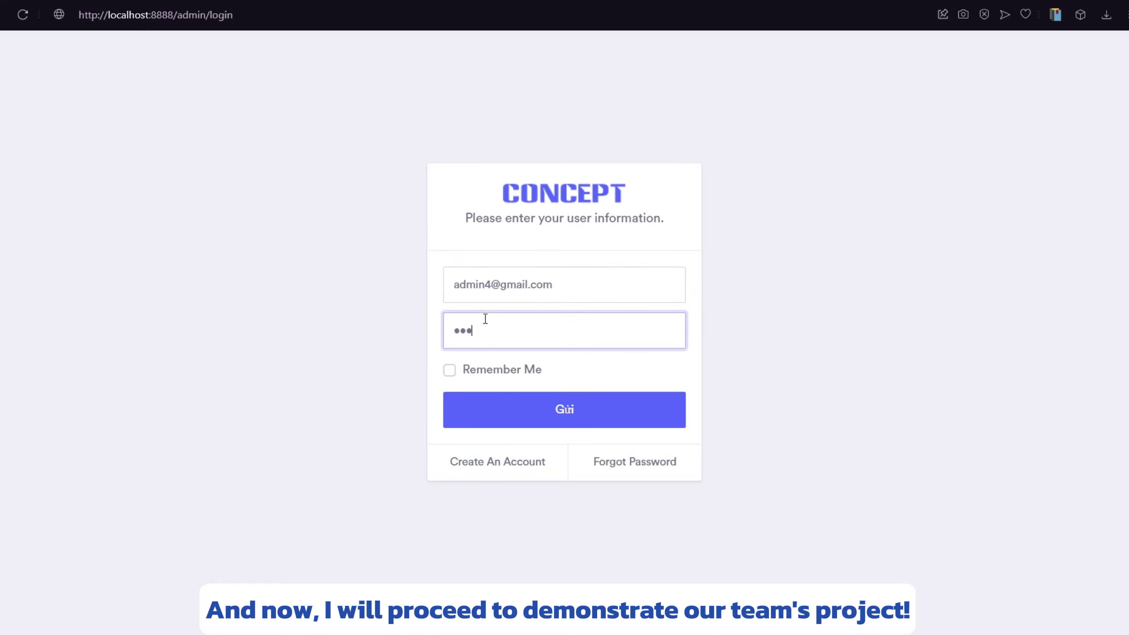
{"action": "left_click", "coordinate": [534, 403]}
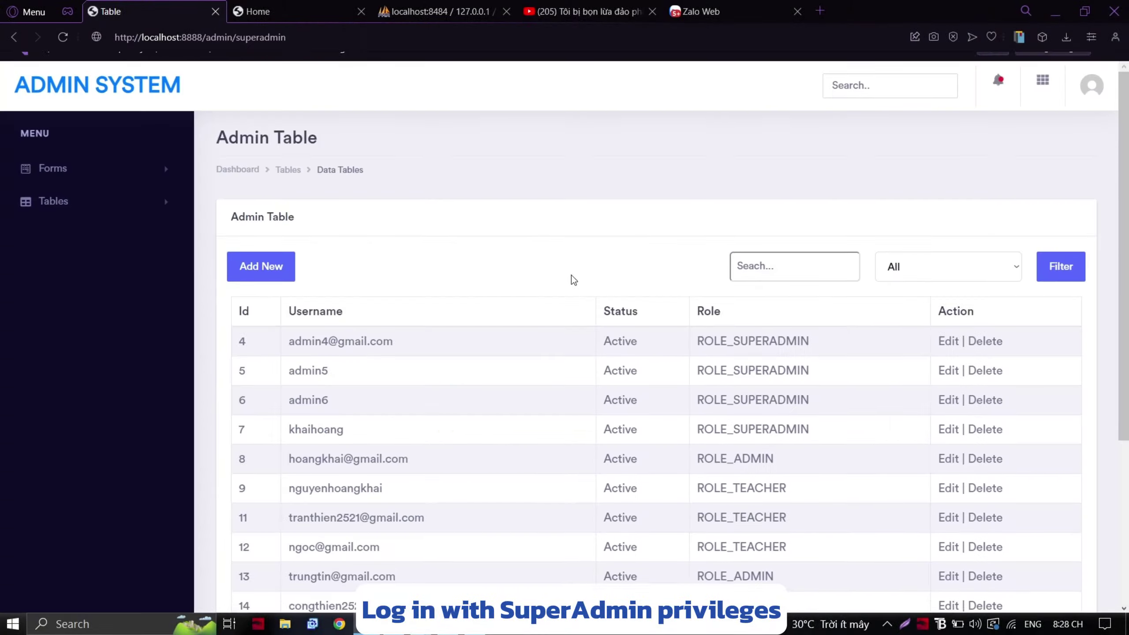
{"action": "scroll", "coordinate": [493, 287], "scroll_direction": "down", "scroll_amount": 3}
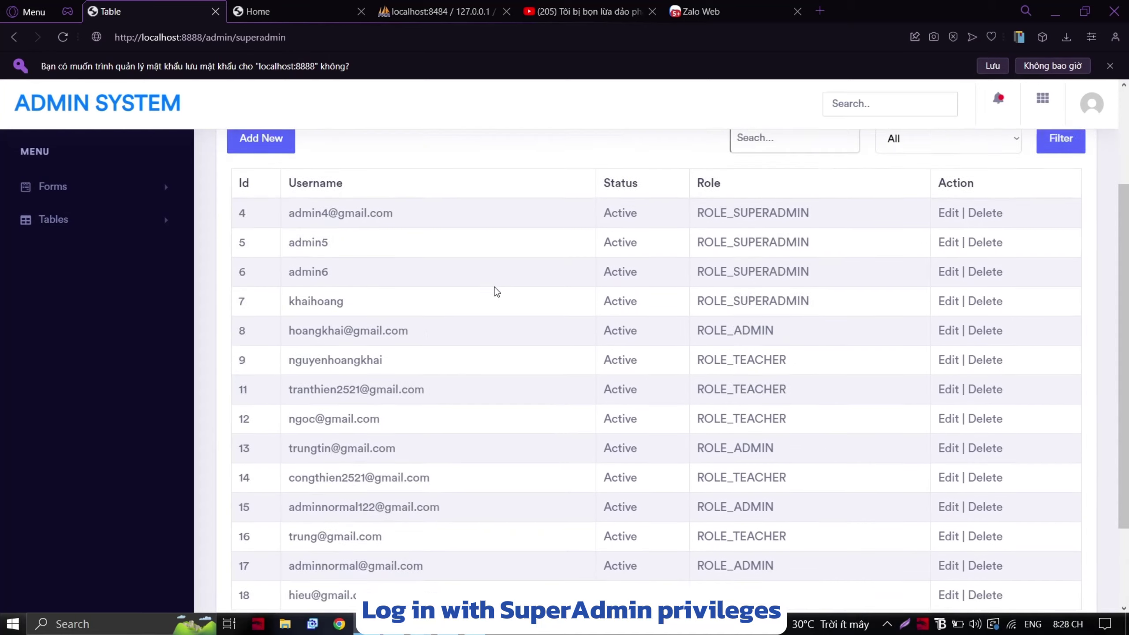
{"action": "scroll", "coordinate": [493, 287], "scroll_direction": "up", "scroll_amount": 2}
{"action": "left_click", "coordinate": [261, 244]}
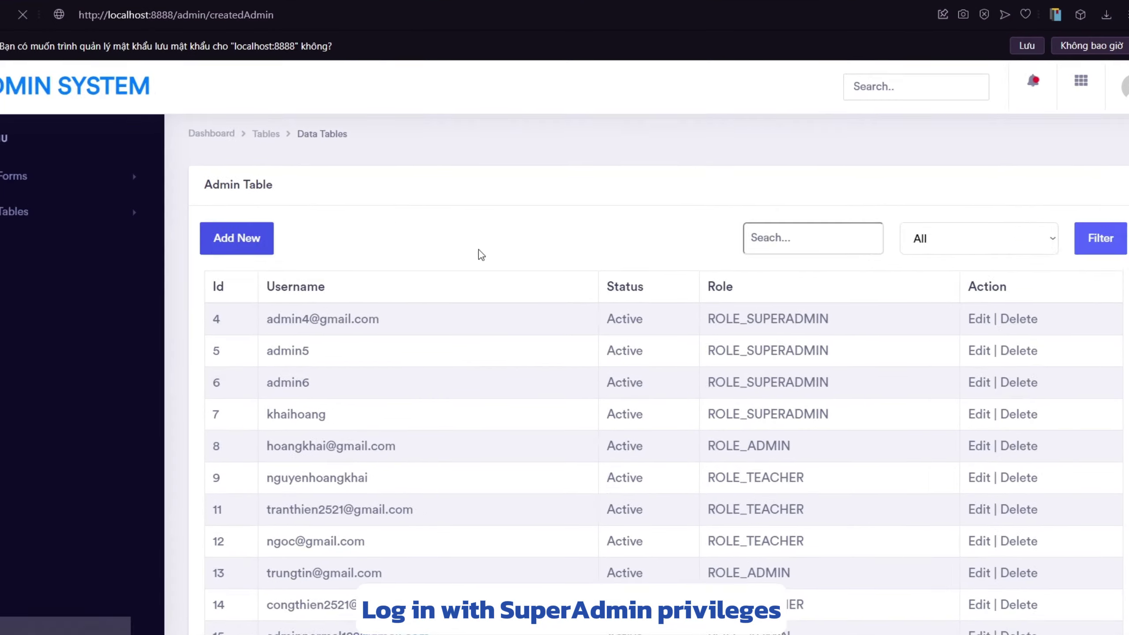
{"action": "key", "text": "alt+Tab"}
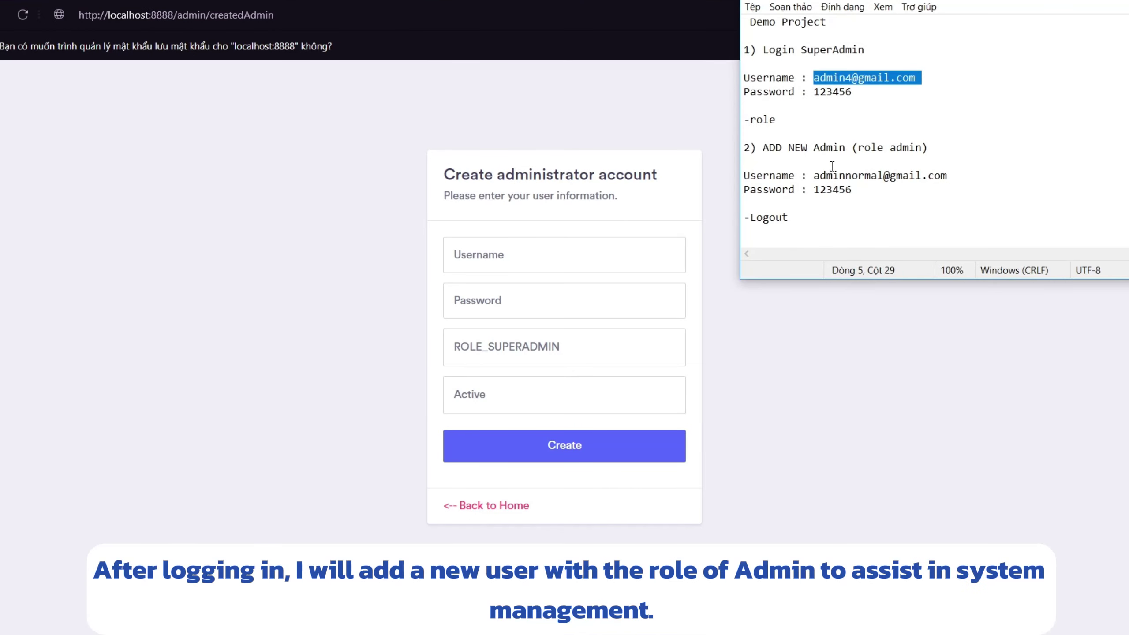
{"action": "left_click_drag", "start_coordinate": [814, 176], "coordinate": [969, 176]}
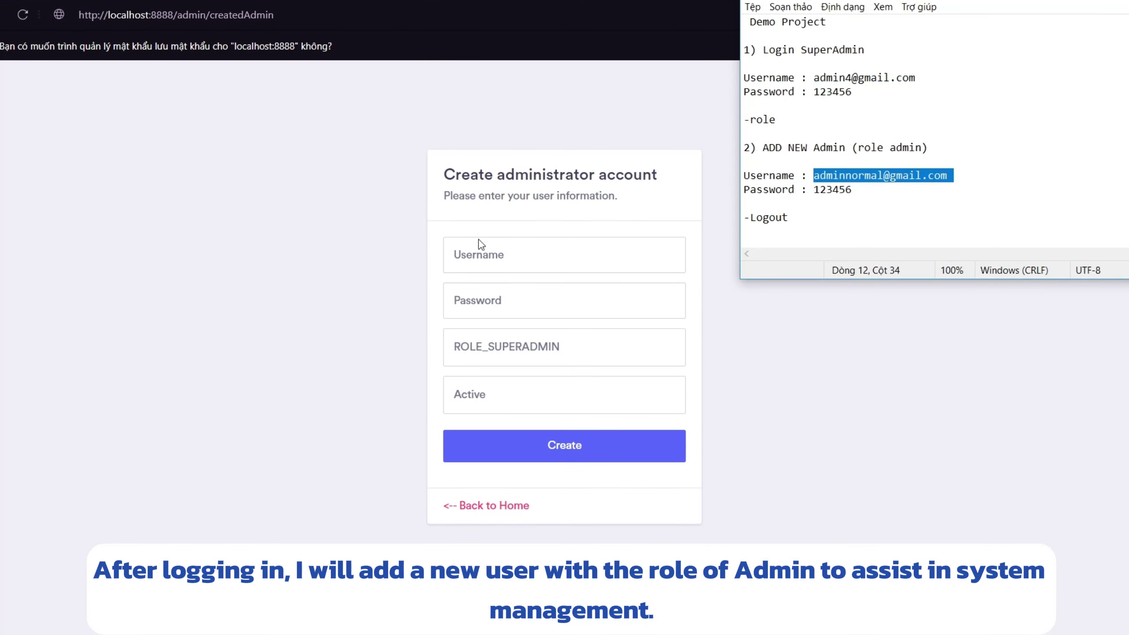
{"action": "left_click", "coordinate": [565, 254]}
{"action": "key", "text": "ctrl+v"}
{"action": "left_click", "coordinate": [565, 300]}
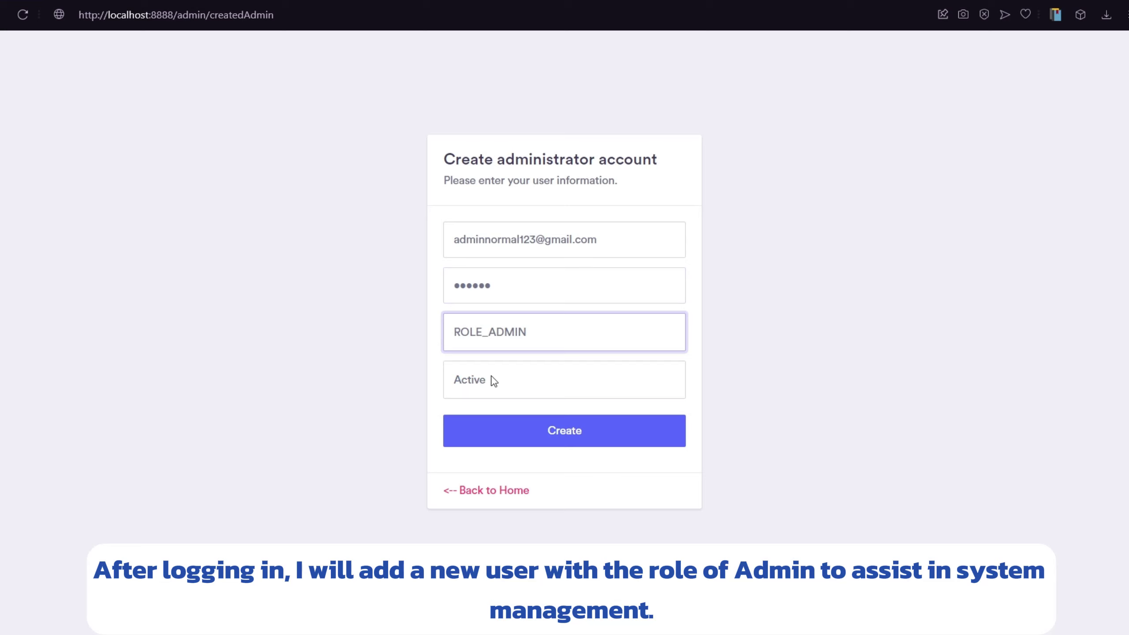
{"action": "left_click", "coordinate": [529, 435]}
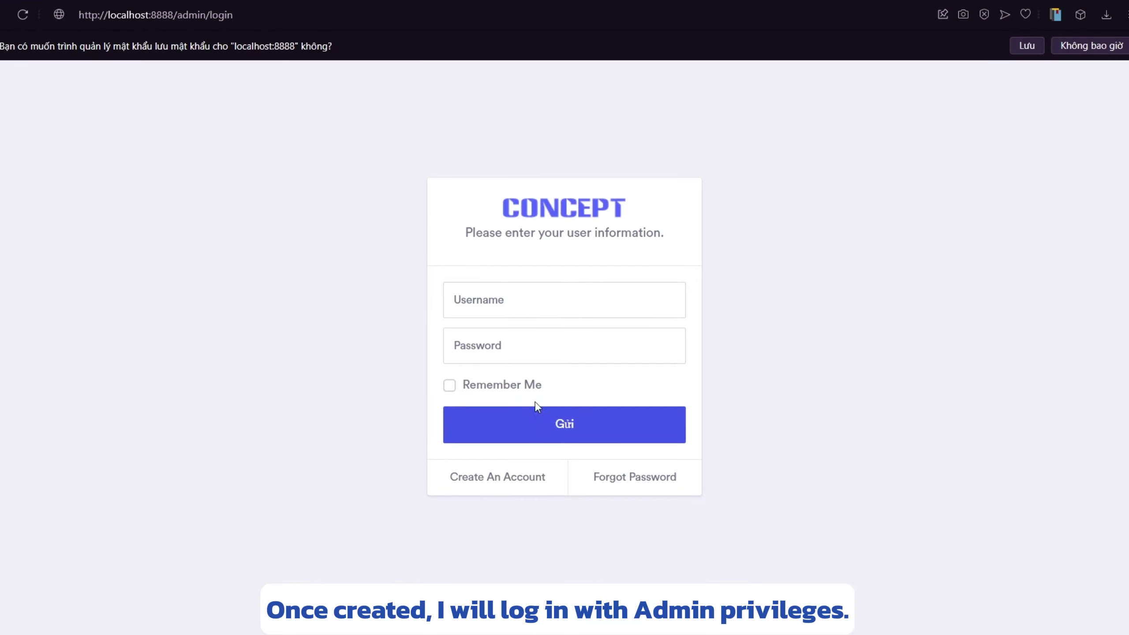
Sign in with the new admin account's pasted username and its password.
{"action": "left_click", "coordinate": [530, 300]}
{"action": "key", "text": "ctrl+v"}
{"action": "left_click", "coordinate": [507, 347]}
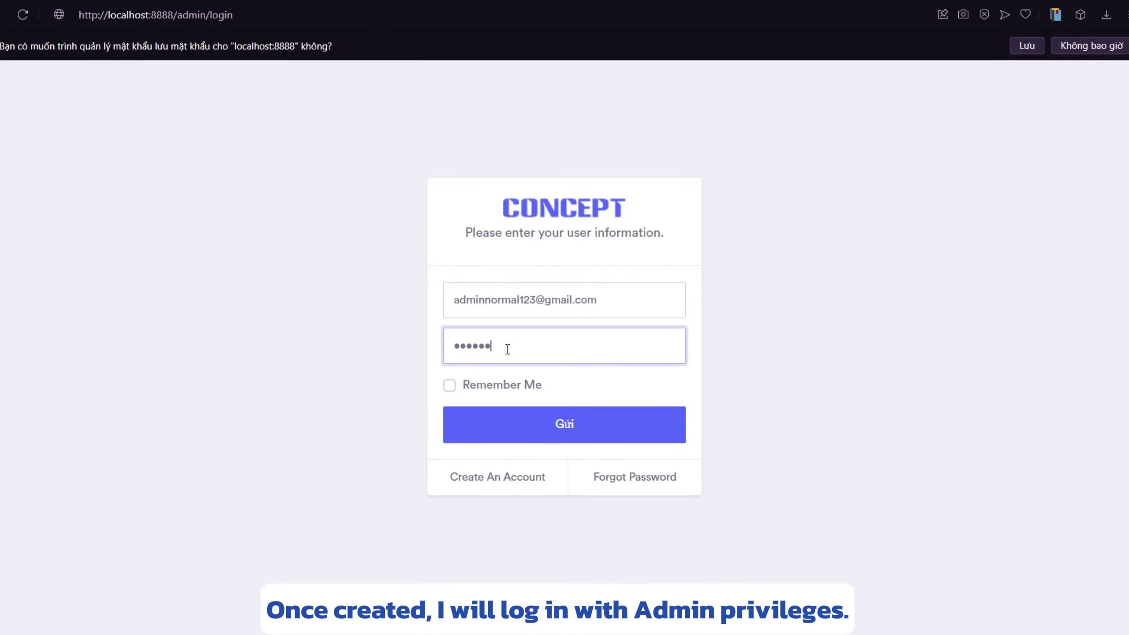
{"action": "key", "text": "Return"}
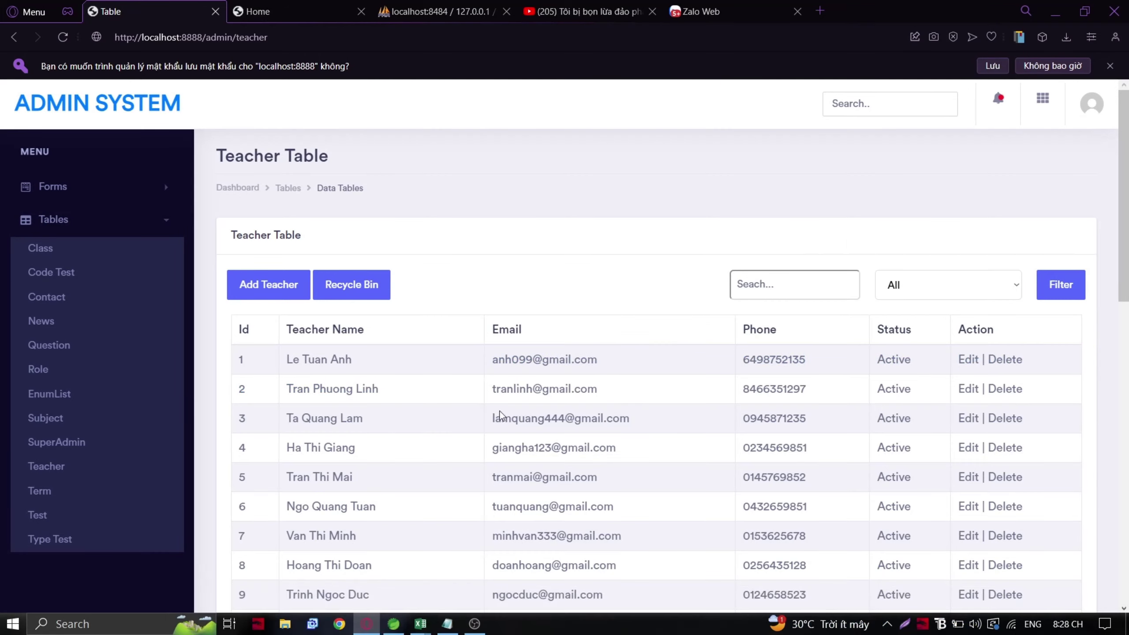
{"action": "scroll", "coordinate": [709, 362], "scroll_direction": "down", "scroll_amount": 3}
{"action": "scroll", "coordinate": [711, 355], "scroll_direction": "down", "scroll_amount": 5}
{"action": "scroll", "coordinate": [712, 356], "scroll_direction": "down", "scroll_amount": 4}
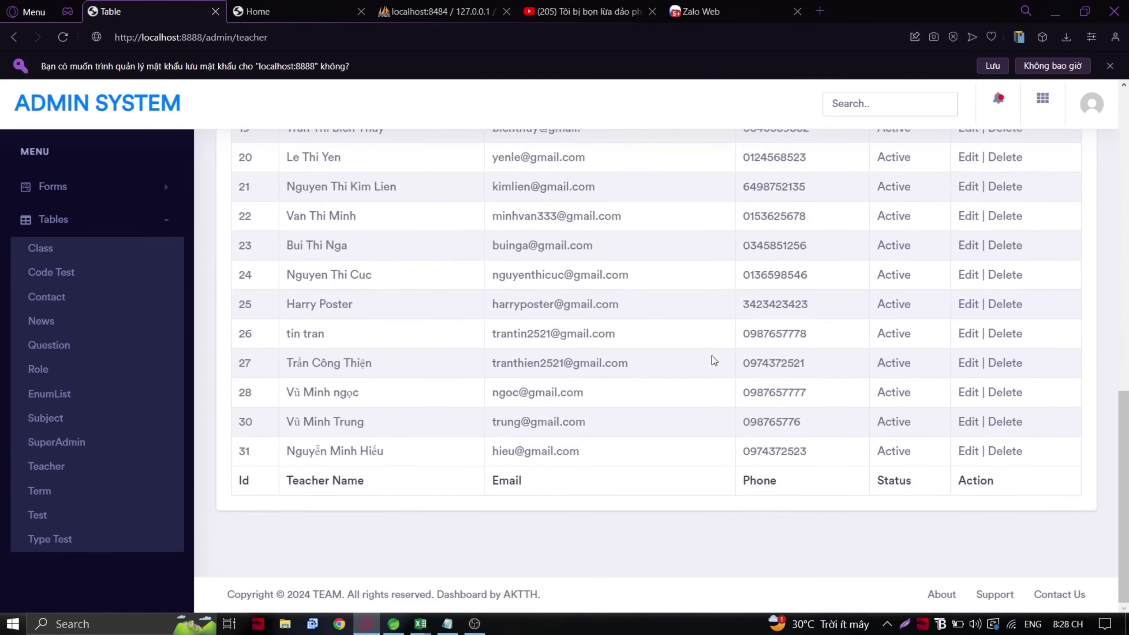
{"action": "scroll", "coordinate": [794, 353], "scroll_direction": "up", "scroll_amount": 5}
{"action": "scroll", "coordinate": [617, 353], "scroll_direction": "up", "scroll_amount": 5}
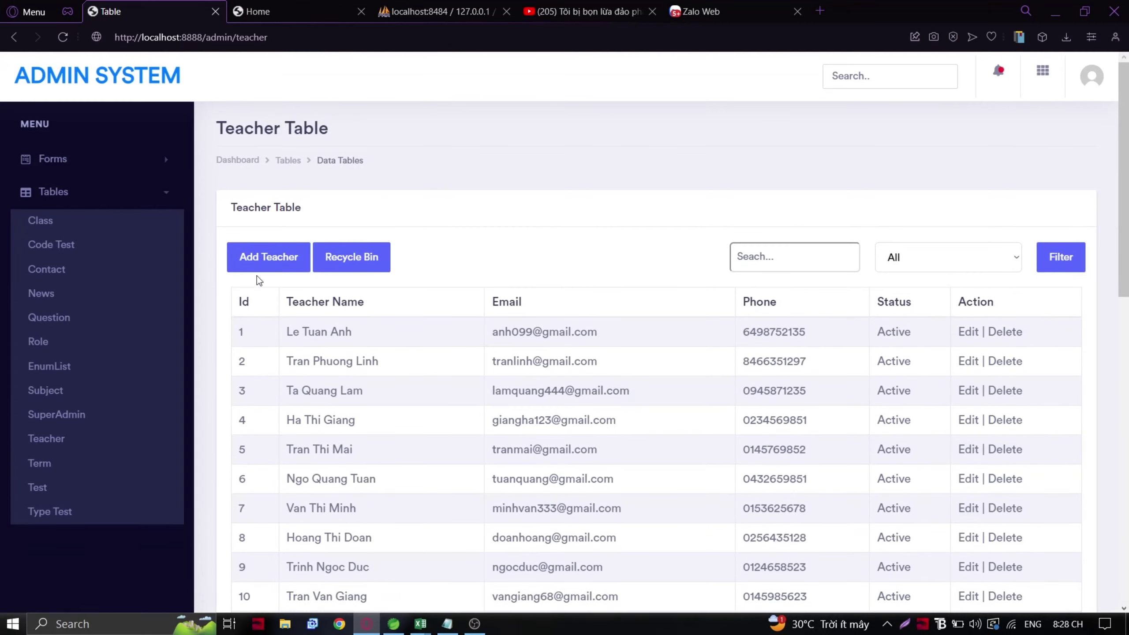
{"action": "left_click", "coordinate": [268, 257]}
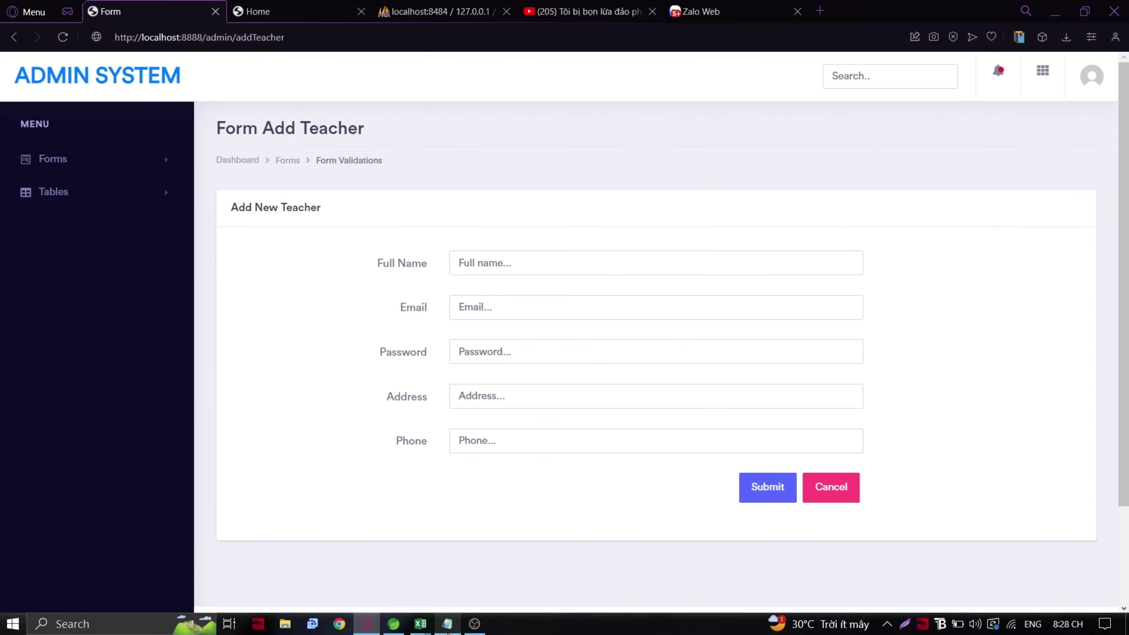
{"action": "left_click", "coordinate": [448, 624]}
{"action": "scroll", "coordinate": [977, 83], "scroll_direction": "down", "scroll_amount": 4}
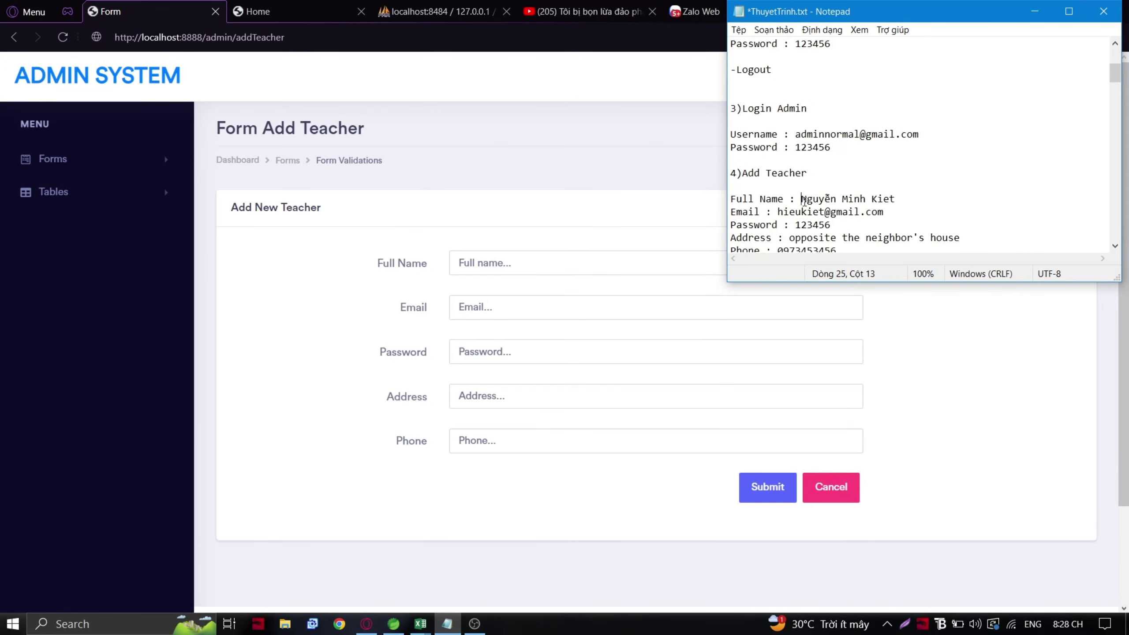
{"action": "key", "text": "ctrl+c"}
{"action": "mouse_move", "coordinate": [895, 199]}
{"action": "left_mouse_down"}
{"action": "mouse_move", "coordinate": [802, 199]}
{"action": "mouse_move", "coordinate": [884, 212]}
{"action": "left_mouse_up"}
{"action": "left_click", "coordinate": [547, 262]}
{"action": "key", "text": "ctrl+v"}
{"action": "left_click", "coordinate": [448, 624]}
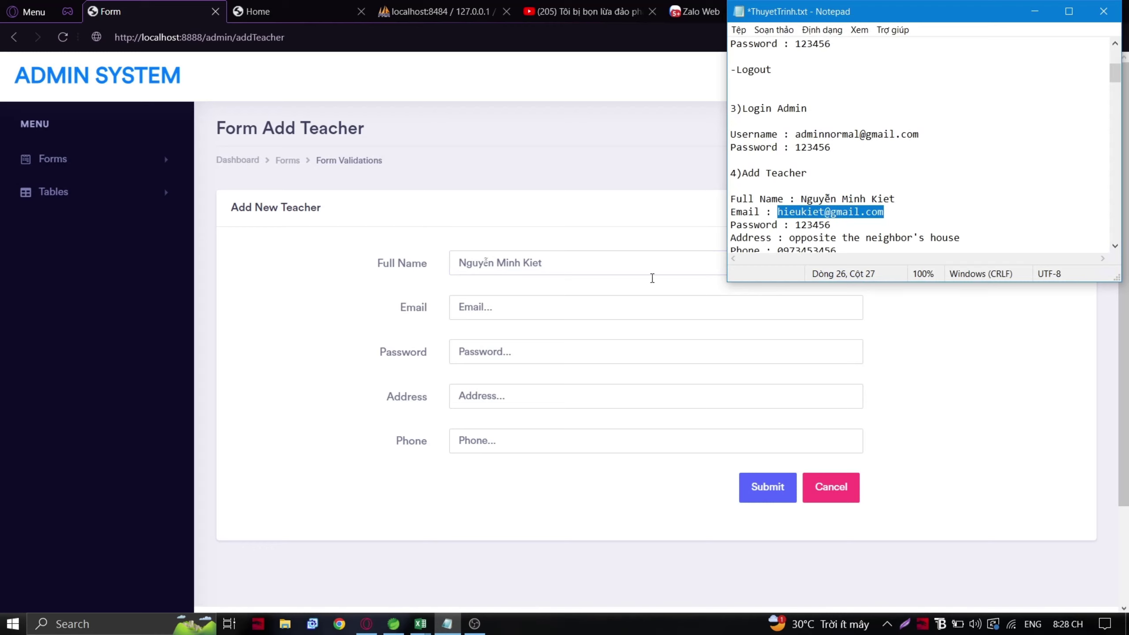
{"action": "key", "text": "ctrl+c"}
{"action": "left_click", "coordinate": [653, 307]}
{"action": "key", "text": "ctrl+v"}
{"action": "left_click", "coordinate": [506, 351]}
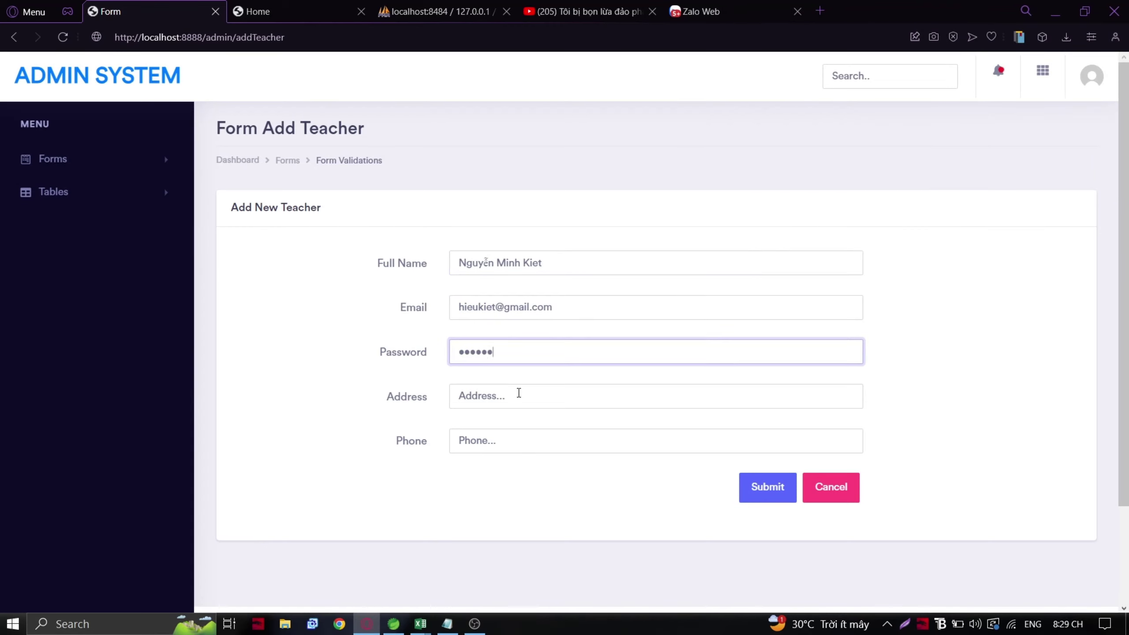
Add the teacher's address and phone number from the notes and submit the record.
{"action": "left_click", "coordinate": [448, 624]}
{"action": "left_click_drag", "start_coordinate": [787, 237], "coordinate": [960, 237]}
{"action": "key", "text": "ctrl+c"}
{"action": "left_click", "coordinate": [540, 396]}
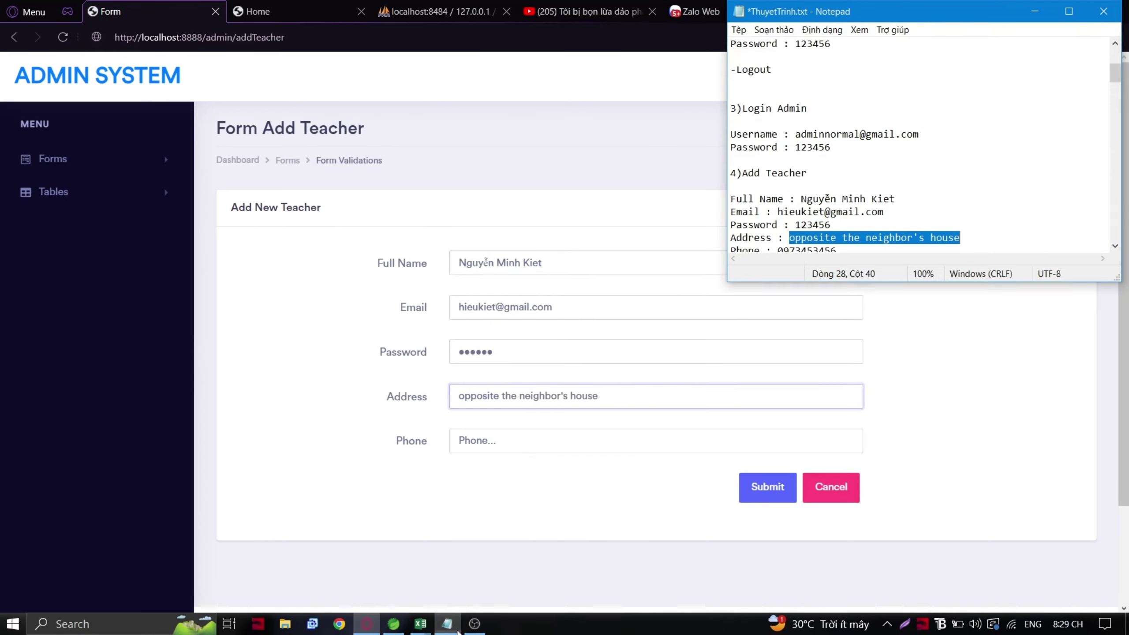
{"action": "key", "text": "ctrl+v"}
{"action": "left_click", "coordinate": [448, 624]}
{"action": "left_click", "coordinate": [535, 440]}
{"action": "key", "text": "ctrl+v"}
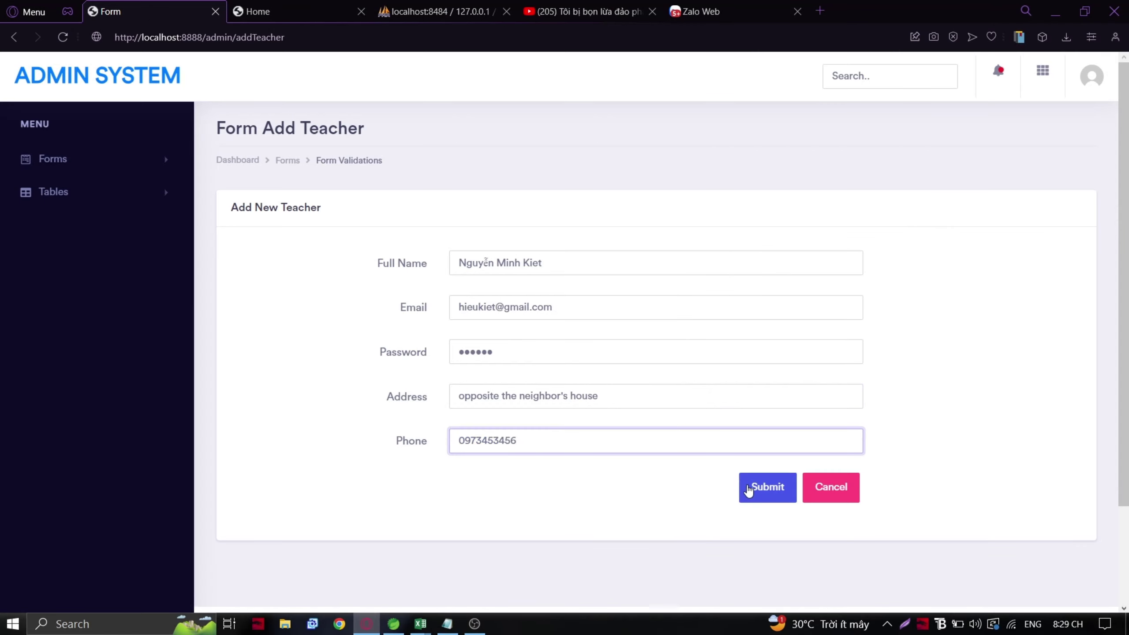
{"action": "left_click", "coordinate": [767, 486]}
{"action": "scroll", "coordinate": [697, 396], "scroll_direction": "down", "scroll_amount": 10}
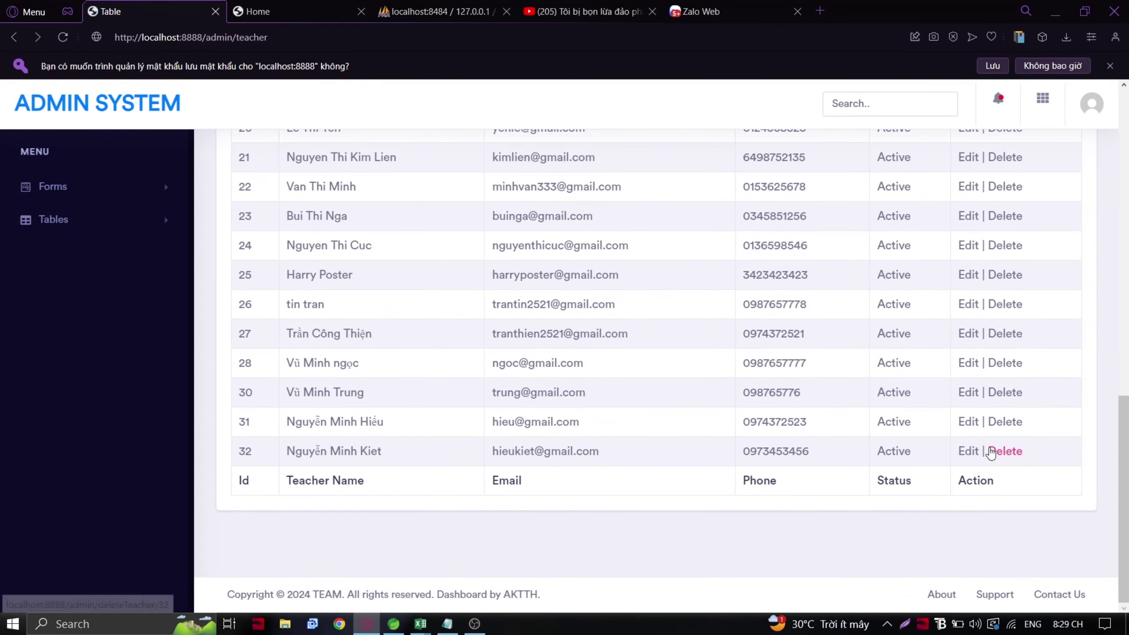
Edit the new teacher's full name and address and save the record.
{"action": "left_click", "coordinate": [969, 451]}
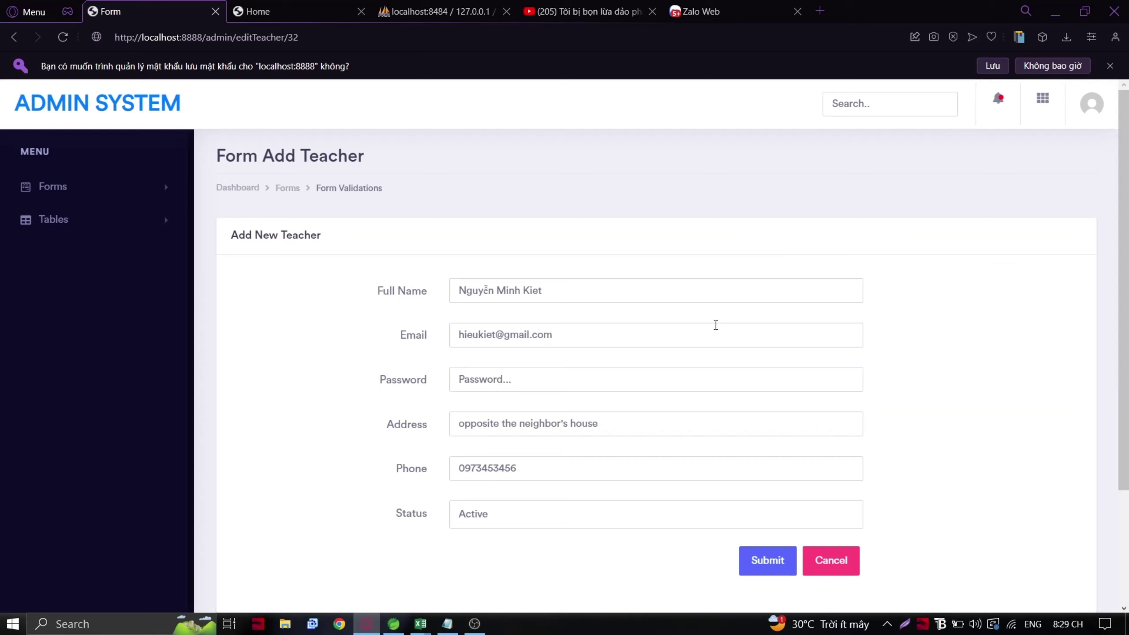
{"action": "left_click", "coordinate": [557, 294]}
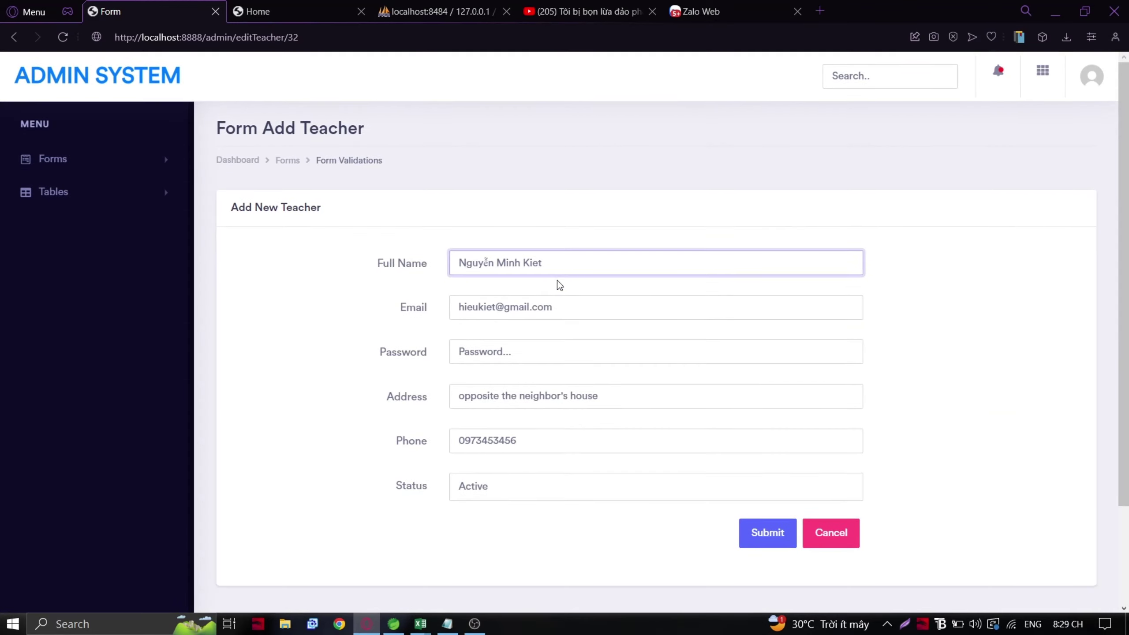
{"action": "left_click", "coordinate": [624, 402]}
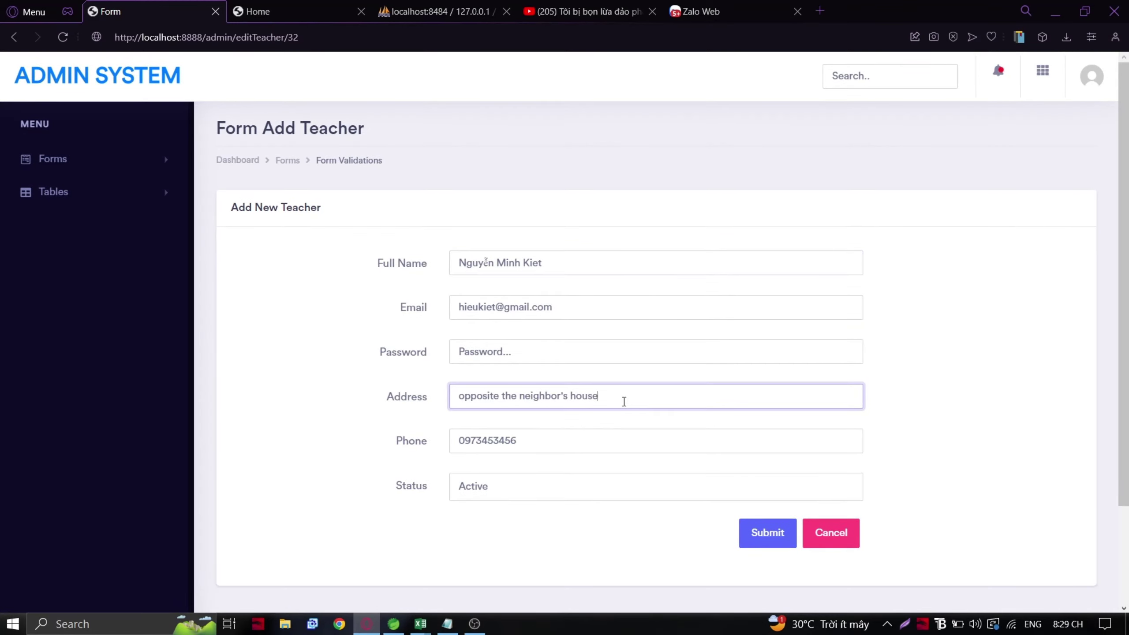
{"action": "left_click", "coordinate": [768, 532]}
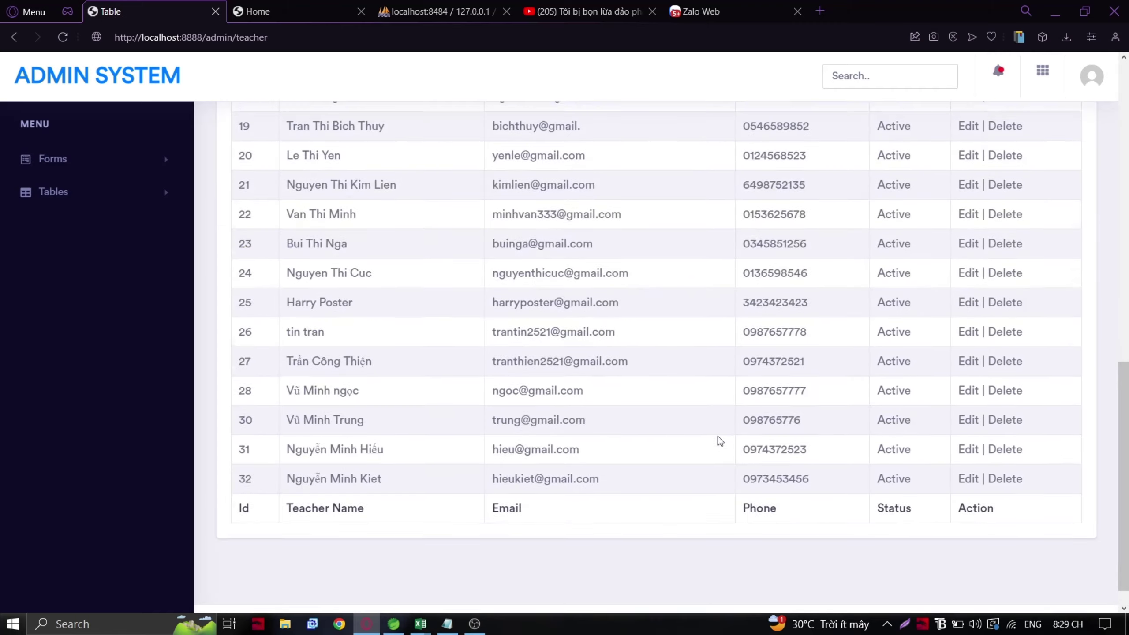
{"action": "scroll", "coordinate": [631, 455], "scroll_direction": "down", "scroll_amount": 3}
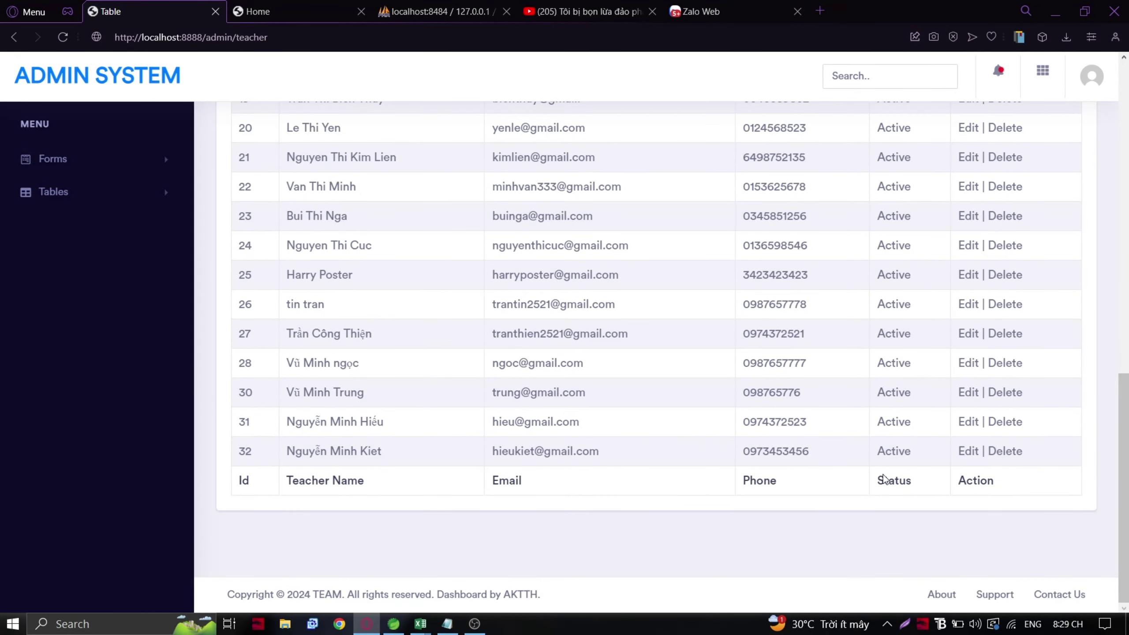
{"action": "scroll", "coordinate": [618, 353], "scroll_direction": "up", "scroll_amount": 10}
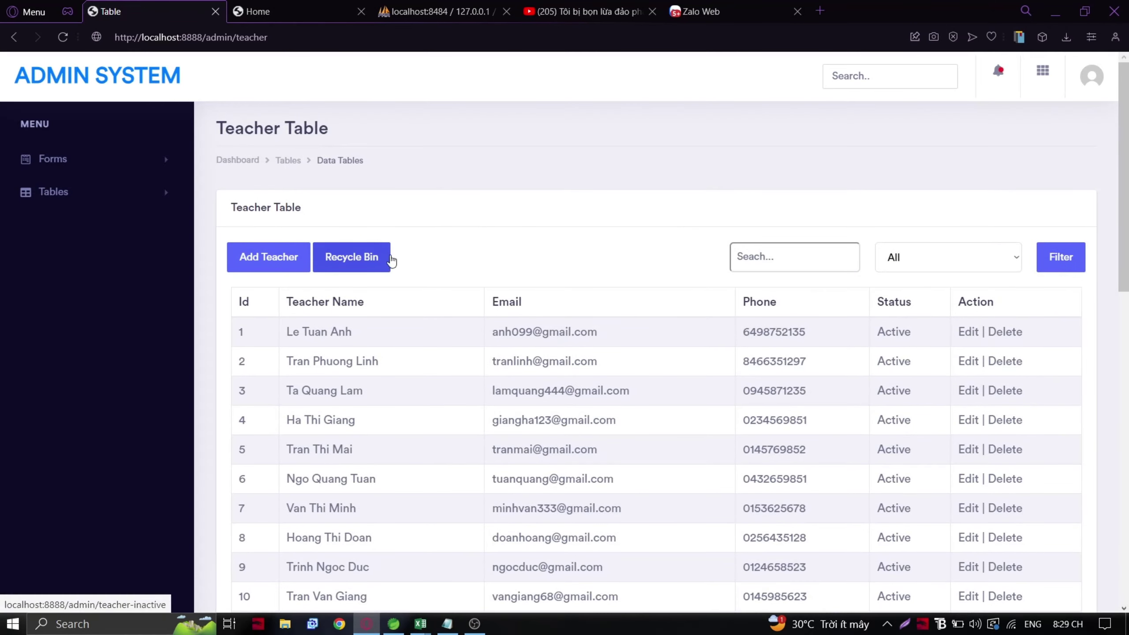
{"action": "scroll", "coordinate": [618, 353], "scroll_direction": "down", "scroll_amount": 5}
{"action": "scroll", "coordinate": [617, 354], "scroll_direction": "down", "scroll_amount": 2}
{"action": "scroll", "coordinate": [617, 354], "scroll_direction": "up", "scroll_amount": 5}
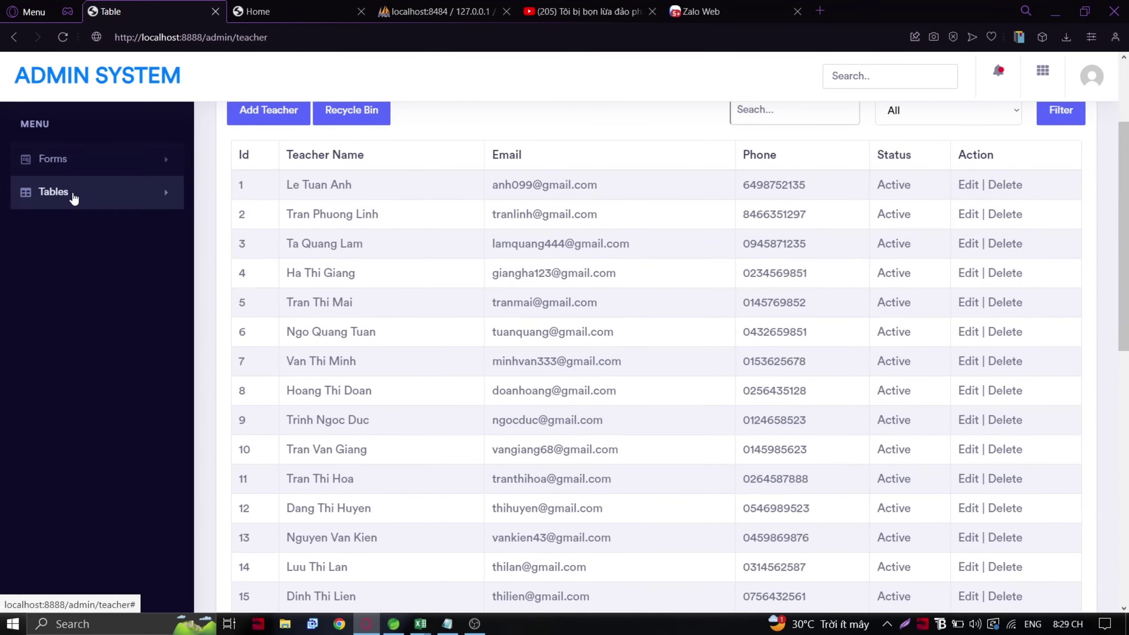
Review the teacher recycle bin's one inactive teacher, then return to the teacher list.
{"action": "left_click", "coordinate": [72, 196]}
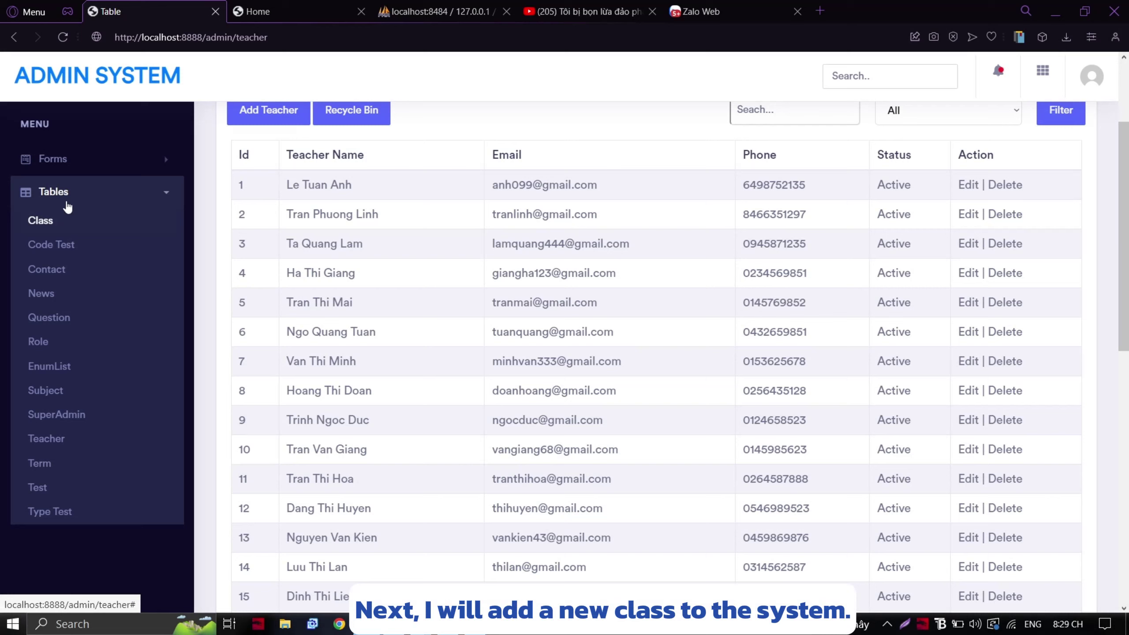
{"action": "left_click", "coordinate": [340, 113]}
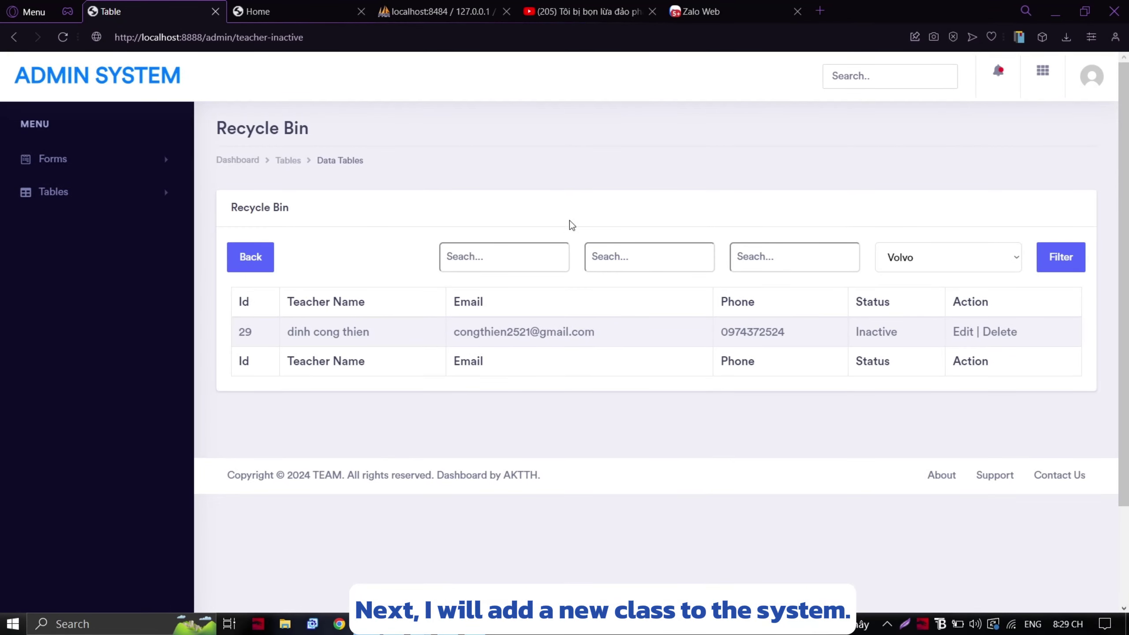
{"action": "key", "text": "alt+Left"}
{"action": "left_click", "coordinate": [97, 197]}
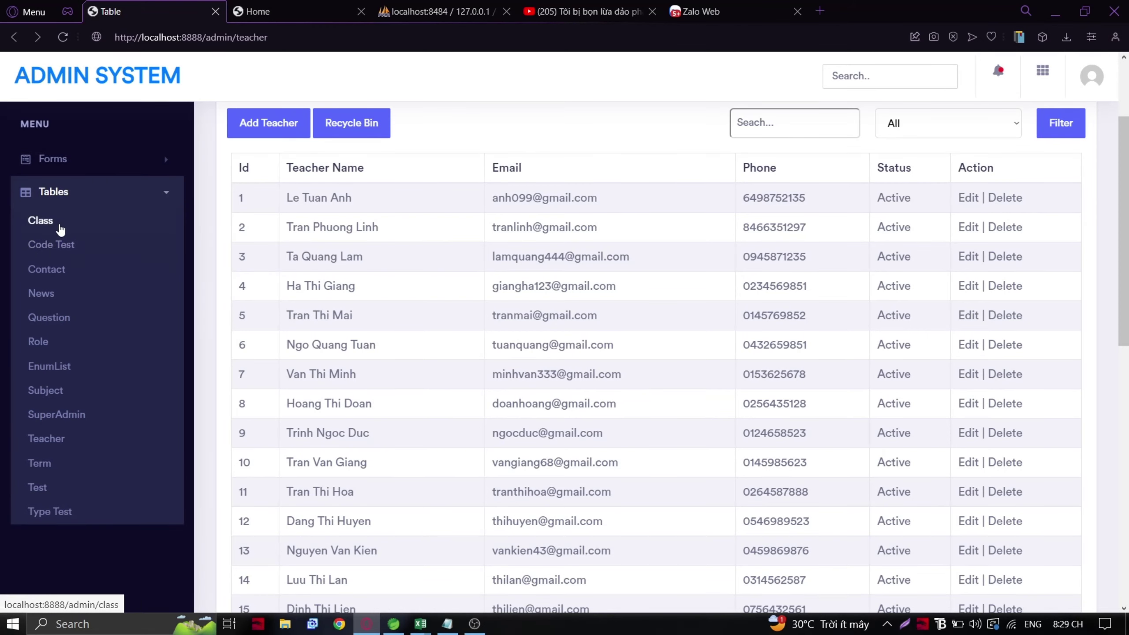
{"action": "left_click", "coordinate": [41, 221]}
{"action": "scroll", "coordinate": [547, 264], "scroll_direction": "down", "scroll_amount": 5}
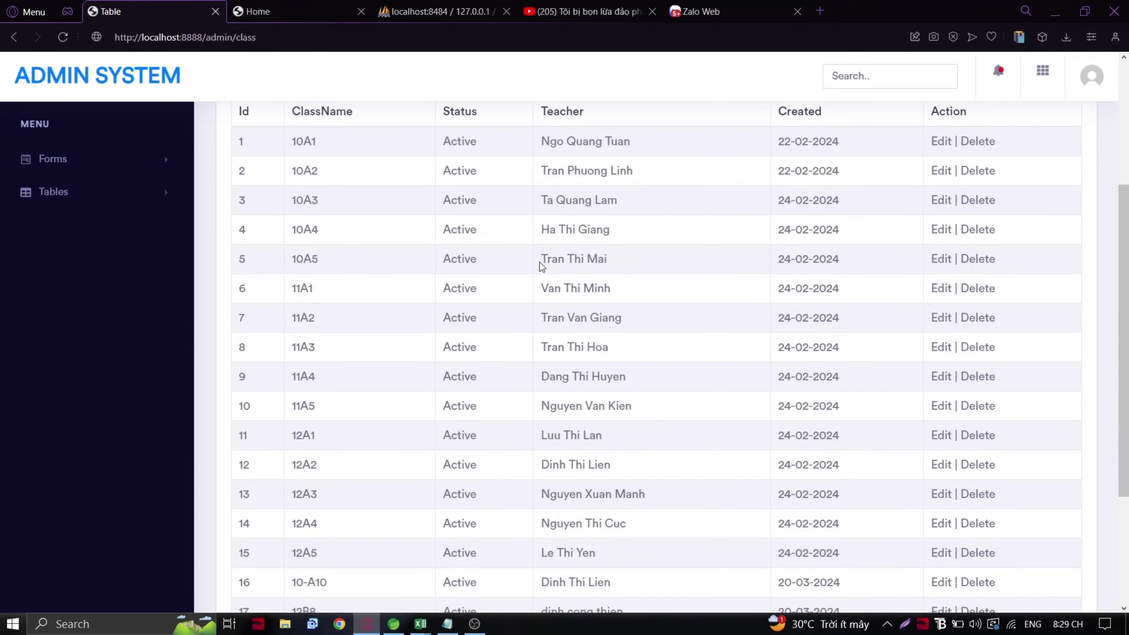
{"action": "scroll", "coordinate": [547, 263], "scroll_direction": "down", "scroll_amount": 3}
{"action": "scroll", "coordinate": [547, 263], "scroll_direction": "up", "scroll_amount": 5}
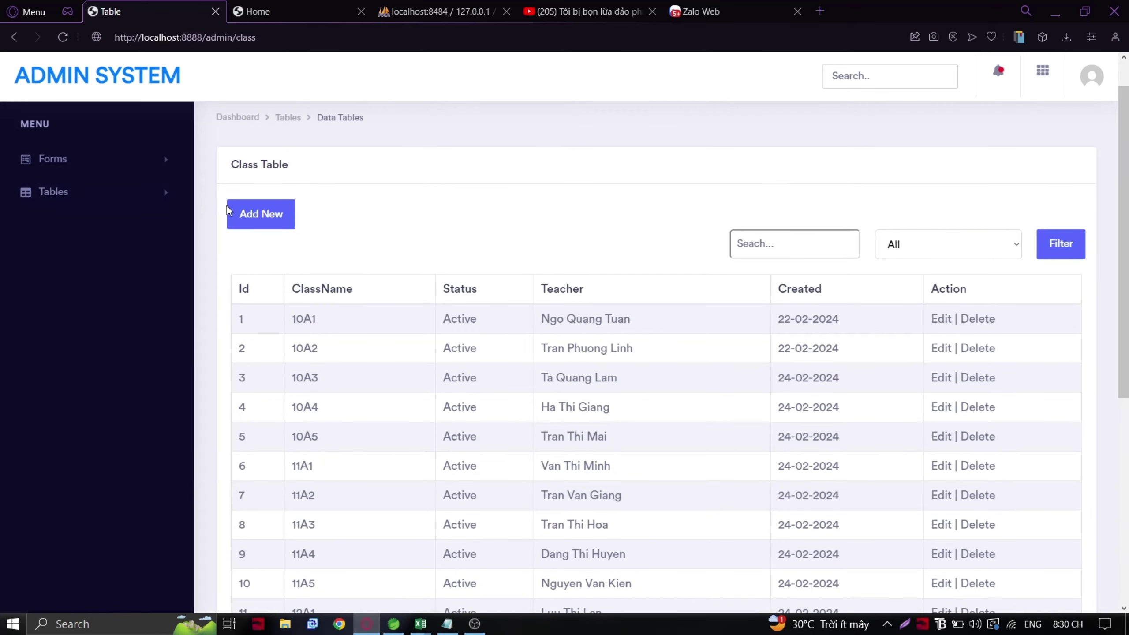
{"action": "left_click", "coordinate": [260, 214]}
{"action": "left_click", "coordinate": [497, 262]}
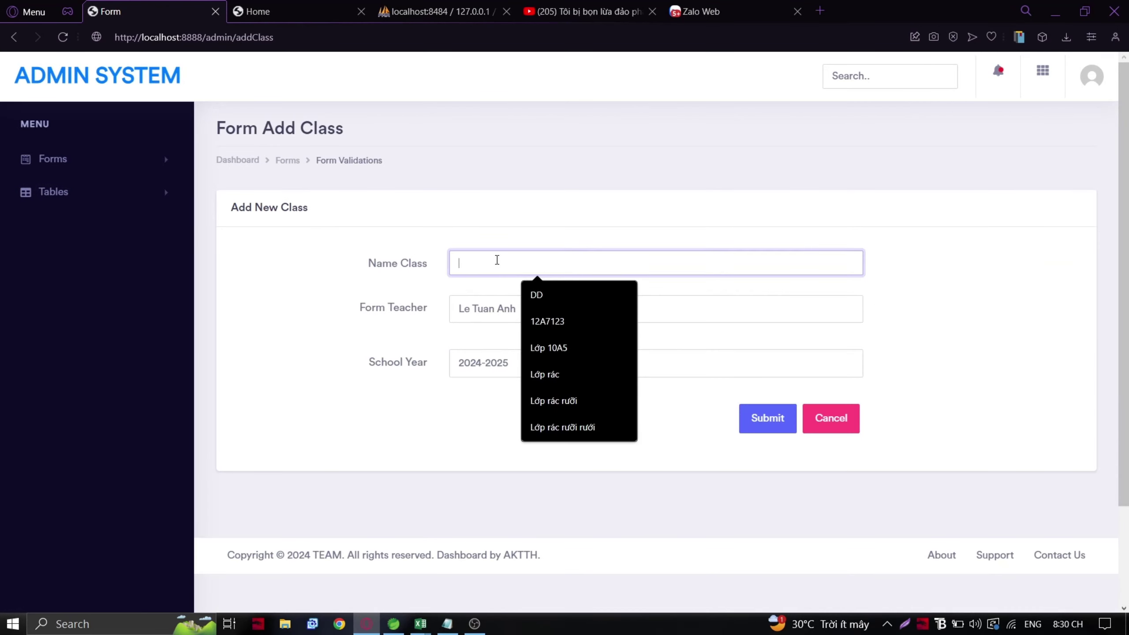
{"action": "type", "text": "A3"}
{"action": "type", "text": "10"}
{"action": "left_click", "coordinate": [539, 308]}
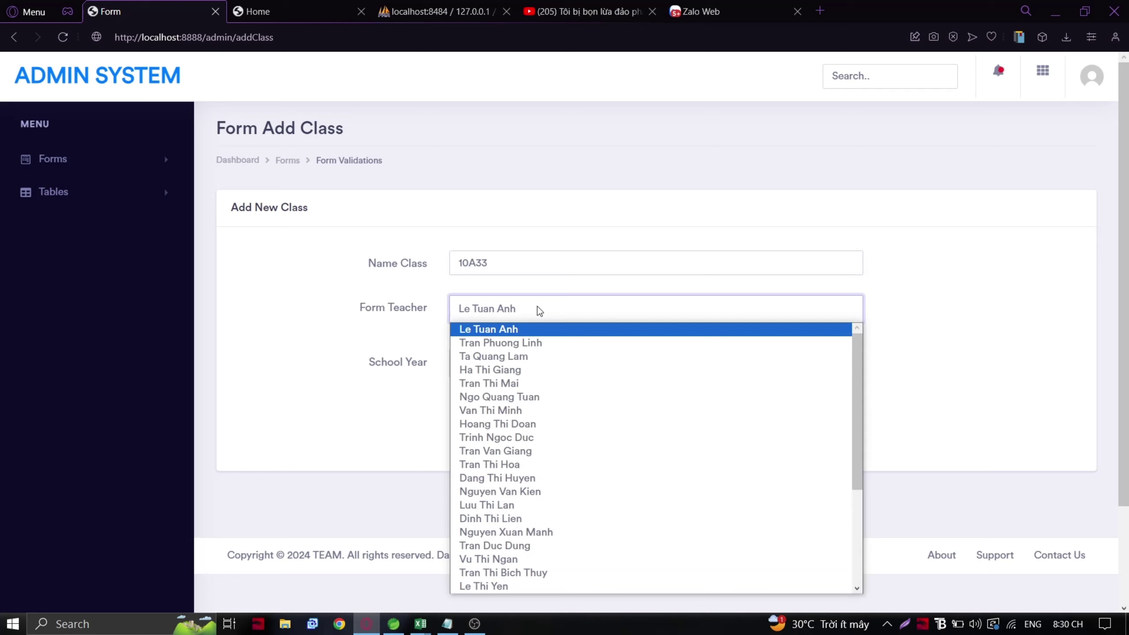
{"action": "scroll", "coordinate": [538, 441], "scroll_direction": "down", "scroll_amount": 5}
{"action": "left_click", "coordinate": [537, 587]}
{"action": "left_click", "coordinate": [656, 362]}
{"action": "left_click", "coordinate": [656, 395]}
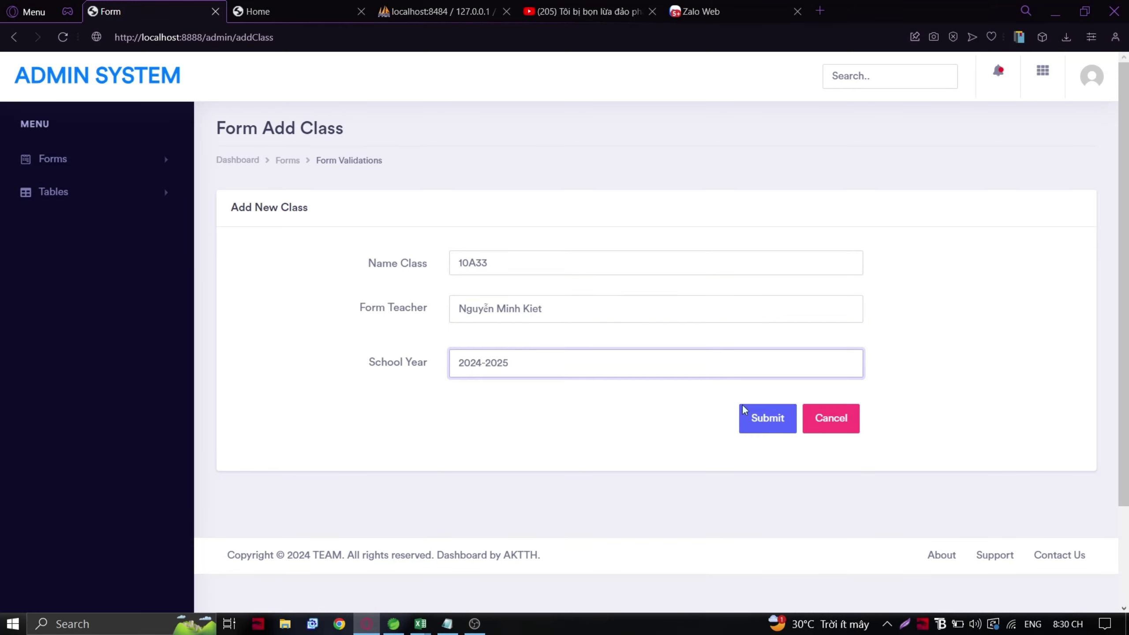
{"action": "left_click", "coordinate": [767, 418]}
{"action": "scroll", "coordinate": [717, 327], "scroll_direction": "down", "scroll_amount": 5}
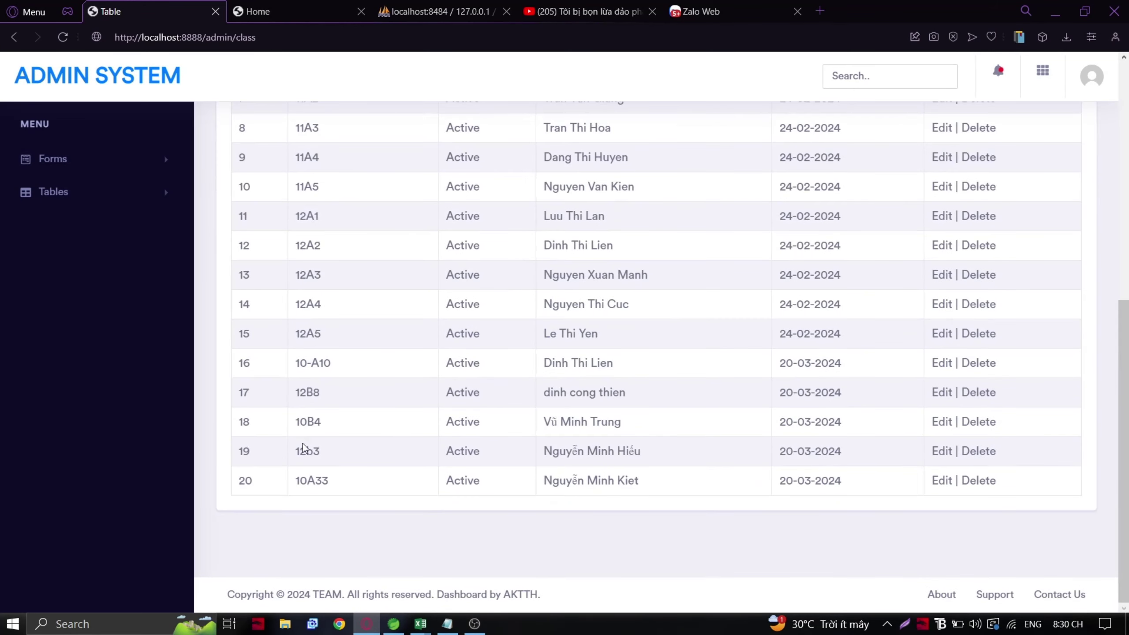
{"action": "left_click_drag", "start_coordinate": [293, 480], "coordinate": [852, 485]}
{"action": "left_click", "coordinate": [853, 486]}
{"action": "scroll", "coordinate": [885, 505], "scroll_direction": "up", "scroll_amount": 3}
{"action": "scroll", "coordinate": [885, 504], "scroll_direction": "down", "scroll_amount": 3}
Upload tee.xlsx to class 10A33 and check the three imported student rows.
{"action": "left_click", "coordinate": [943, 481]}
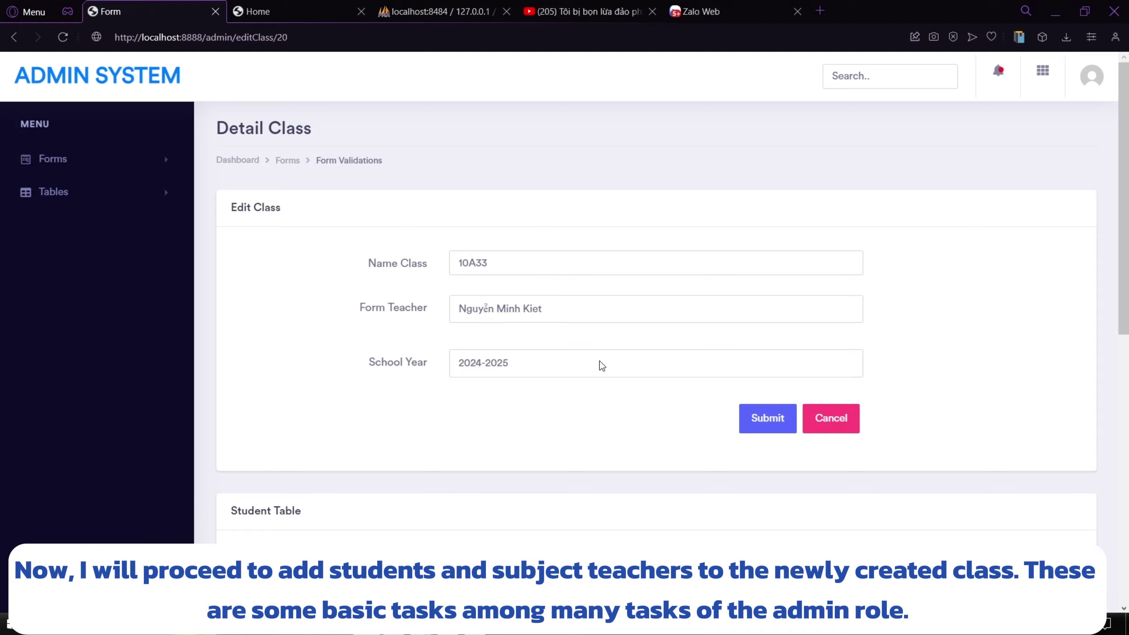
{"action": "scroll", "coordinate": [599, 364], "scroll_direction": "down", "scroll_amount": 3}
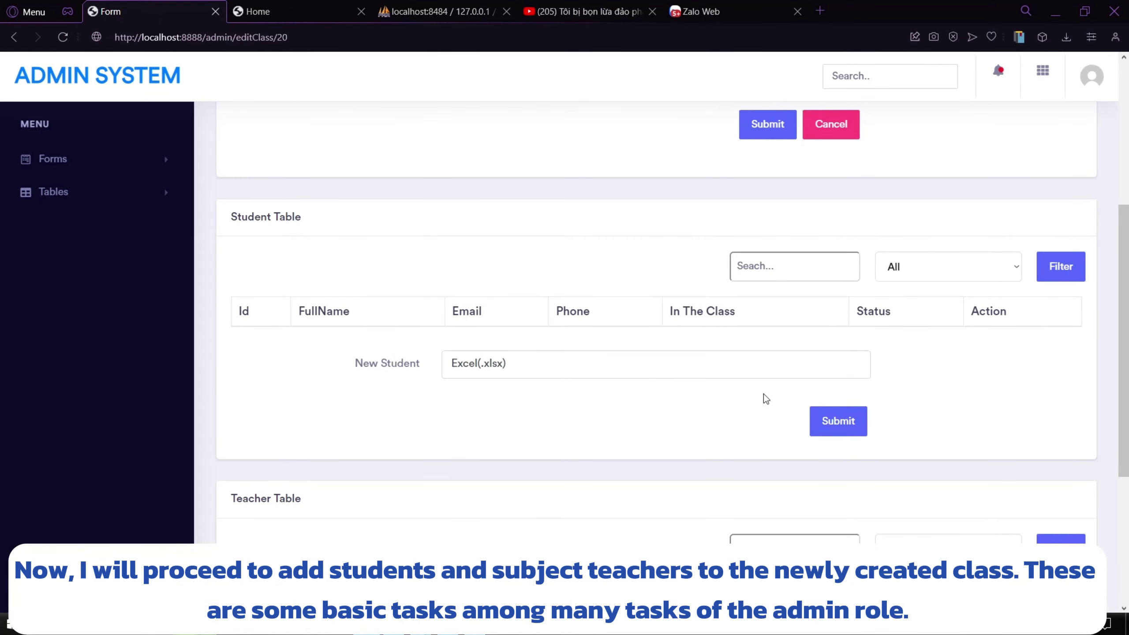
{"action": "scroll", "coordinate": [764, 399], "scroll_direction": "up", "scroll_amount": 1}
{"action": "left_click", "coordinate": [494, 437]}
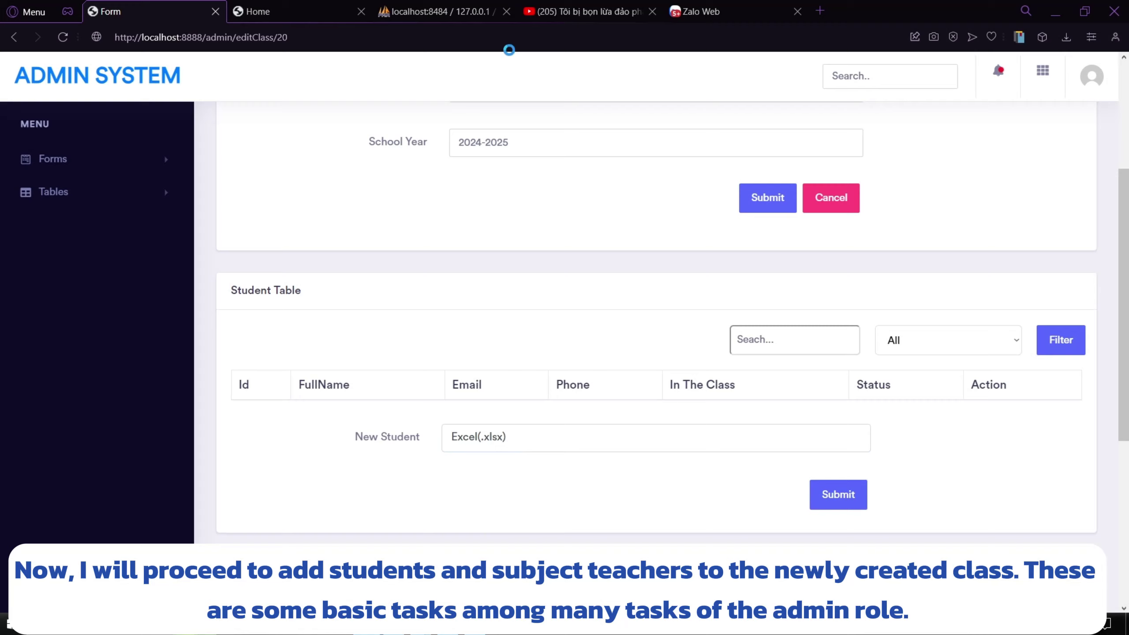
{"action": "left_click", "coordinate": [499, 516]}
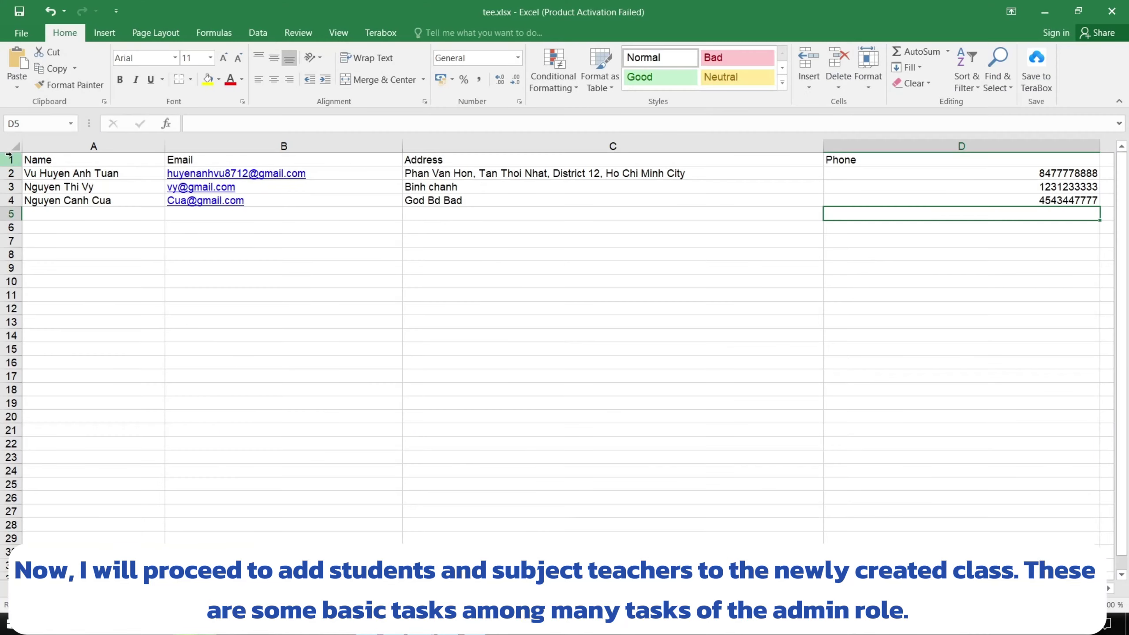
{"action": "left_click_drag", "start_coordinate": [71, 173], "coordinate": [1029, 213]}
{"action": "left_click", "coordinate": [612, 309]}
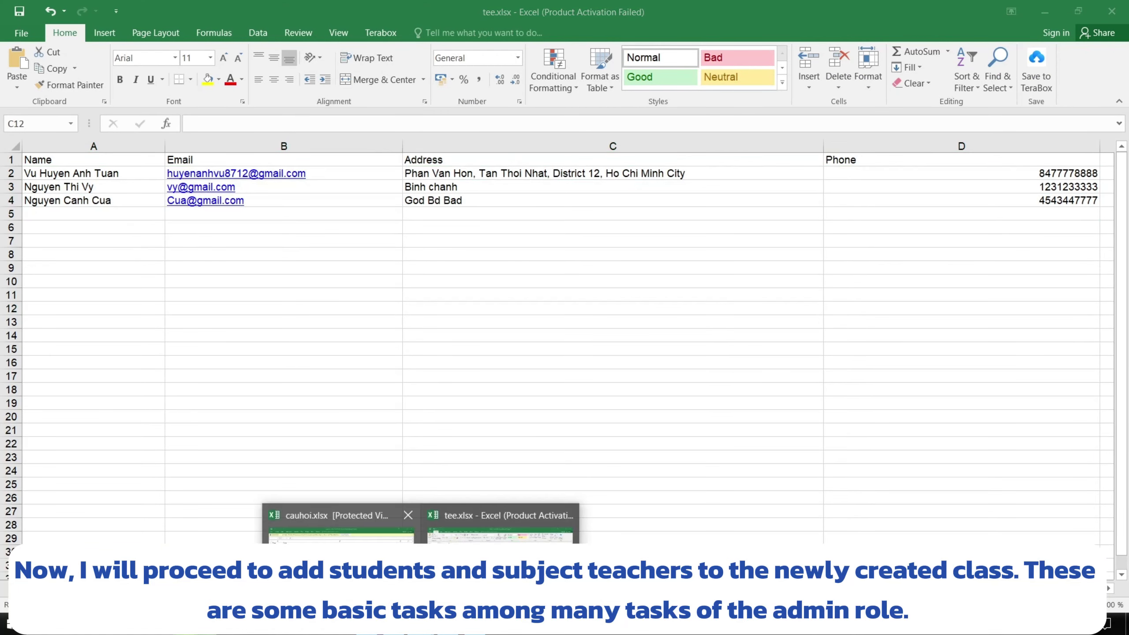
{"action": "left_click", "coordinate": [498, 529]}
{"action": "double_click", "coordinate": [165, 134]}
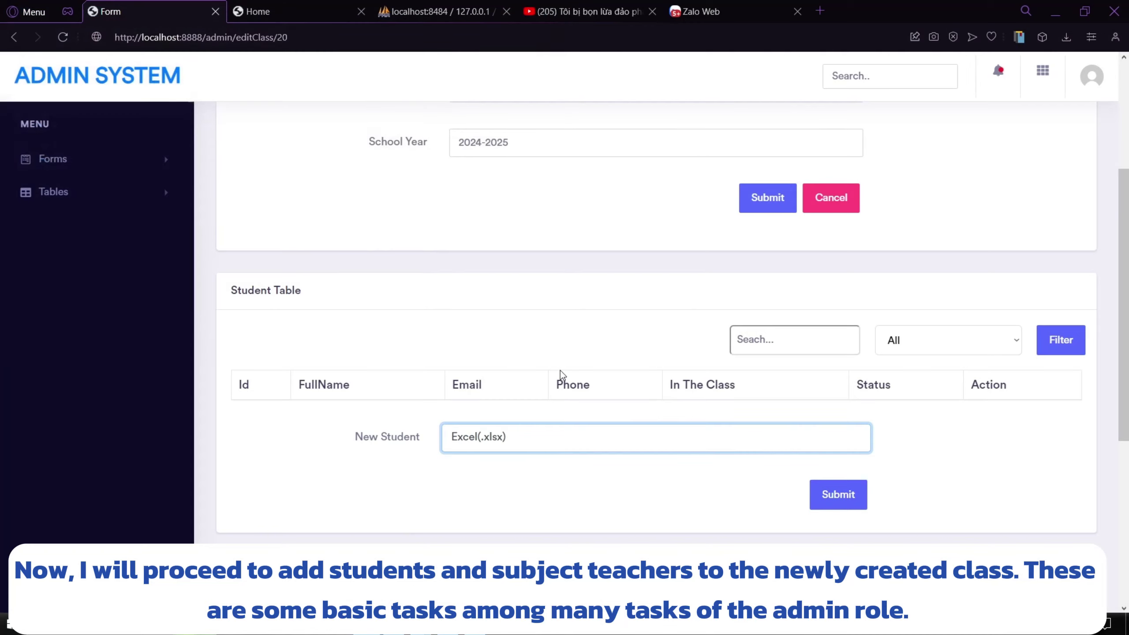
{"action": "left_click", "coordinate": [838, 494]}
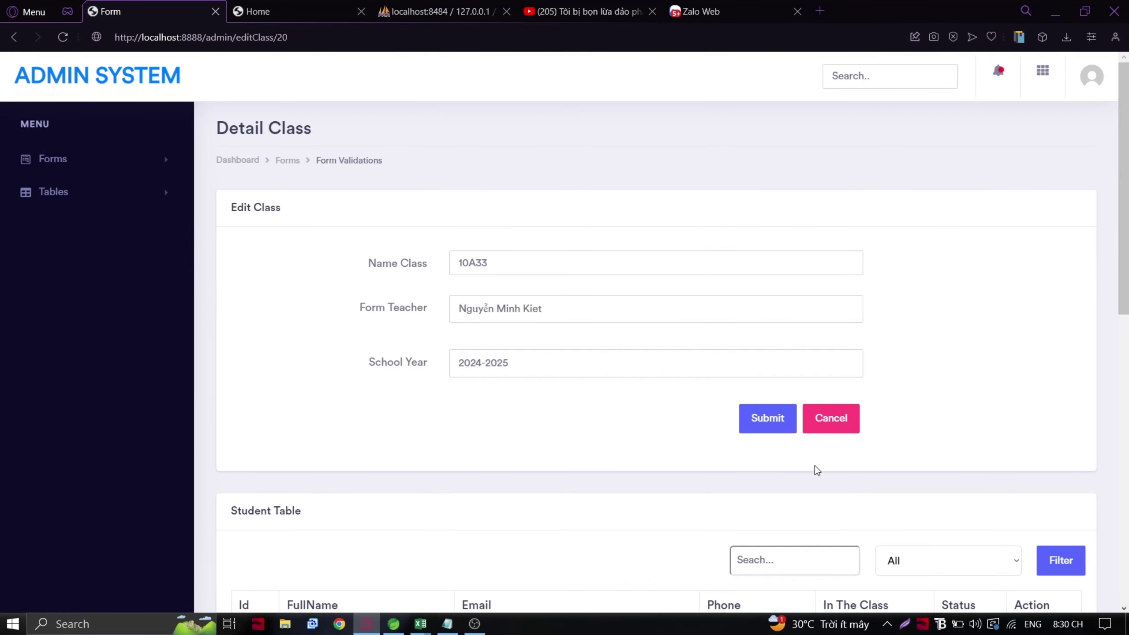
{"action": "left_click_drag", "start_coordinate": [256, 263], "coordinate": [1051, 404]}
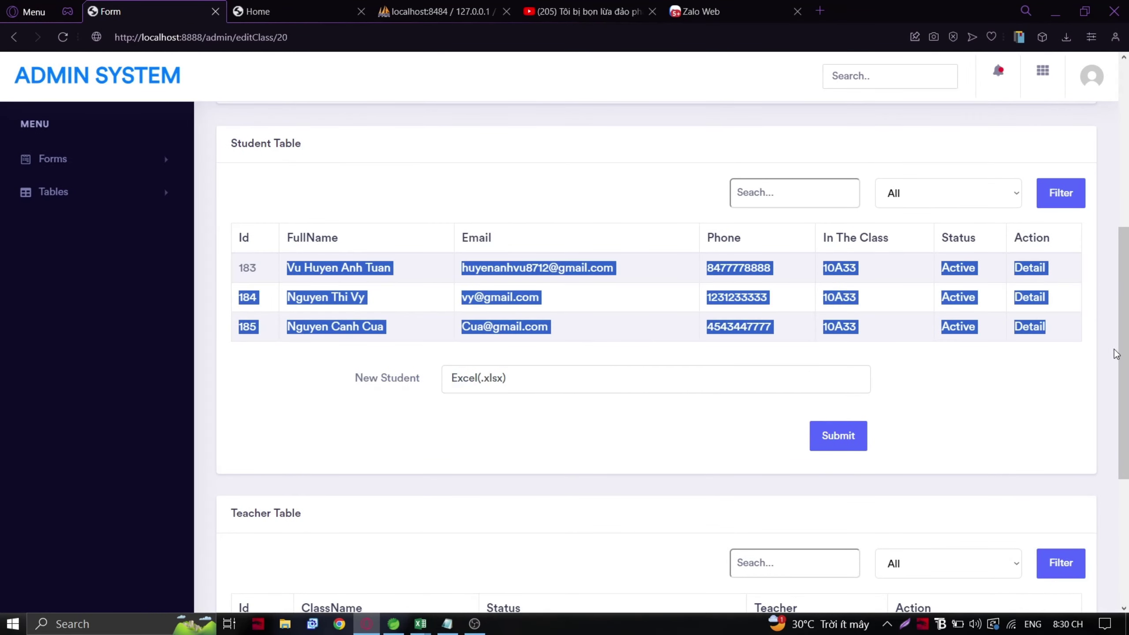
{"action": "left_click", "coordinate": [750, 281]}
{"action": "scroll", "coordinate": [480, 291], "scroll_direction": "down", "scroll_amount": 5}
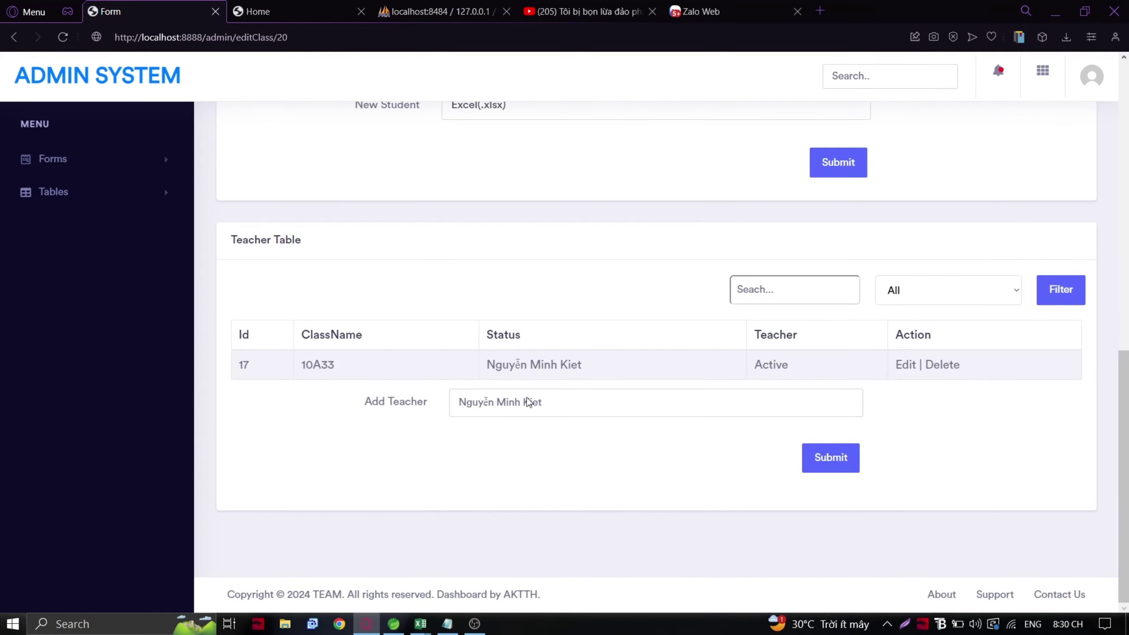
{"action": "left_click", "coordinate": [656, 403]}
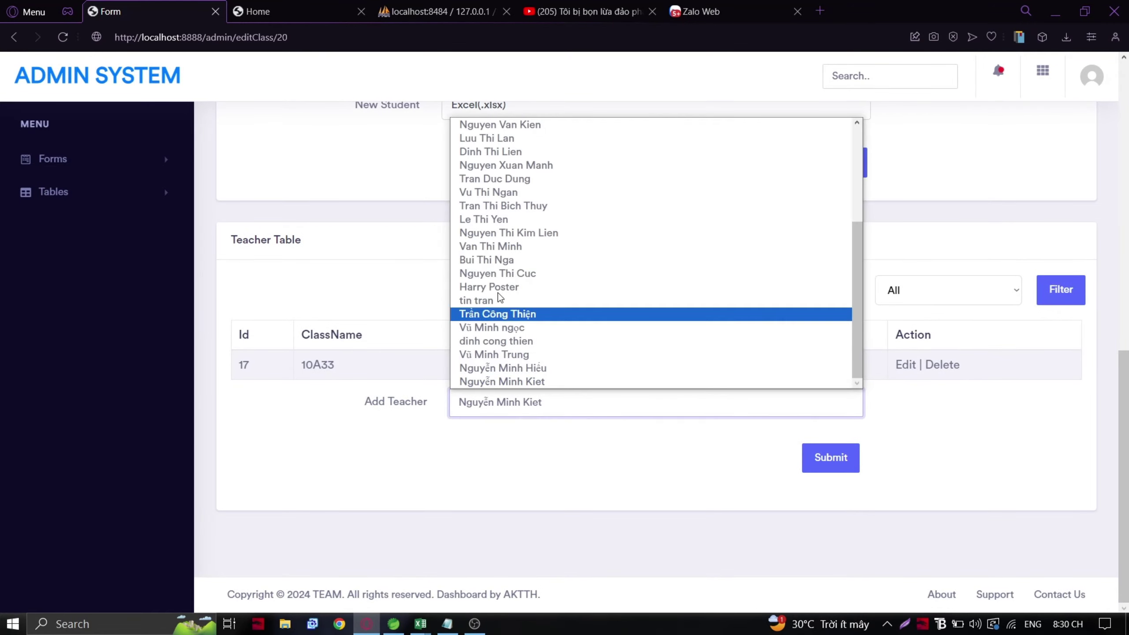
{"action": "left_click", "coordinate": [529, 368]}
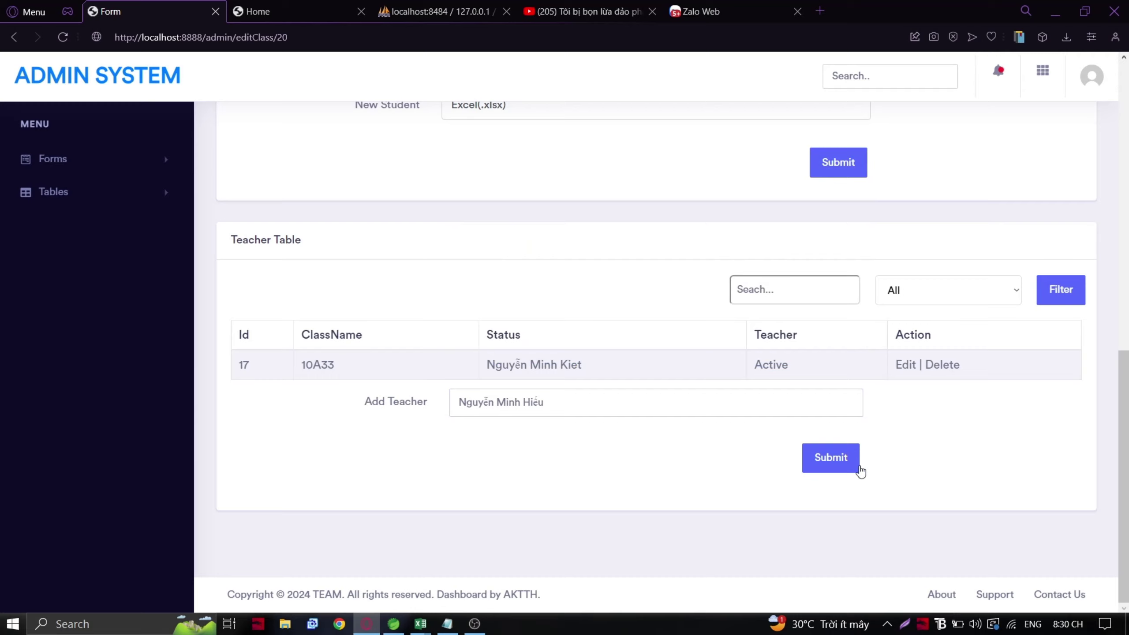
{"action": "left_click", "coordinate": [831, 457]}
{"action": "scroll", "coordinate": [806, 435], "scroll_direction": "down", "scroll_amount": 5}
{"action": "left_click", "coordinate": [703, 487]}
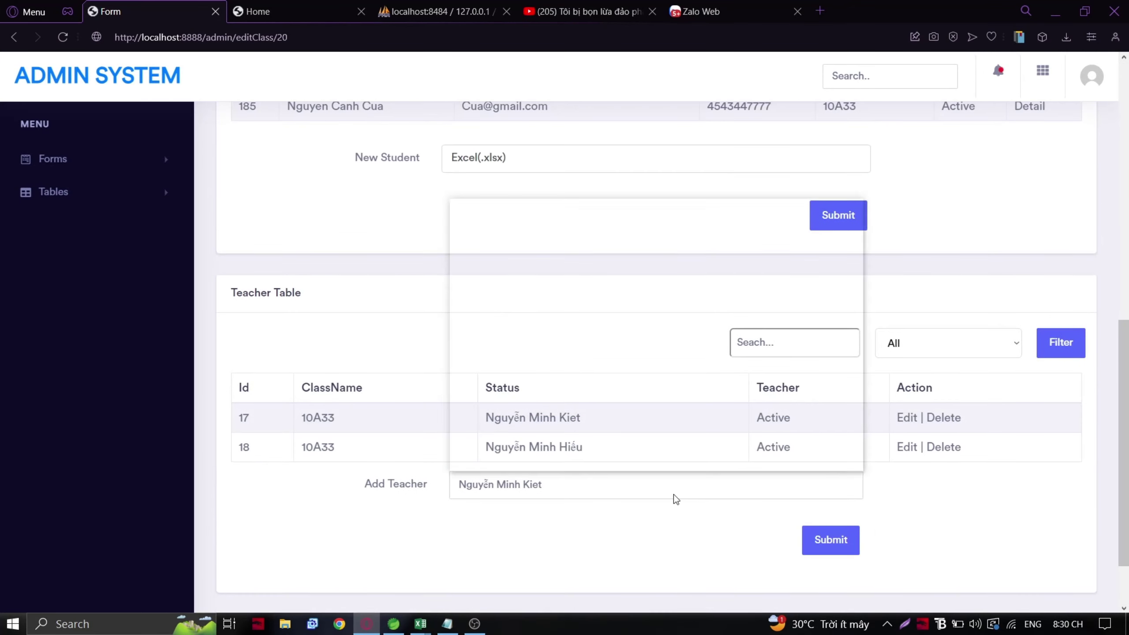
{"action": "left_click", "coordinate": [635, 430]}
{"action": "left_click", "coordinate": [831, 540]}
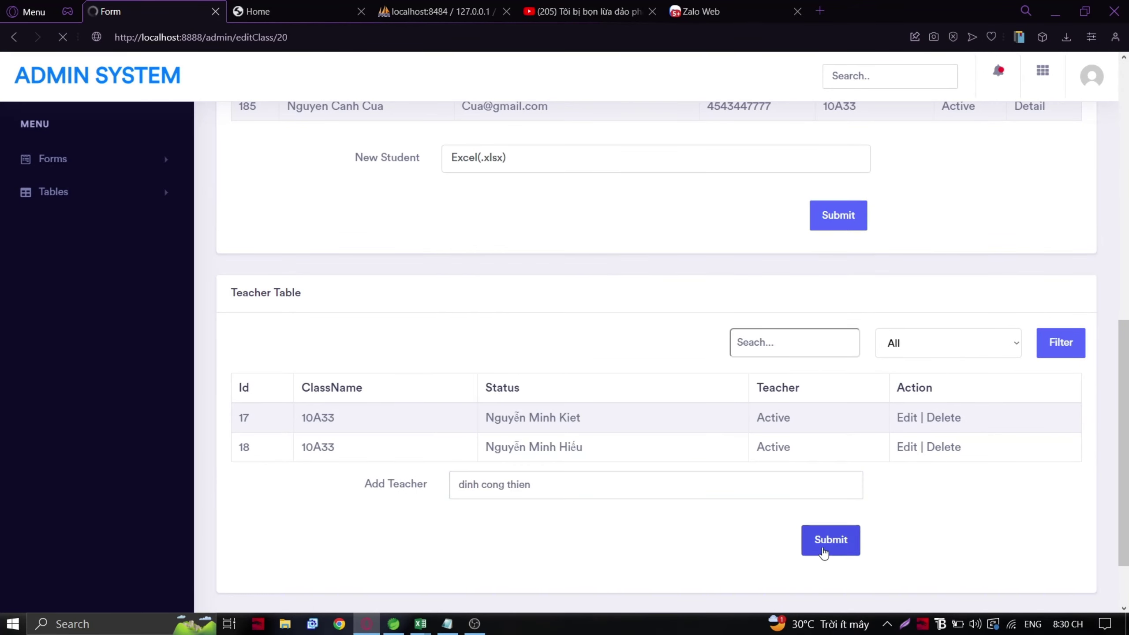
{"action": "scroll", "coordinate": [697, 450], "scroll_direction": "down", "scroll_amount": 5}
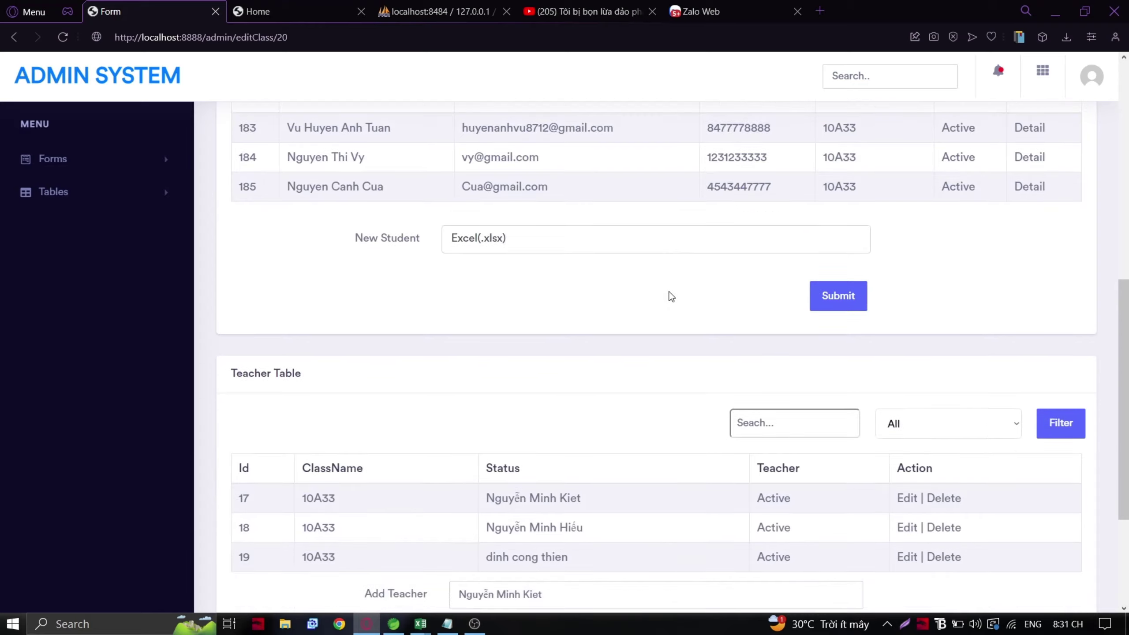
{"action": "scroll", "coordinate": [671, 291], "scroll_direction": "down", "scroll_amount": 5}
{"action": "left_click", "coordinate": [97, 159]}
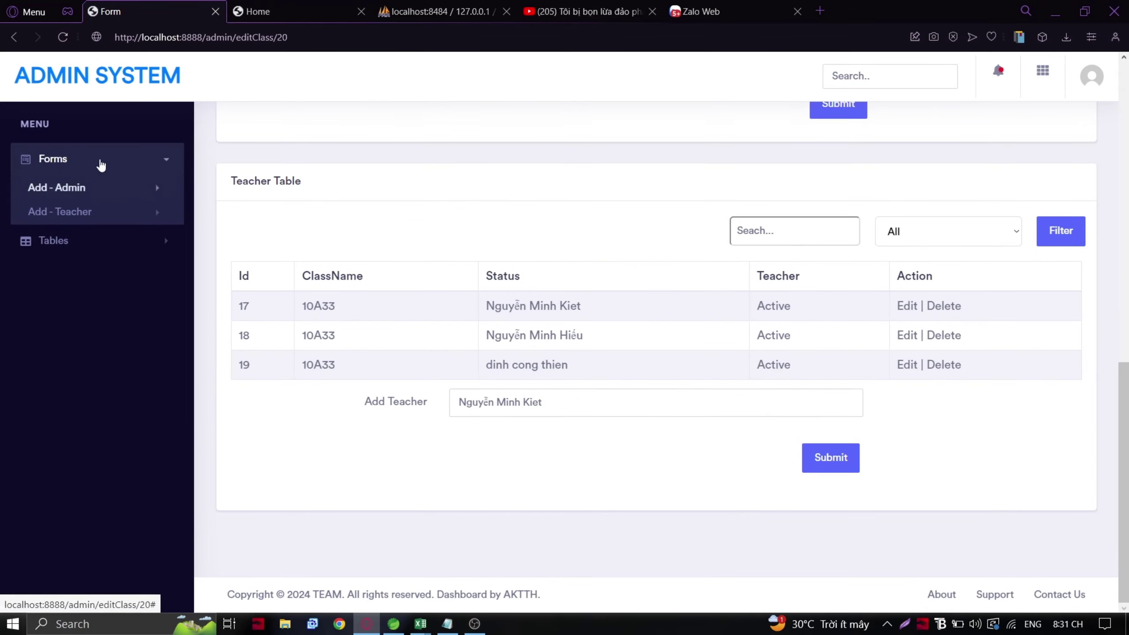
{"action": "left_click", "coordinate": [128, 192]}
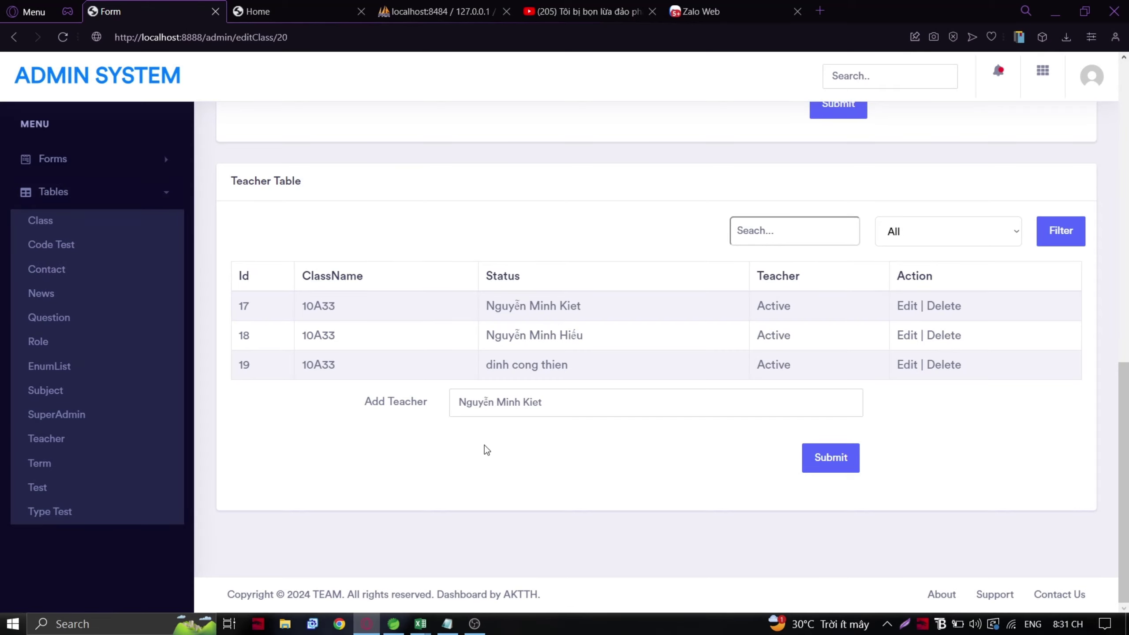
Review the three student scores for Test English 9:40 and return to the tests list.
{"action": "left_click", "coordinate": [37, 487]}
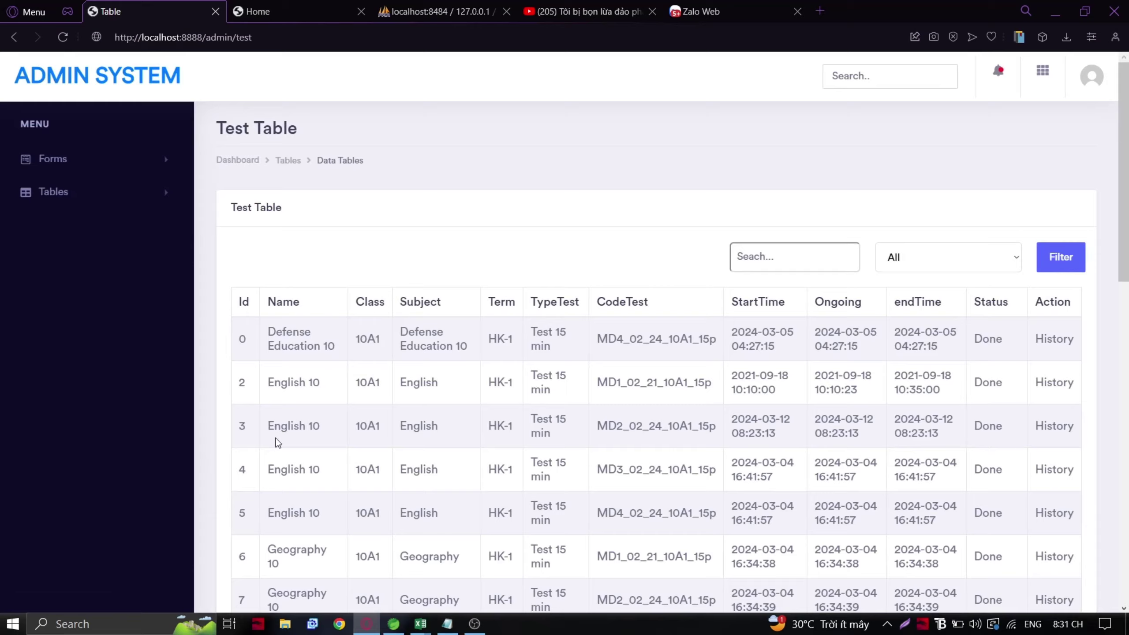
{"action": "scroll", "coordinate": [343, 312], "scroll_direction": "down", "scroll_amount": 3}
{"action": "scroll", "coordinate": [616, 315], "scroll_direction": "up", "scroll_amount": 3}
{"action": "scroll", "coordinate": [782, 360], "scroll_direction": "down", "scroll_amount": 5}
{"action": "scroll", "coordinate": [782, 360], "scroll_direction": "down", "scroll_amount": 5}
{"action": "scroll", "coordinate": [883, 371], "scroll_direction": "down", "scroll_amount": 5}
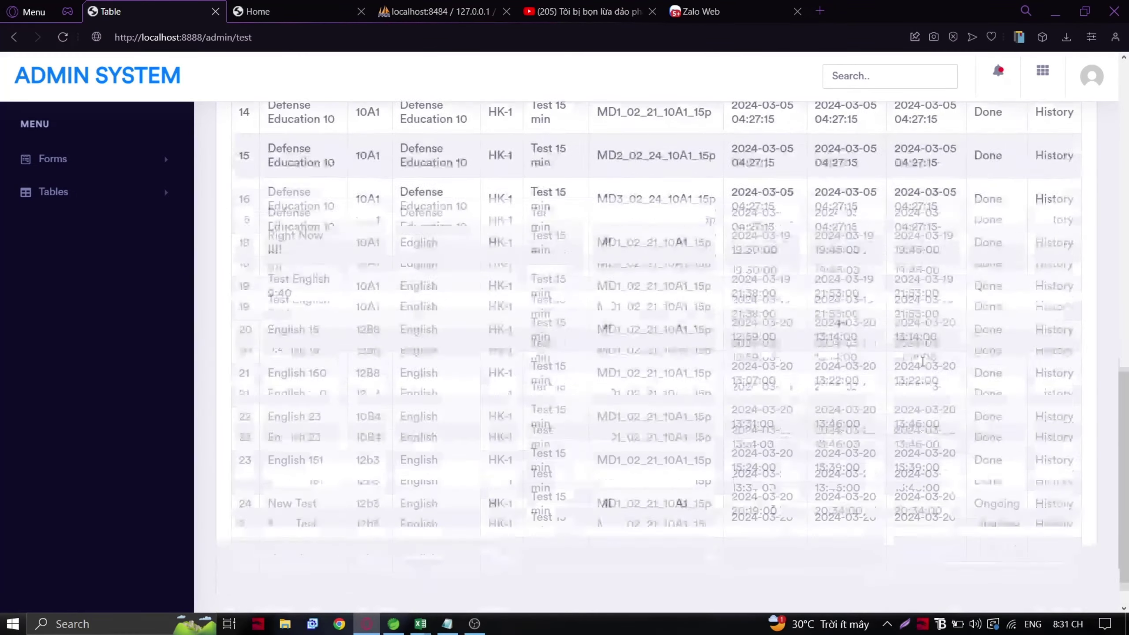
{"action": "scroll", "coordinate": [937, 378], "scroll_direction": "up", "scroll_amount": 3}
{"action": "left_click", "coordinate": [1054, 477]}
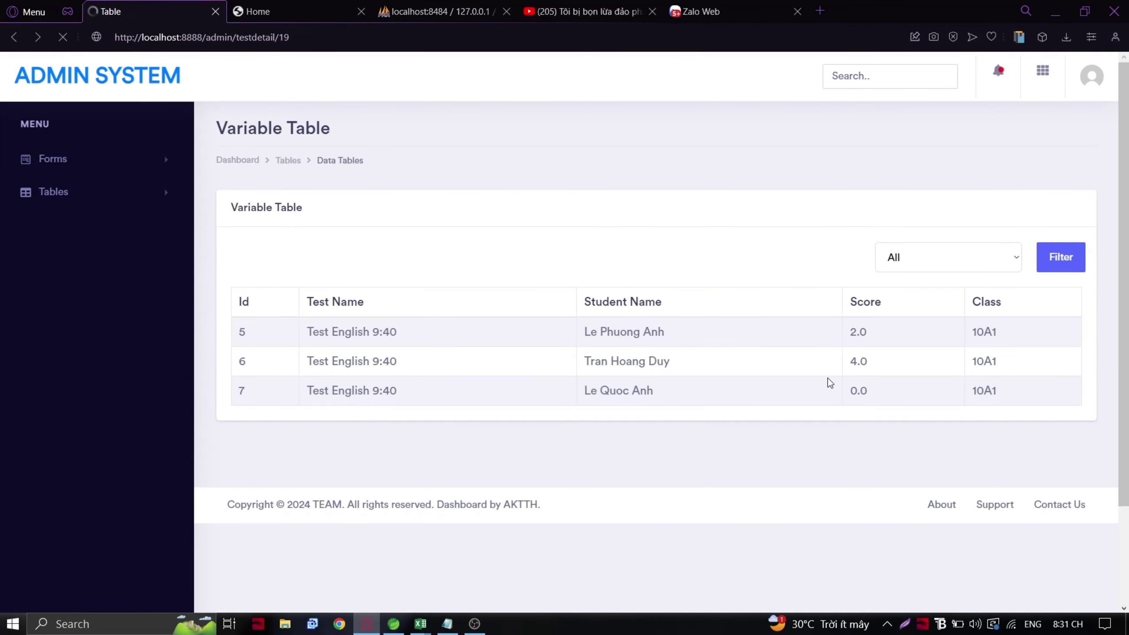
{"action": "key", "text": "alt+Left"}
{"action": "scroll", "coordinate": [828, 382], "scroll_direction": "up", "scroll_amount": 5}
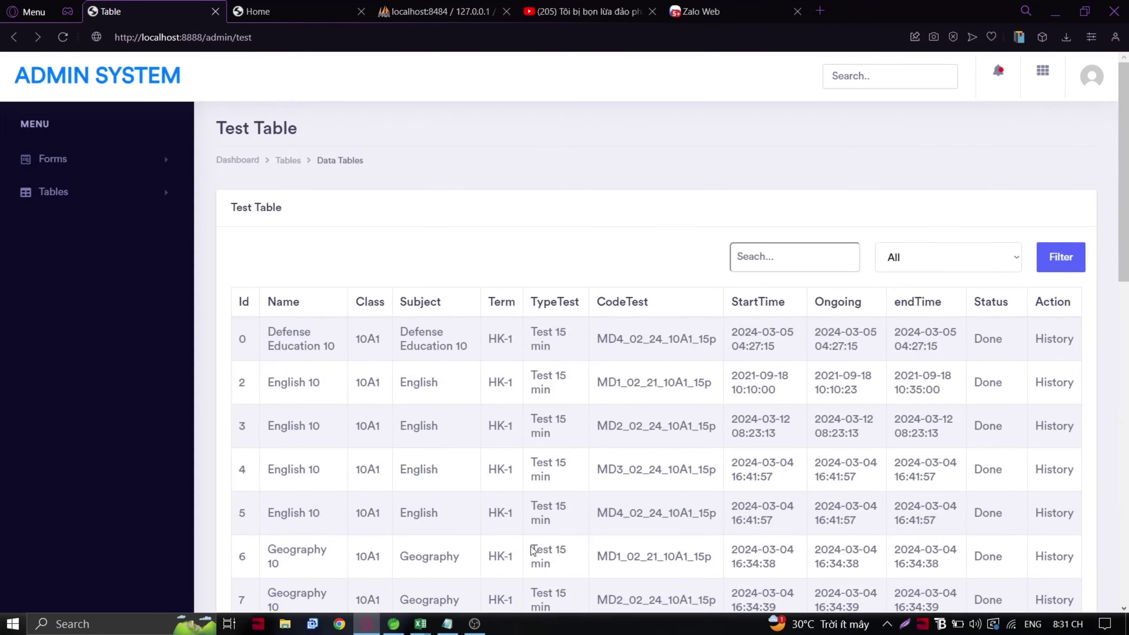
Copy the teacher's email from the notes and bring up the account menu.
{"action": "left_click", "coordinate": [448, 625]}
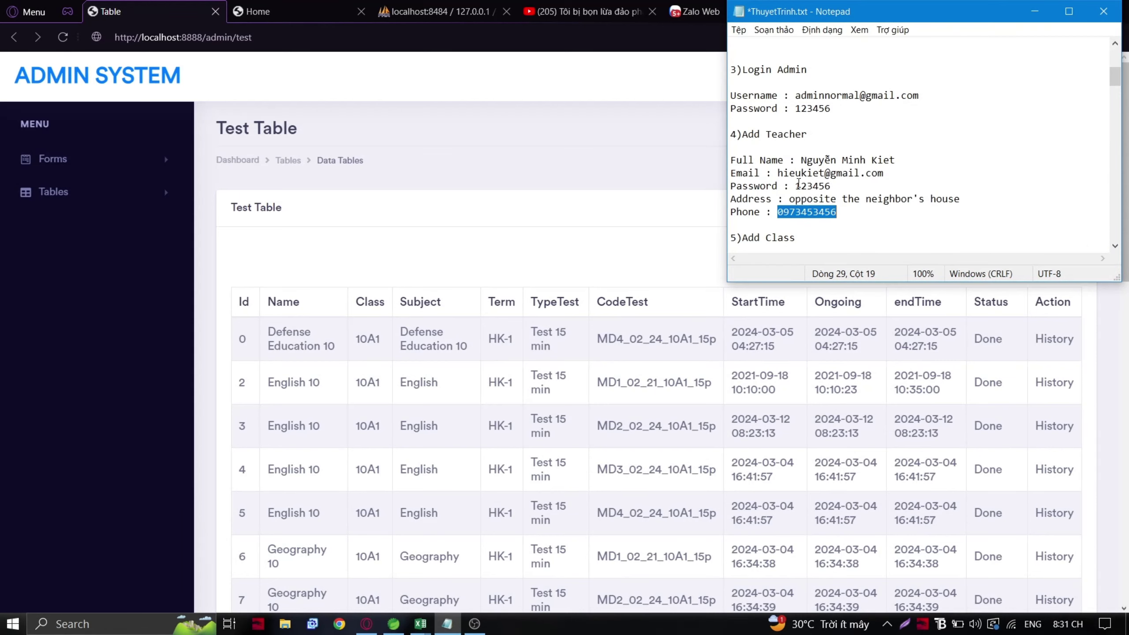
{"action": "double_click", "coordinate": [821, 173]}
{"action": "key", "text": "ctrl+c"}
{"action": "left_click", "coordinate": [1036, 11]}
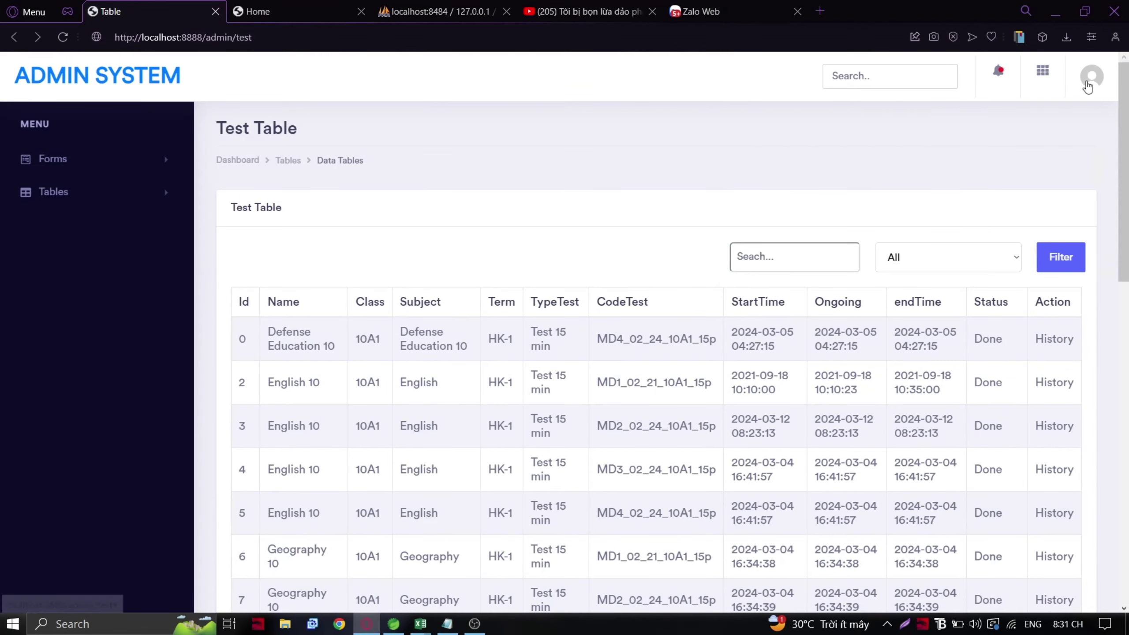
{"action": "left_click", "coordinate": [1091, 77]}
Log out and sign in as the teacher using the copied email.
{"action": "left_click", "coordinate": [996, 191]}
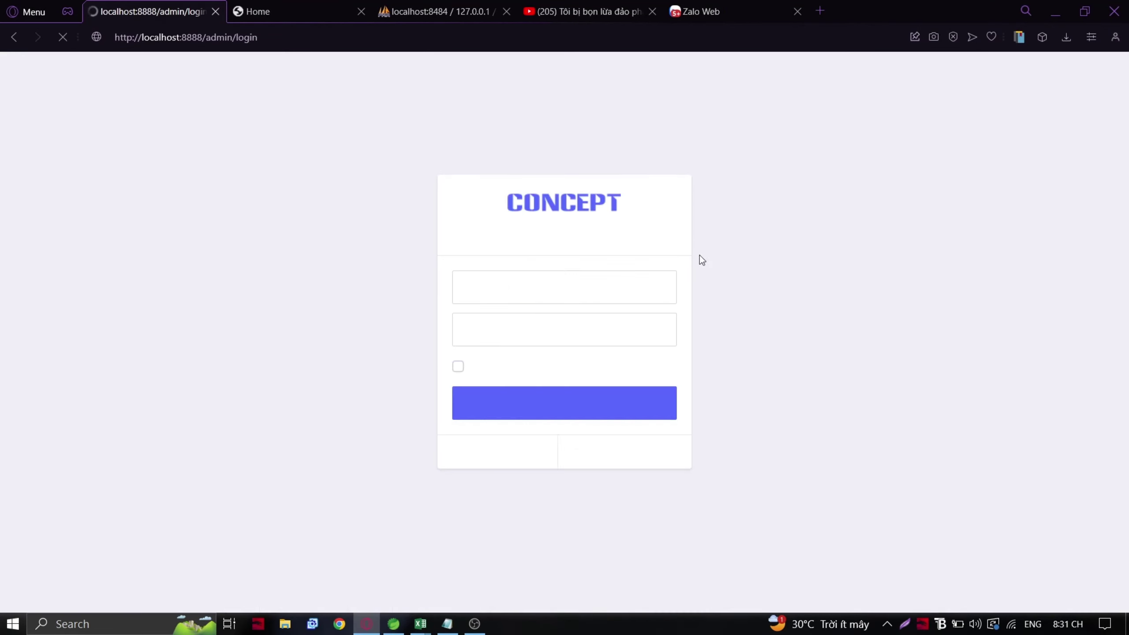
{"action": "left_click", "coordinate": [538, 287]}
{"action": "key", "text": "ctrl+v"}
{"action": "left_click", "coordinate": [502, 339]}
{"action": "type", "text": "1"}
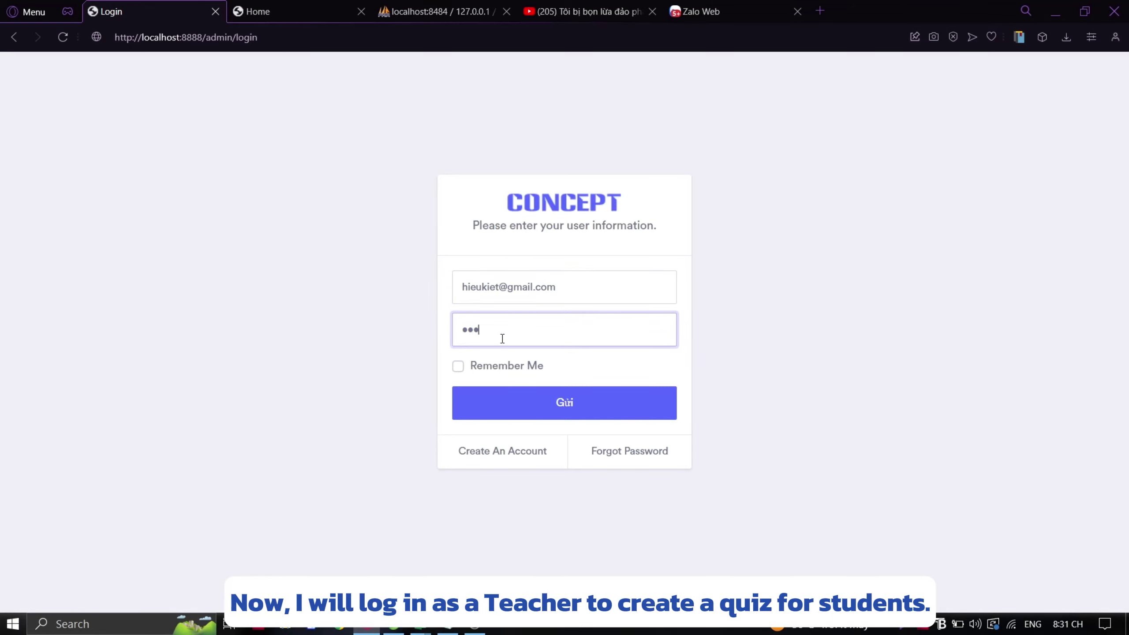
{"action": "left_click", "coordinate": [503, 402]}
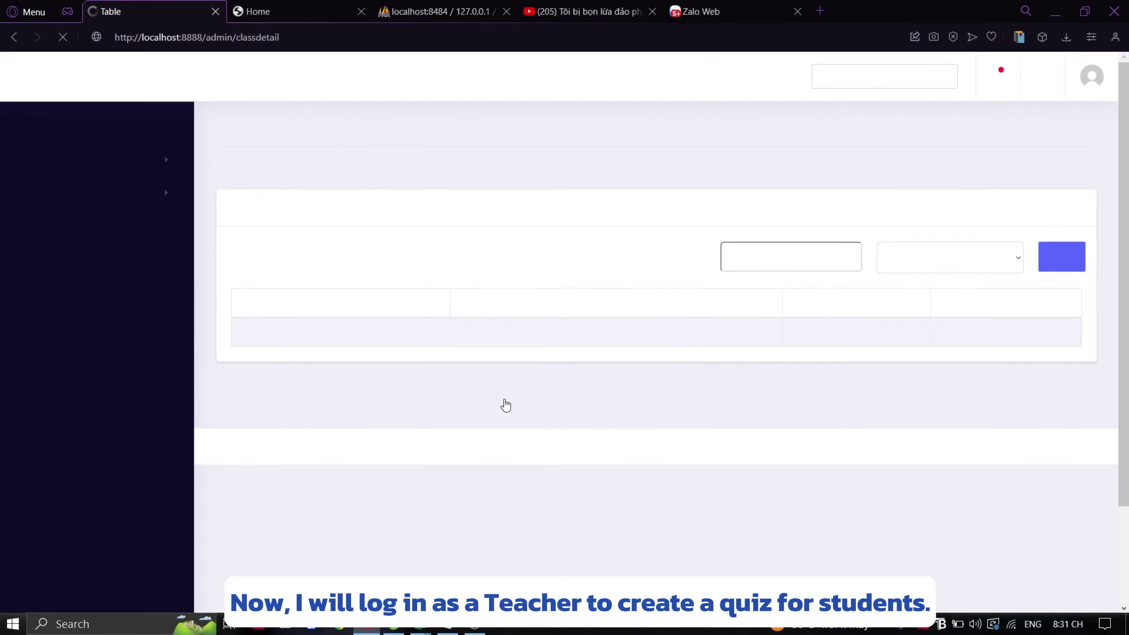
Review class 10A33 and student 183's test history, then show the test types table.
{"action": "left_click_drag", "start_coordinate": [250, 359], "coordinate": [813, 375]}
{"action": "left_click", "coordinate": [966, 407]}
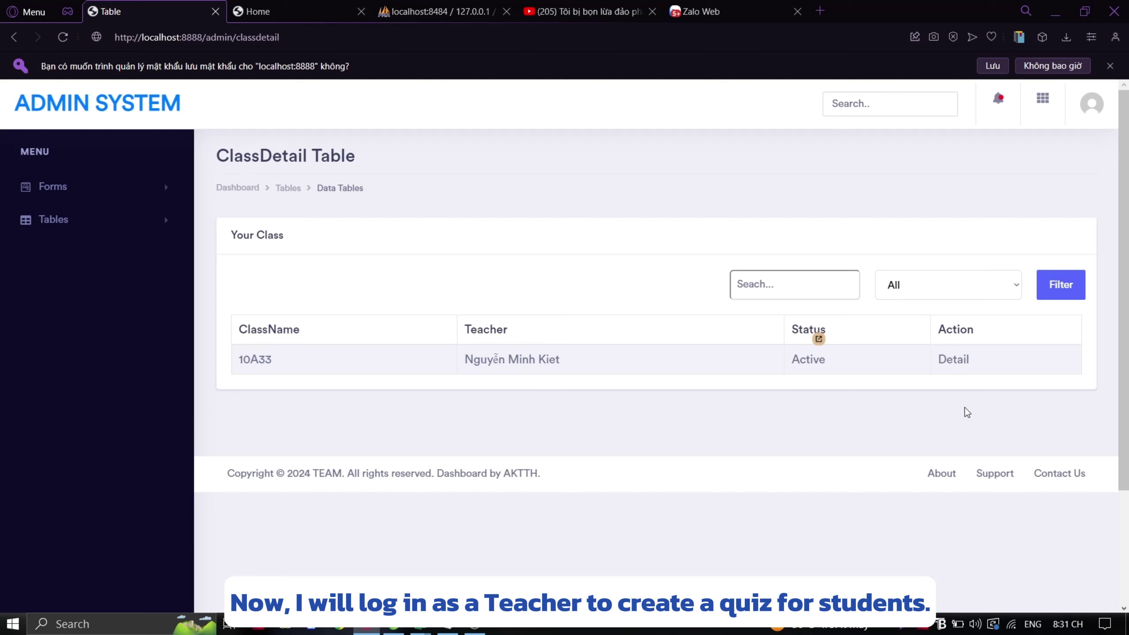
{"action": "left_click", "coordinate": [953, 359]}
{"action": "scroll", "coordinate": [936, 318], "scroll_direction": "down", "scroll_amount": 3}
{"action": "scroll", "coordinate": [967, 374], "scroll_direction": "down", "scroll_amount": 2}
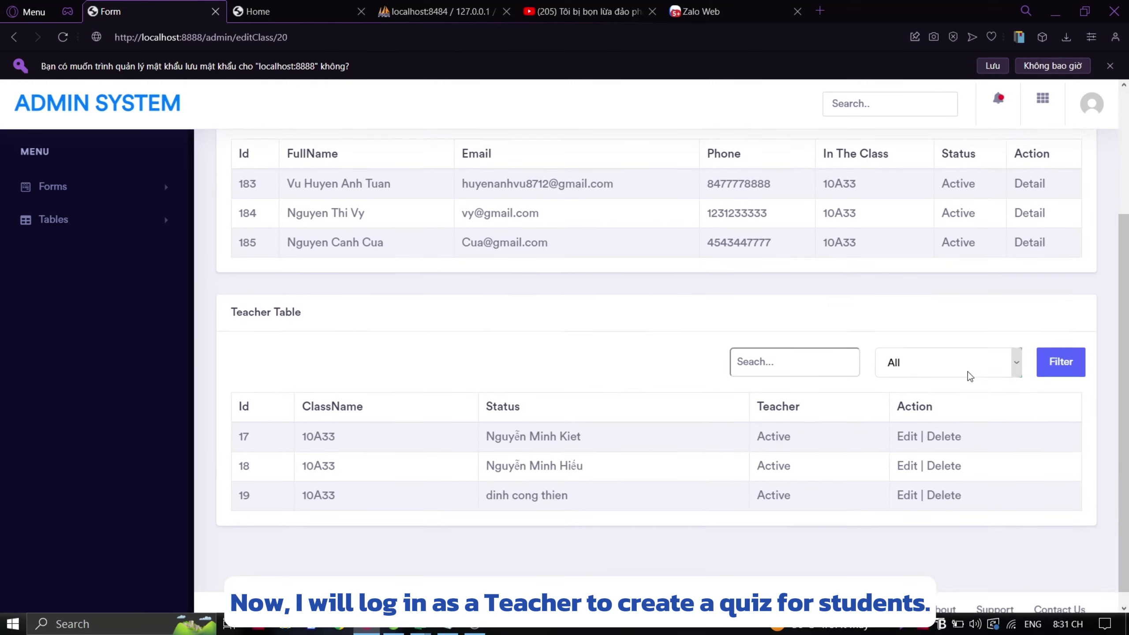
{"action": "scroll", "coordinate": [968, 371], "scroll_direction": "down", "scroll_amount": 1}
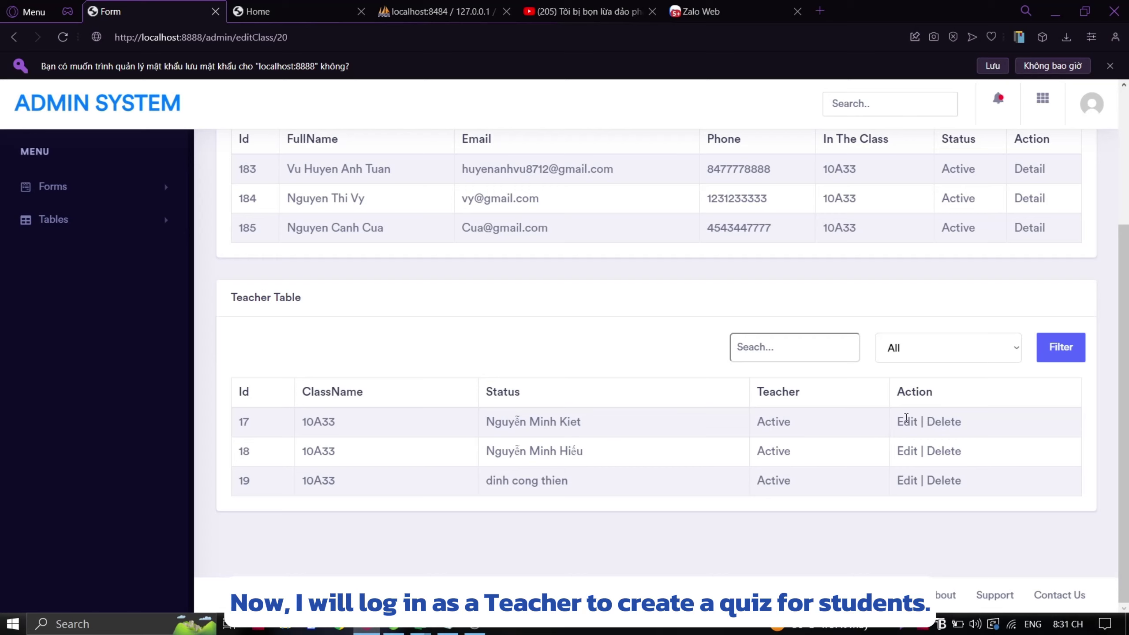
{"action": "scroll", "coordinate": [952, 419], "scroll_direction": "up", "scroll_amount": 3}
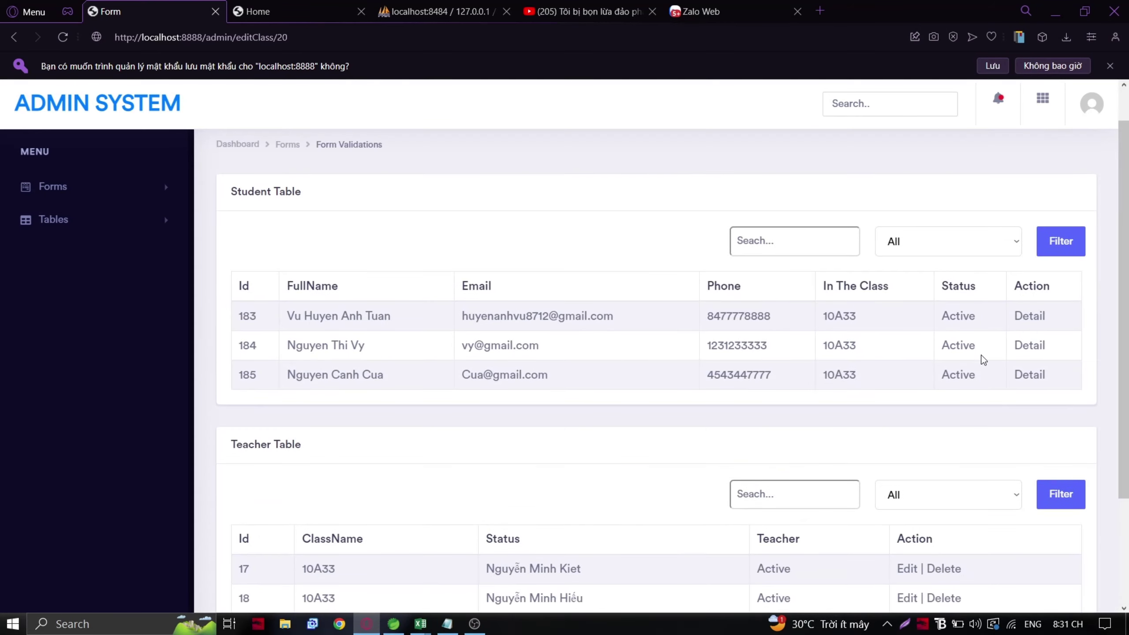
{"action": "left_click", "coordinate": [1029, 316]}
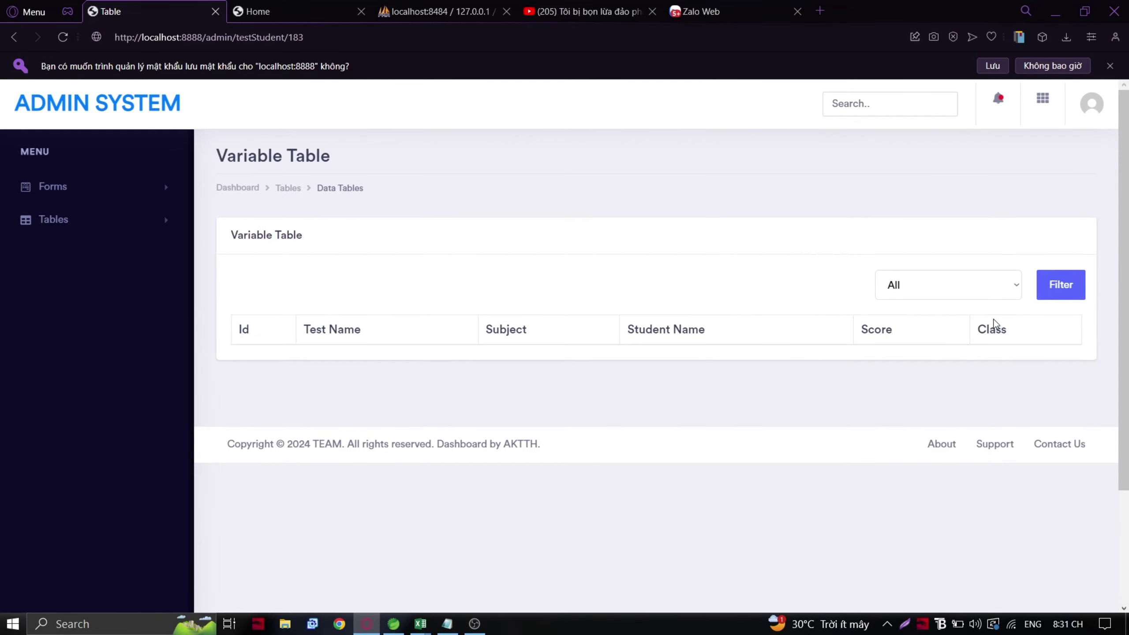
{"action": "key", "text": "alt+Left"}
{"action": "left_click", "coordinate": [53, 219]}
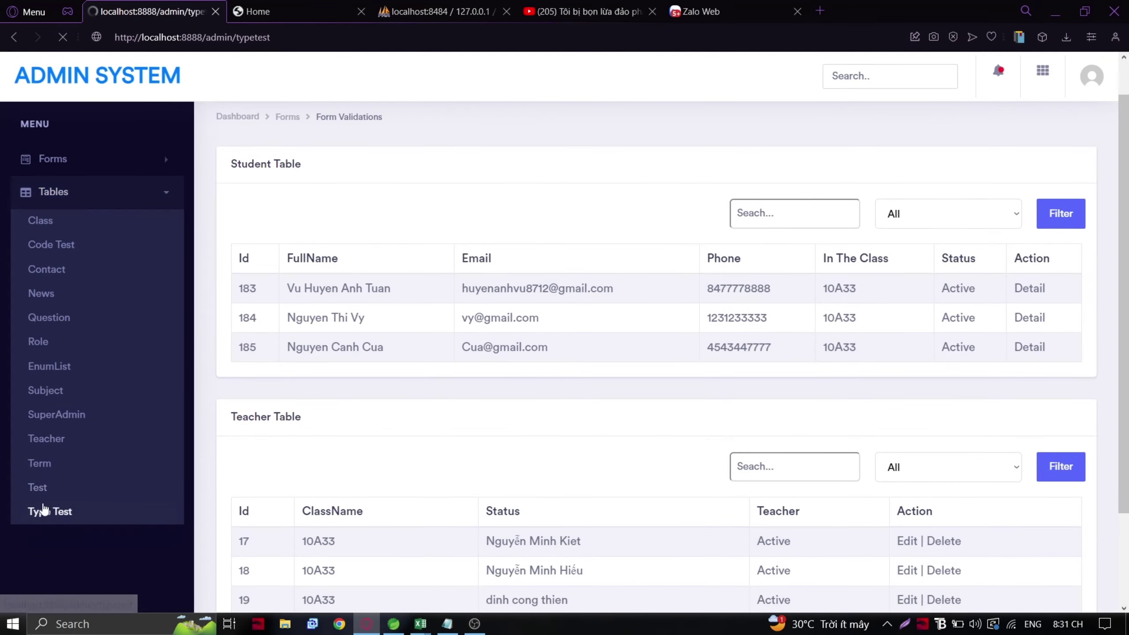
{"action": "left_click", "coordinate": [39, 517]}
Create New Test English for class 10A33 starting 20/03/2024 20:35, and confirm its NotReady status.
{"action": "left_click", "coordinate": [54, 192]}
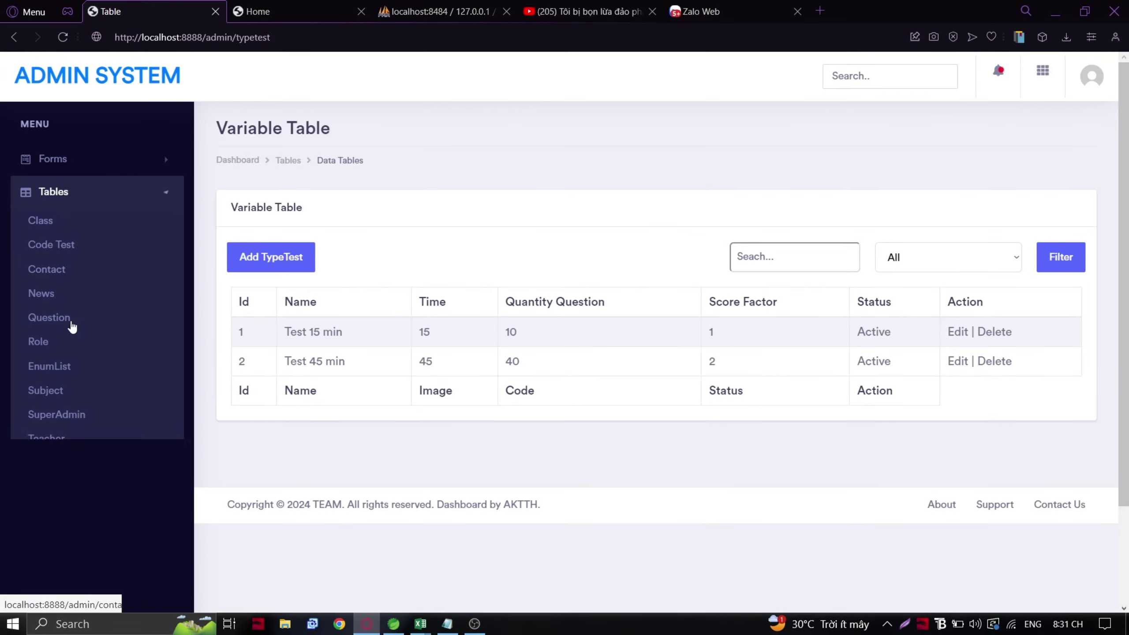
{"action": "left_click", "coordinate": [39, 483]}
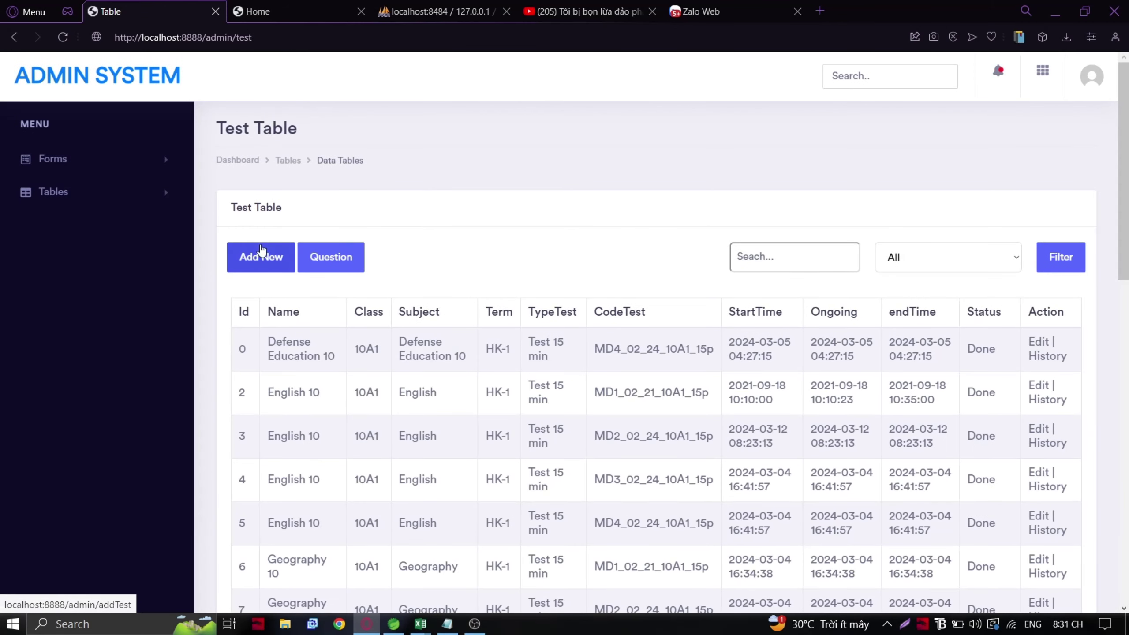
{"action": "left_click", "coordinate": [262, 257]}
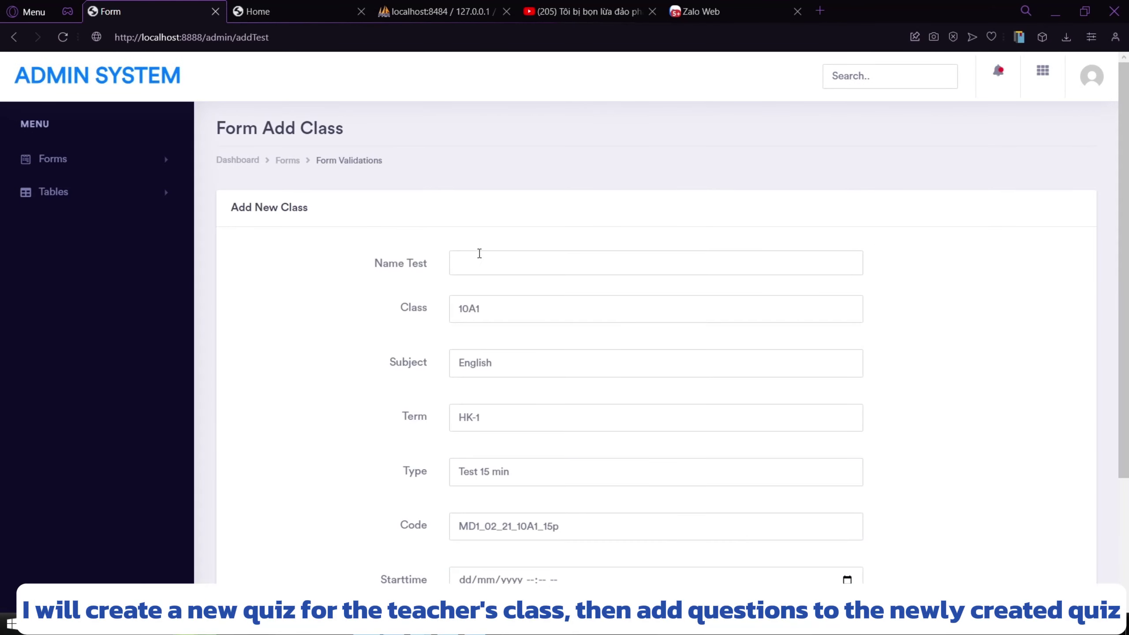
{"action": "left_click", "coordinate": [481, 262]}
{"action": "type", "text": "N"}
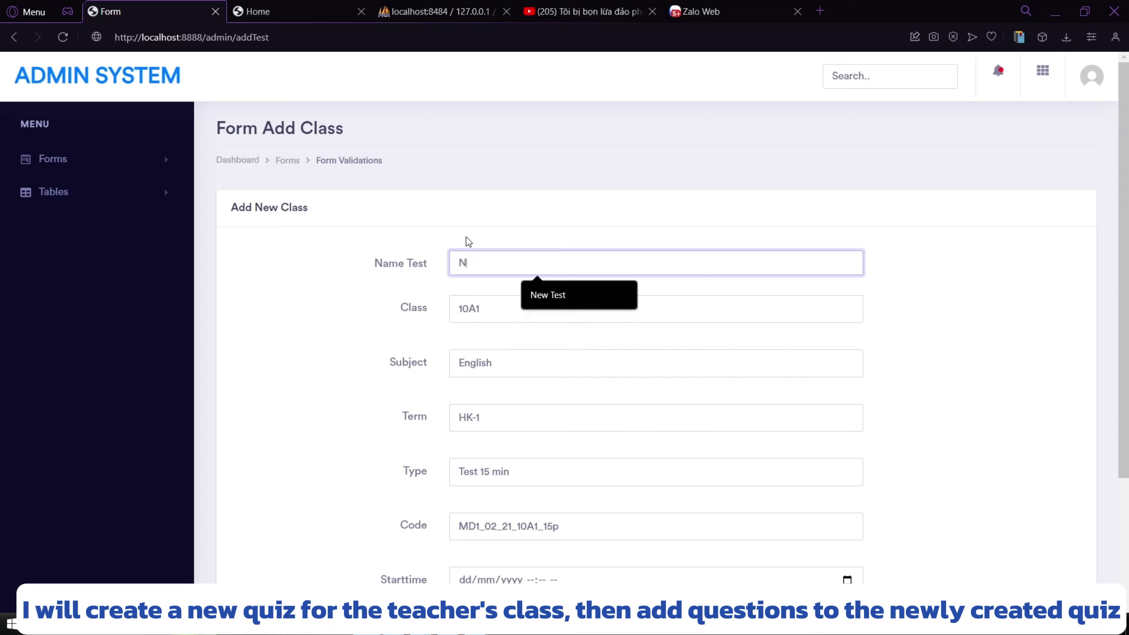
{"action": "type", "text": "ew Tess"}
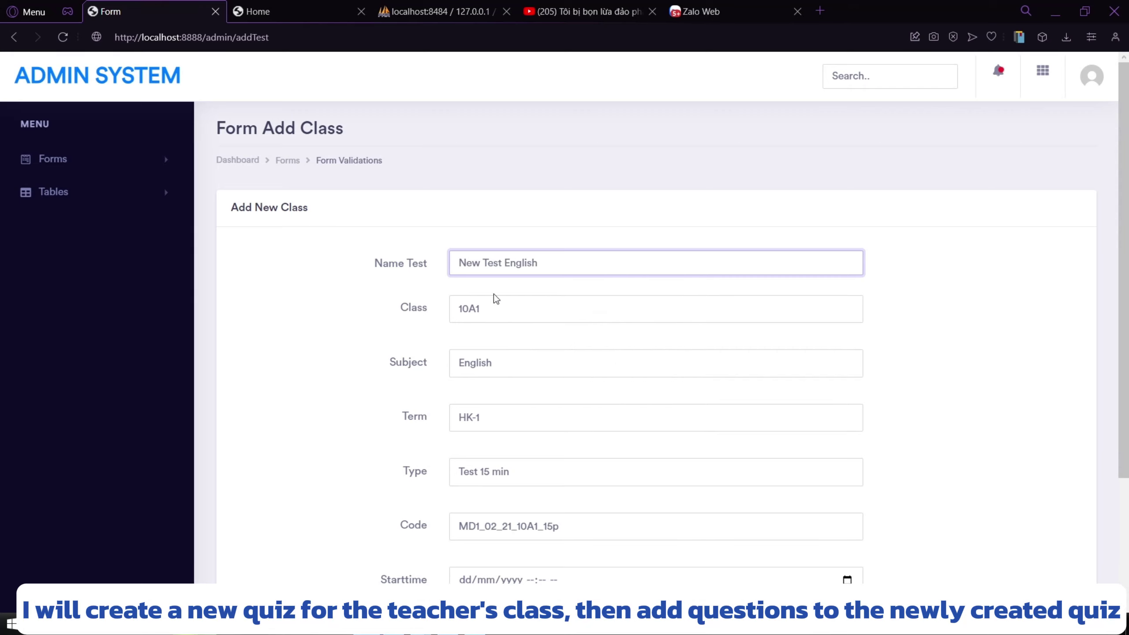
{"action": "scroll", "coordinate": [494, 298], "scroll_direction": "down", "scroll_amount": 3}
{"action": "left_click", "coordinate": [494, 140]}
{"action": "left_click", "coordinate": [499, 430]}
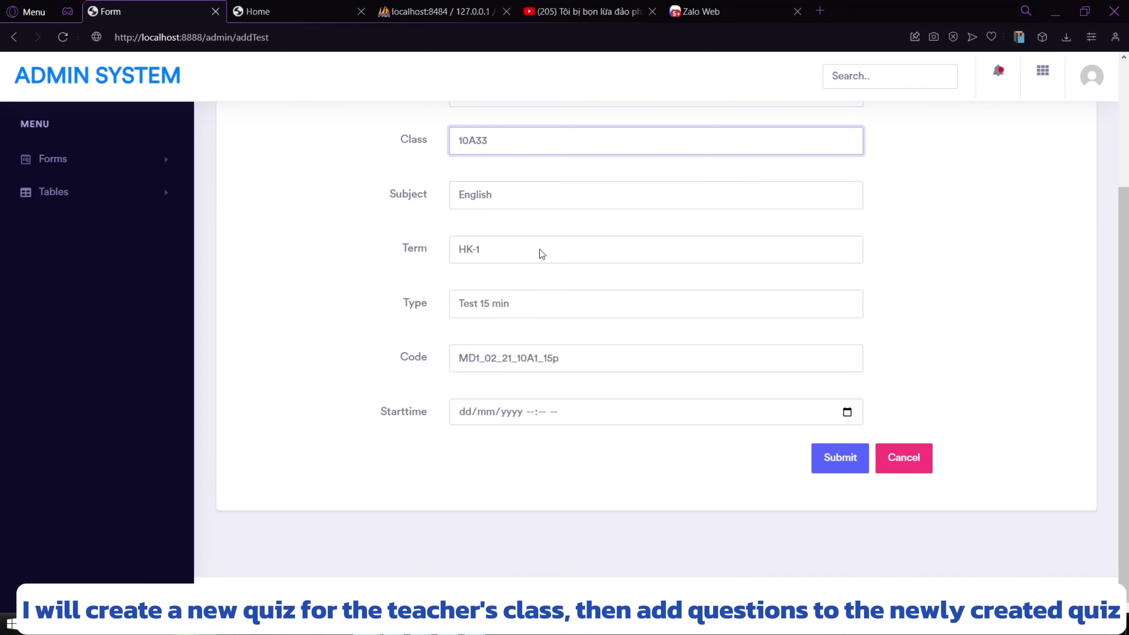
{"action": "left_click", "coordinate": [847, 412]}
{"action": "scroll", "coordinate": [673, 291], "scroll_direction": "down", "scroll_amount": 3}
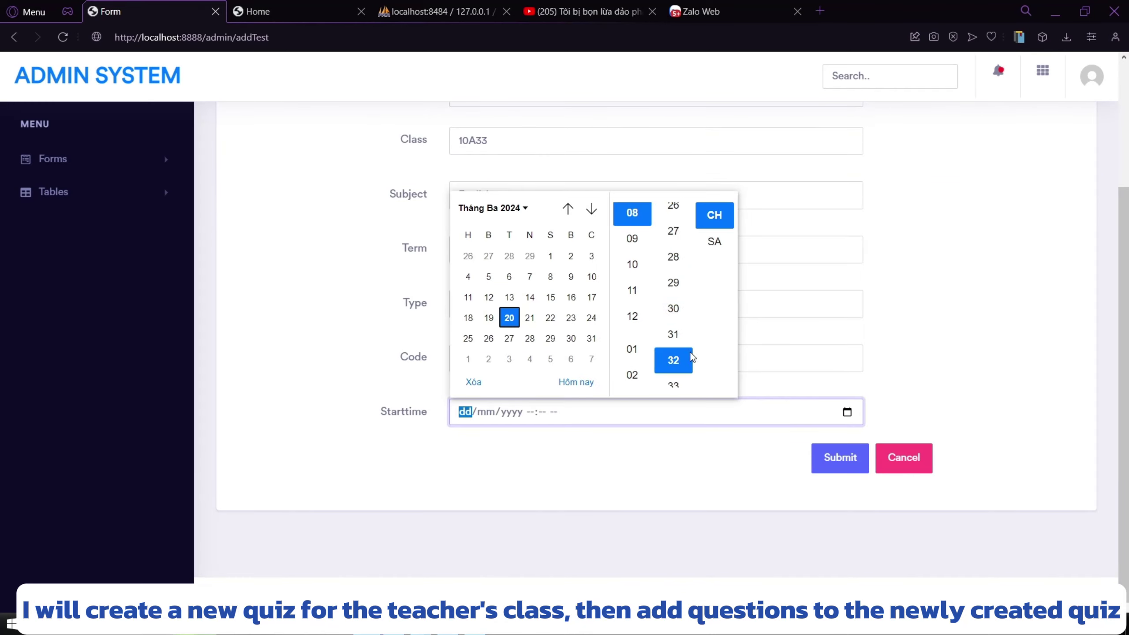
{"action": "left_click", "coordinate": [673, 291]}
{"action": "left_click", "coordinate": [917, 393]}
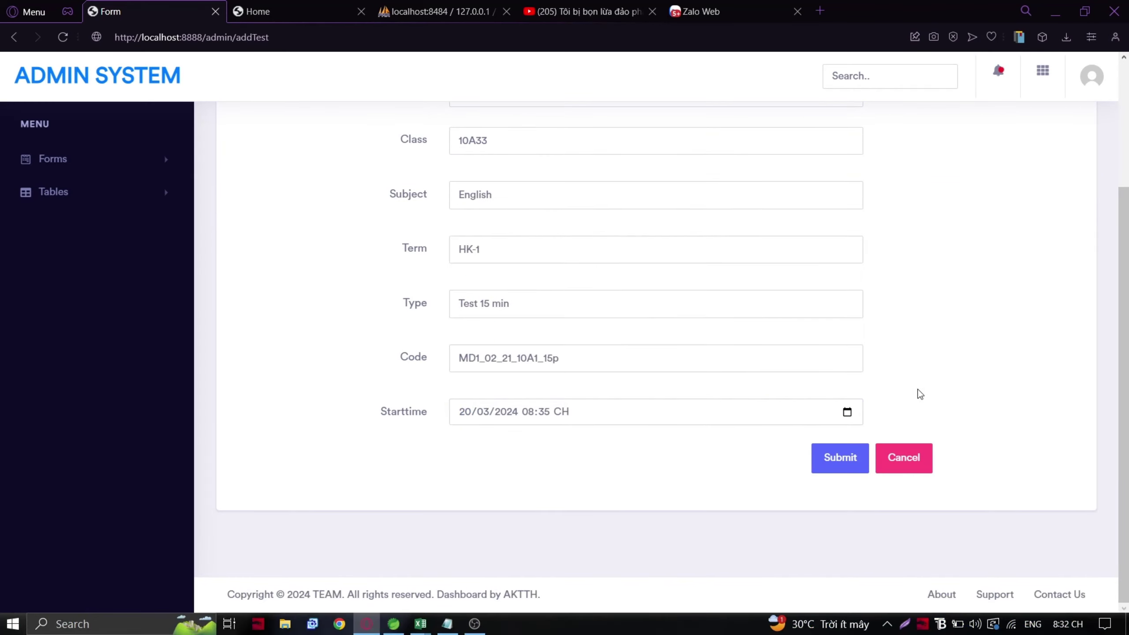
{"action": "left_click", "coordinate": [839, 465]}
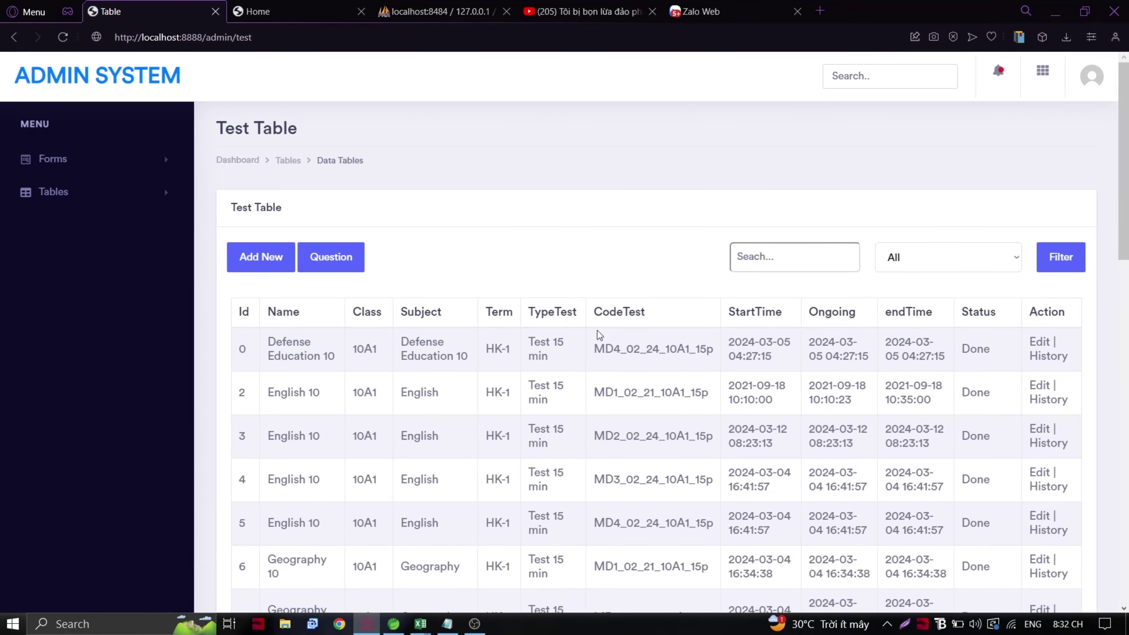
{"action": "scroll", "coordinate": [601, 335], "scroll_direction": "down", "scroll_amount": 5}
{"action": "scroll", "coordinate": [652, 411], "scroll_direction": "down", "scroll_amount": 8}
{"action": "scroll", "coordinate": [652, 411], "scroll_direction": "down", "scroll_amount": 4}
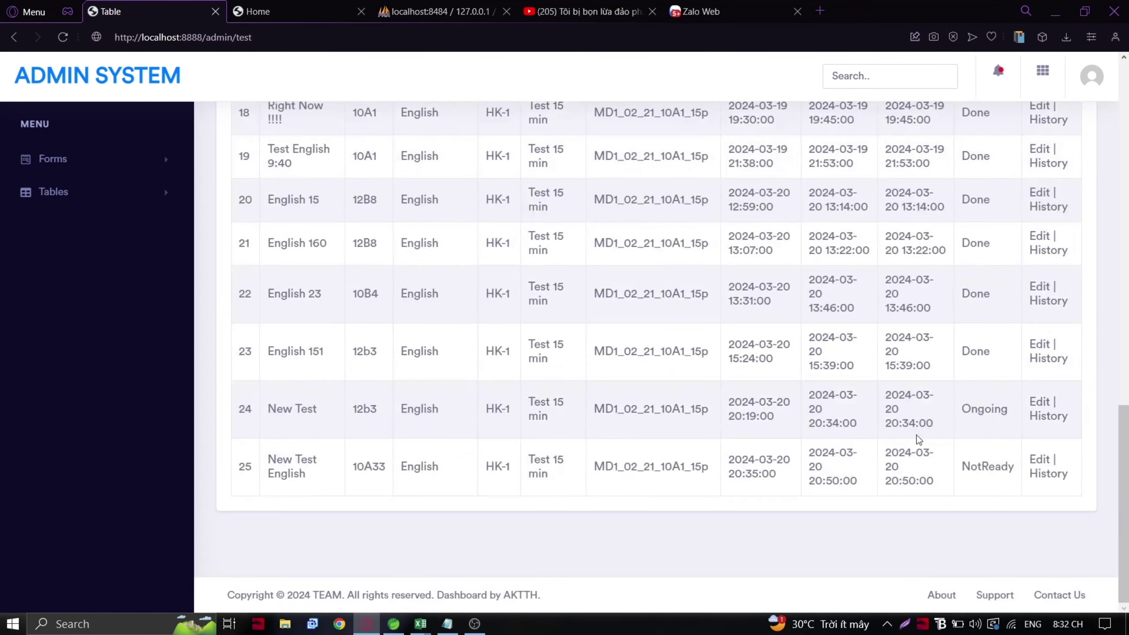
{"action": "left_click_drag", "start_coordinate": [957, 467], "coordinate": [1010, 467]}
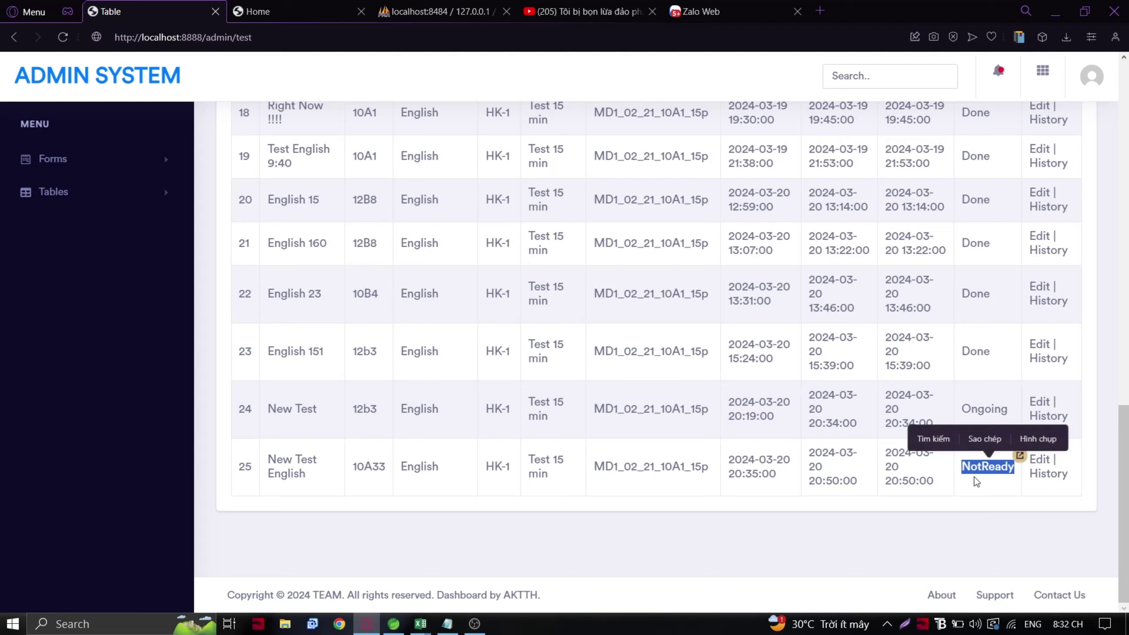
{"action": "left_click", "coordinate": [1015, 470]}
{"action": "scroll", "coordinate": [912, 449], "scroll_direction": "up", "scroll_amount": 10}
{"action": "scroll", "coordinate": [911, 448], "scroll_direction": "up", "scroll_amount": 1}
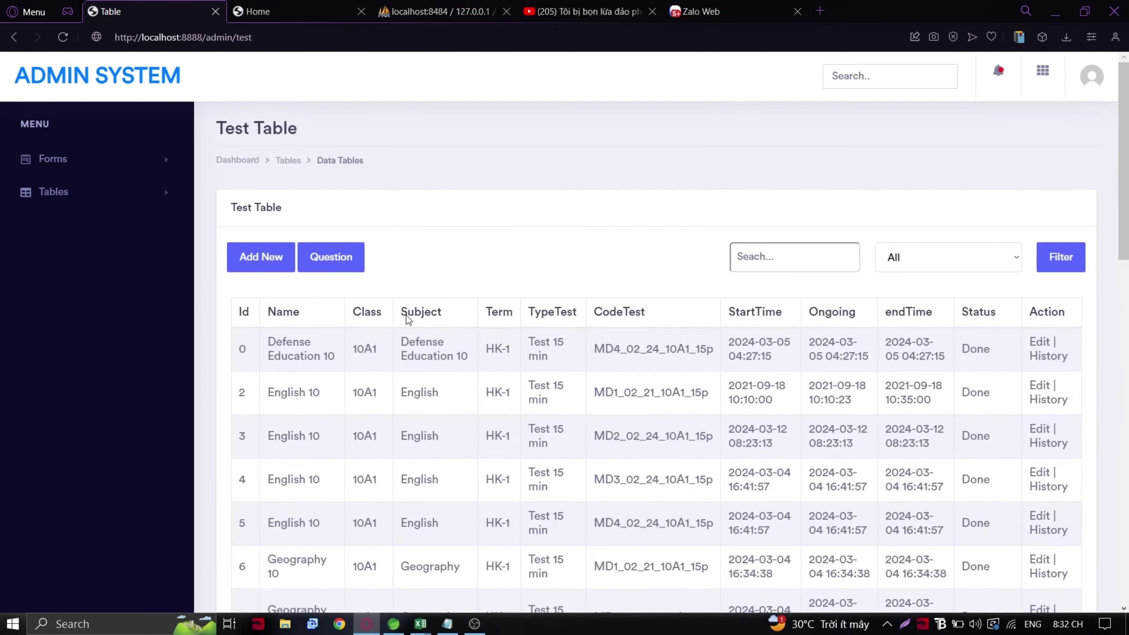
Enter question 'WHat is blue?' with answers sky, cloud, teacher and student.
{"action": "left_click", "coordinate": [328, 261]}
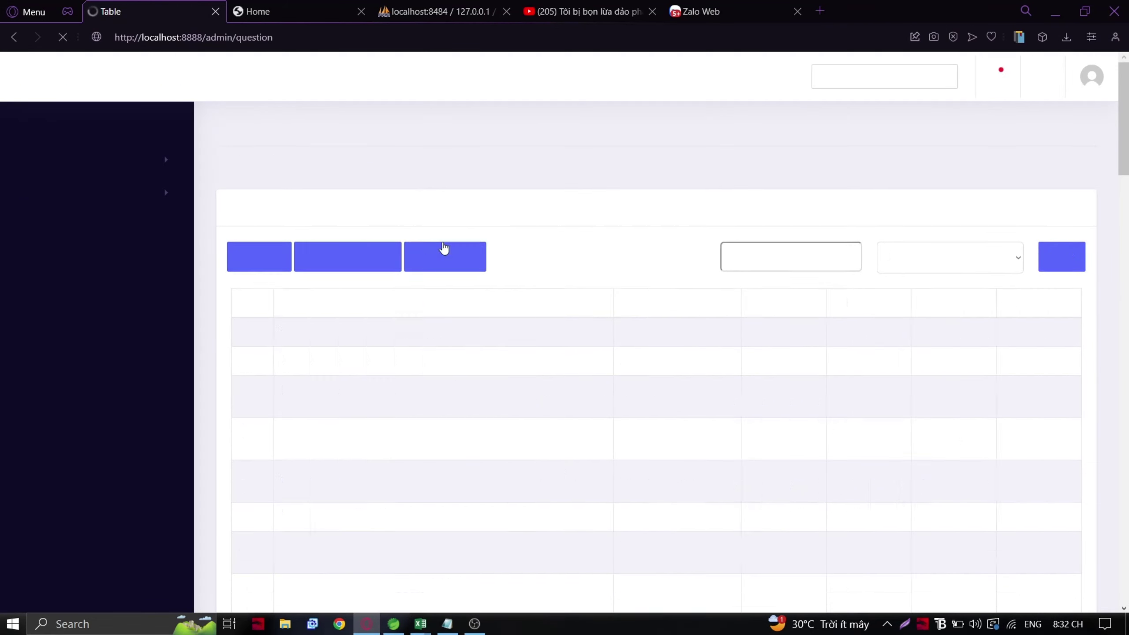
{"action": "left_click", "coordinate": [262, 257]}
{"action": "left_click", "coordinate": [517, 277]}
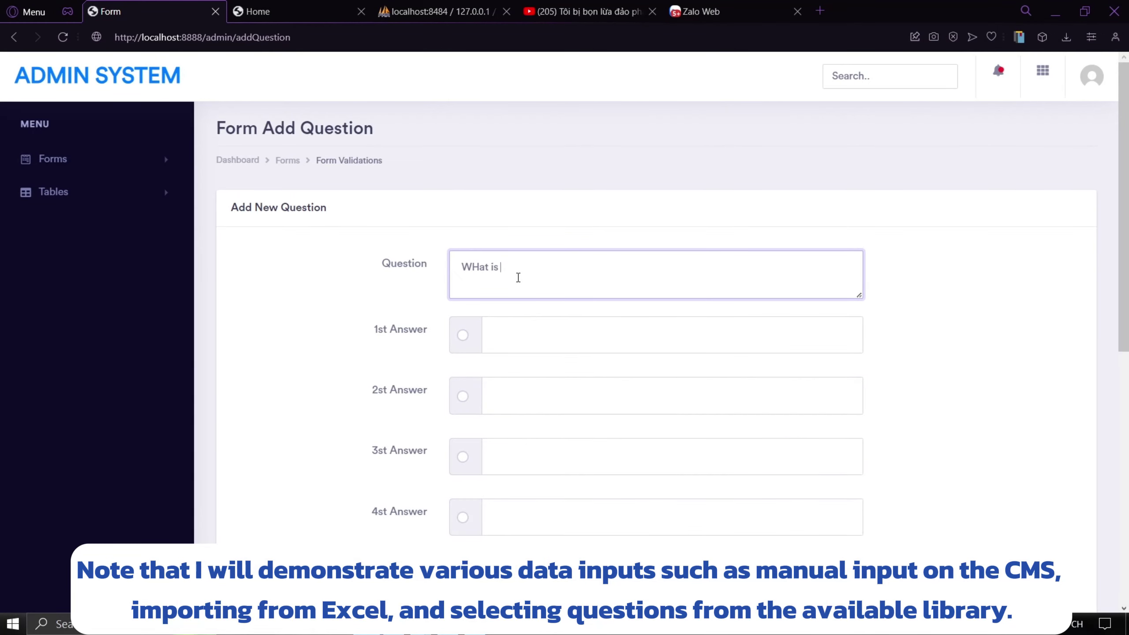
{"action": "left_click", "coordinate": [525, 335]}
{"action": "type", "text": "sky"}
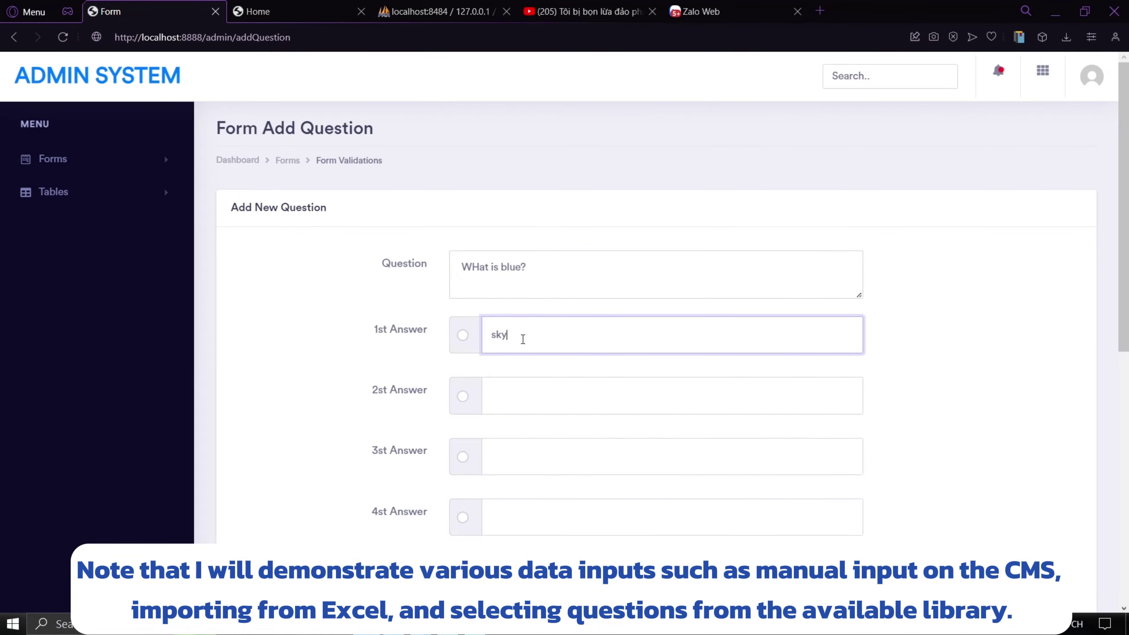
{"action": "left_click", "coordinate": [532, 399]}
{"action": "type", "text": "cloud"}
{"action": "left_click", "coordinate": [520, 455]}
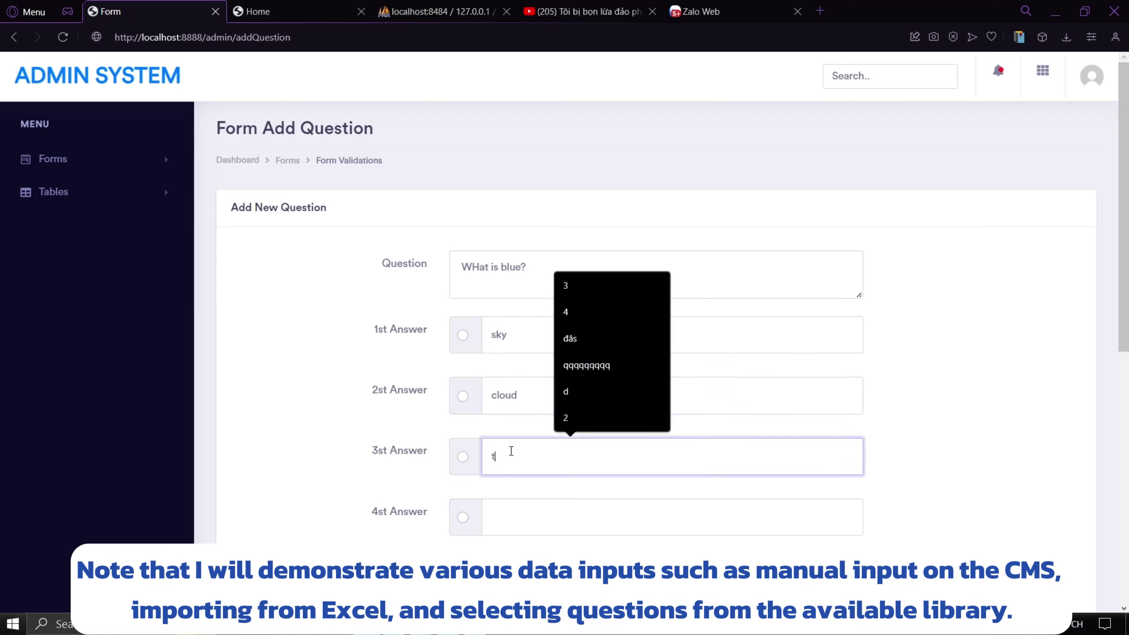
{"action": "type", "text": "teacher"}
{"action": "left_click", "coordinate": [550, 516]}
{"action": "type", "text": "student"}
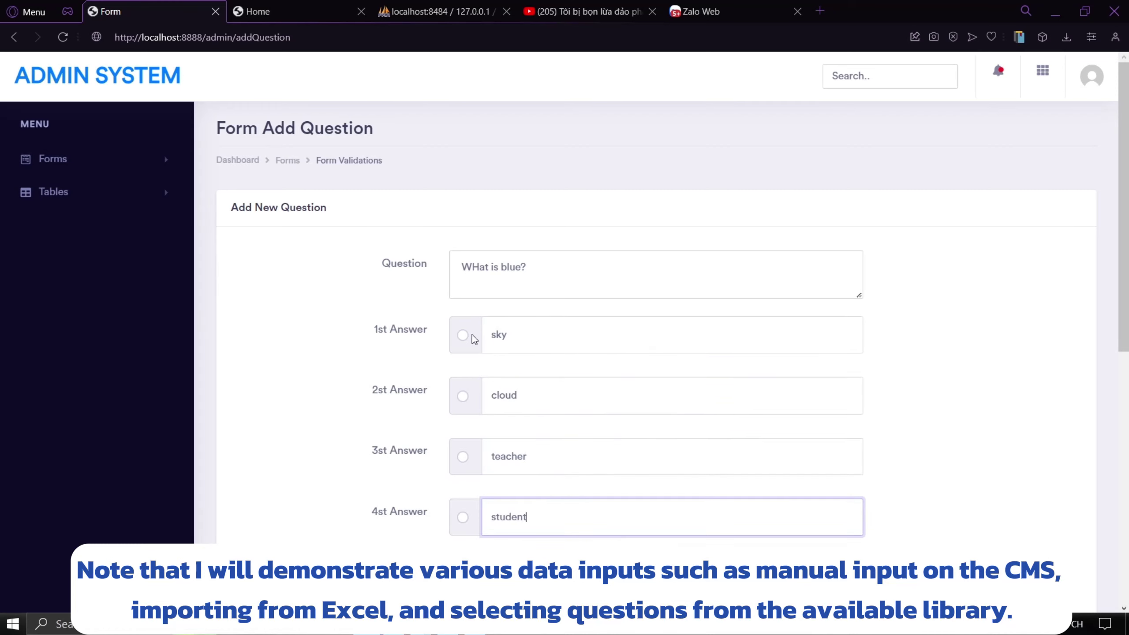
Mark sky as correct, assign the question to New Test English, and save it.
{"action": "left_click", "coordinate": [463, 335]}
{"action": "scroll", "coordinate": [585, 431], "scroll_direction": "down", "scroll_amount": 3}
{"action": "left_click", "coordinate": [585, 408]}
{"action": "left_click", "coordinate": [565, 386]}
{"action": "left_click", "coordinate": [760, 469]}
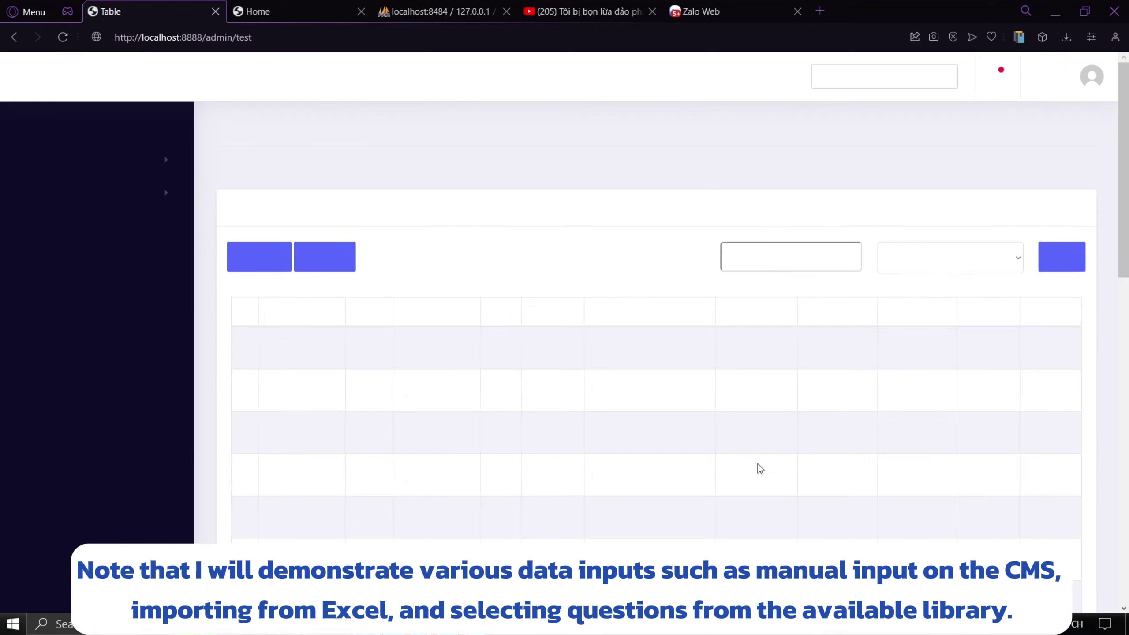
Review the new 'WHat is blue?' question and New Test English's NotReady status.
{"action": "left_click", "coordinate": [324, 256]}
{"action": "scroll", "coordinate": [564, 353], "scroll_direction": "down", "scroll_amount": 10}
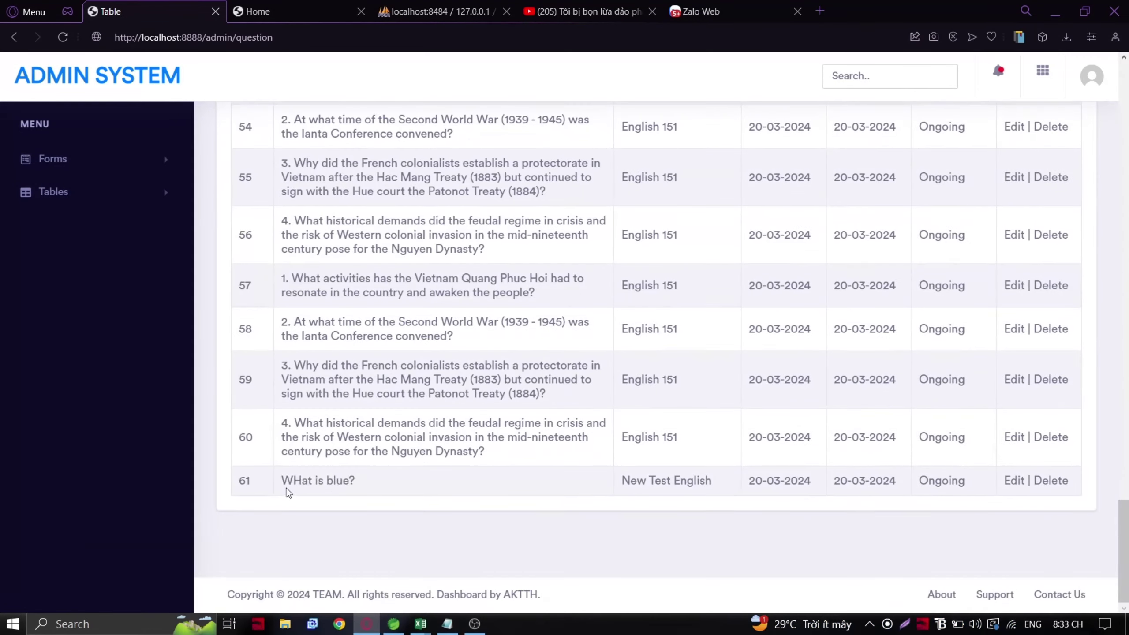
{"action": "left_click_drag", "start_coordinate": [282, 481], "coordinate": [1024, 481]}
{"action": "left_click", "coordinate": [53, 192]}
{"action": "scroll", "coordinate": [618, 353], "scroll_direction": "down", "scroll_amount": 10}
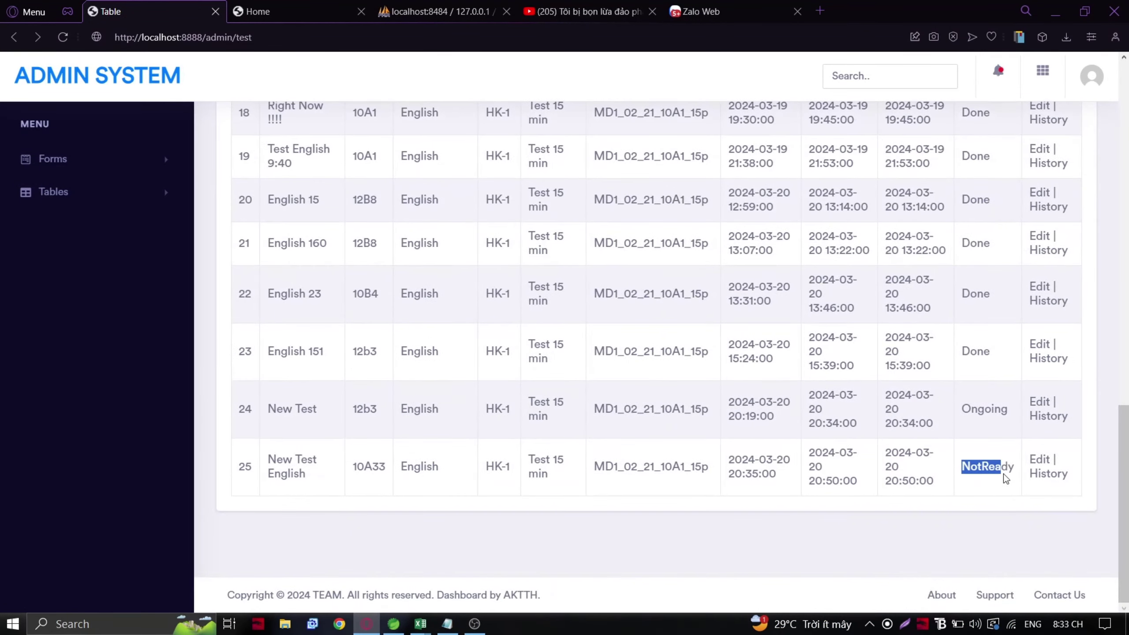
{"action": "left_click", "coordinate": [994, 483]}
{"action": "scroll", "coordinate": [618, 354], "scroll_direction": "up", "scroll_amount": 10}
{"action": "left_click", "coordinate": [331, 256]}
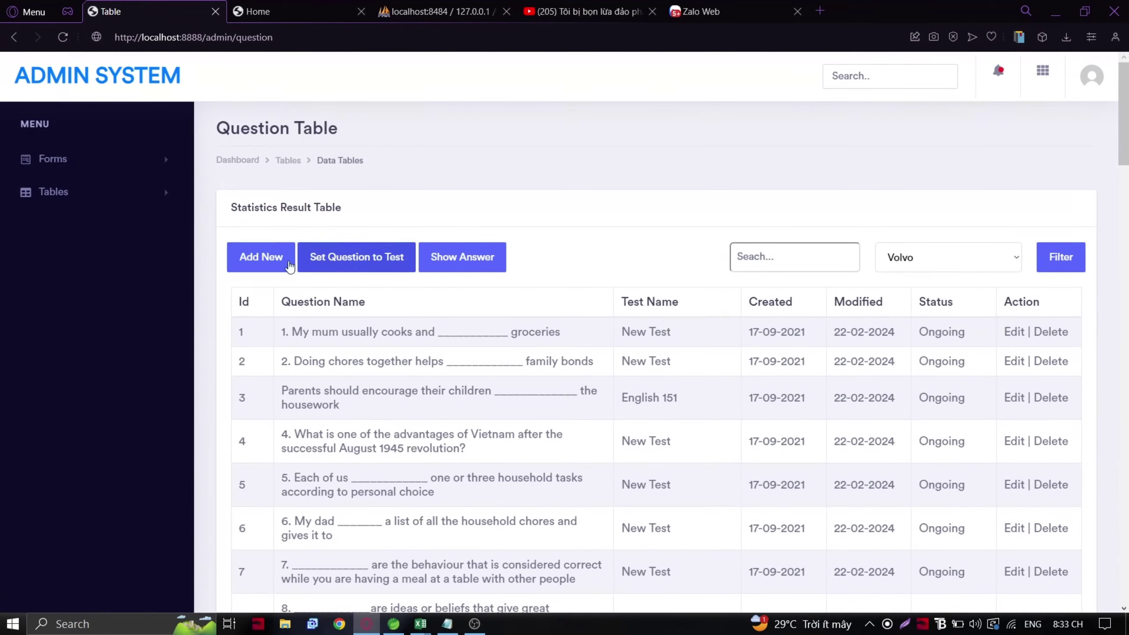
Choose New Test English for Excel import and select cauhoi.xlsx as the file.
{"action": "left_click", "coordinate": [261, 257]}
{"action": "scroll", "coordinate": [564, 353], "scroll_direction": "down", "scroll_amount": 8}
{"action": "left_click", "coordinate": [652, 447]}
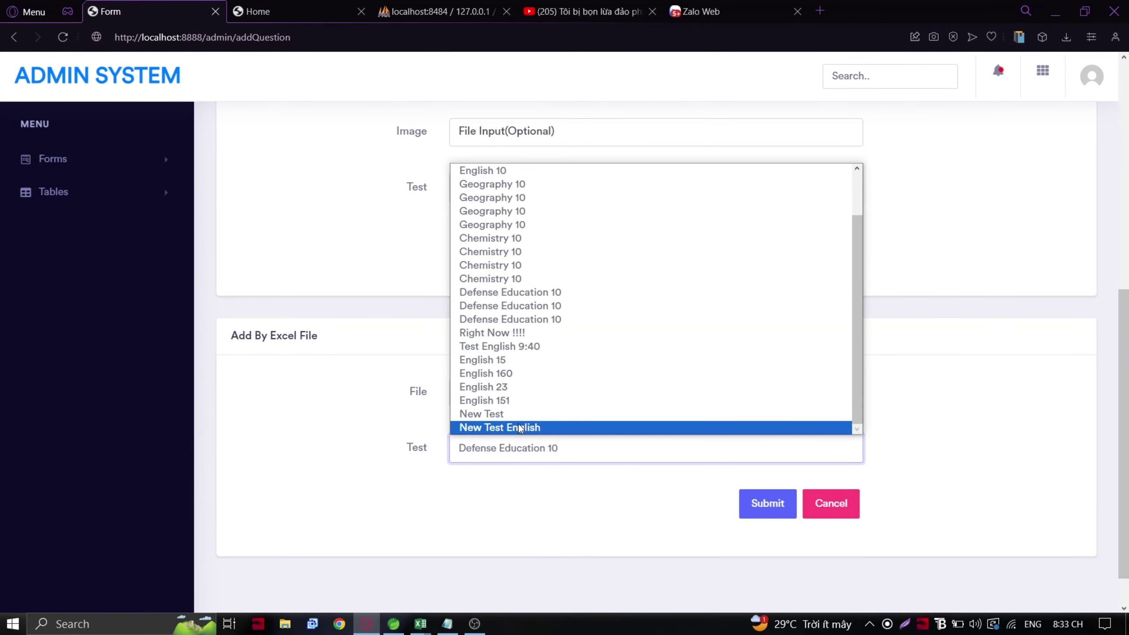
{"action": "left_click", "coordinate": [521, 429]}
{"action": "left_click", "coordinate": [653, 391]}
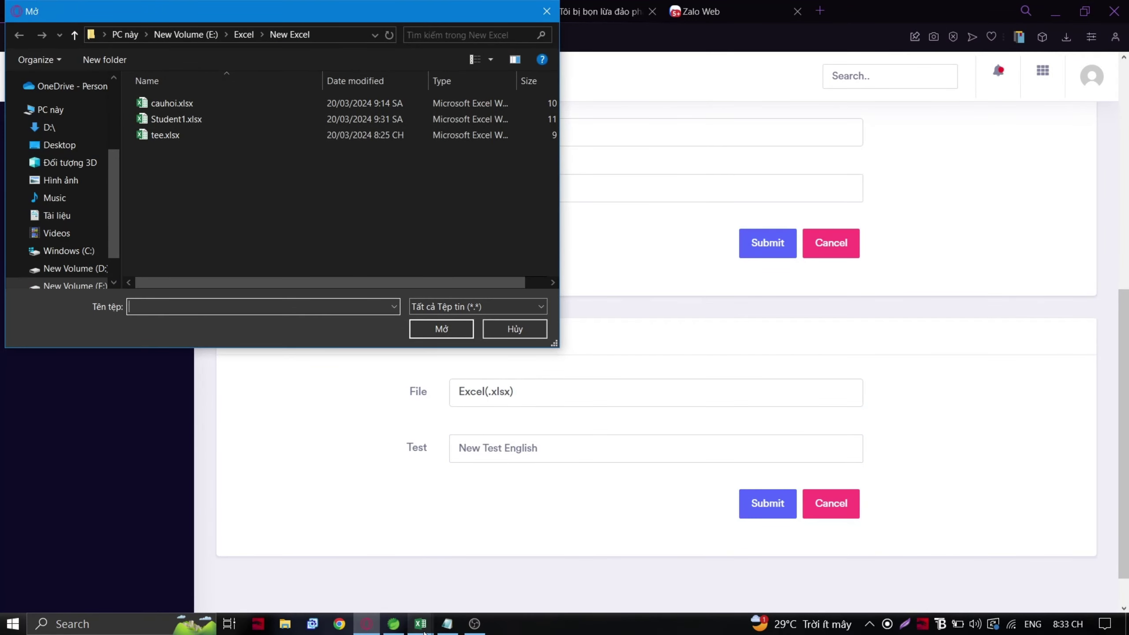
{"action": "left_click", "coordinate": [421, 624]}
{"action": "left_click", "coordinate": [344, 556]}
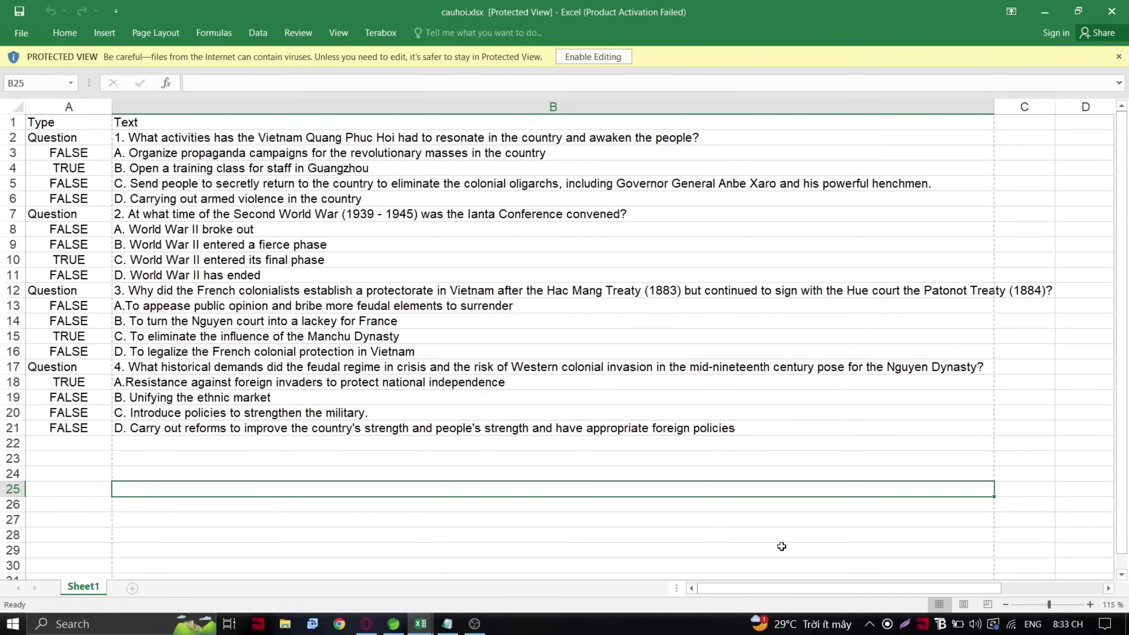
{"action": "left_click", "coordinate": [367, 624]}
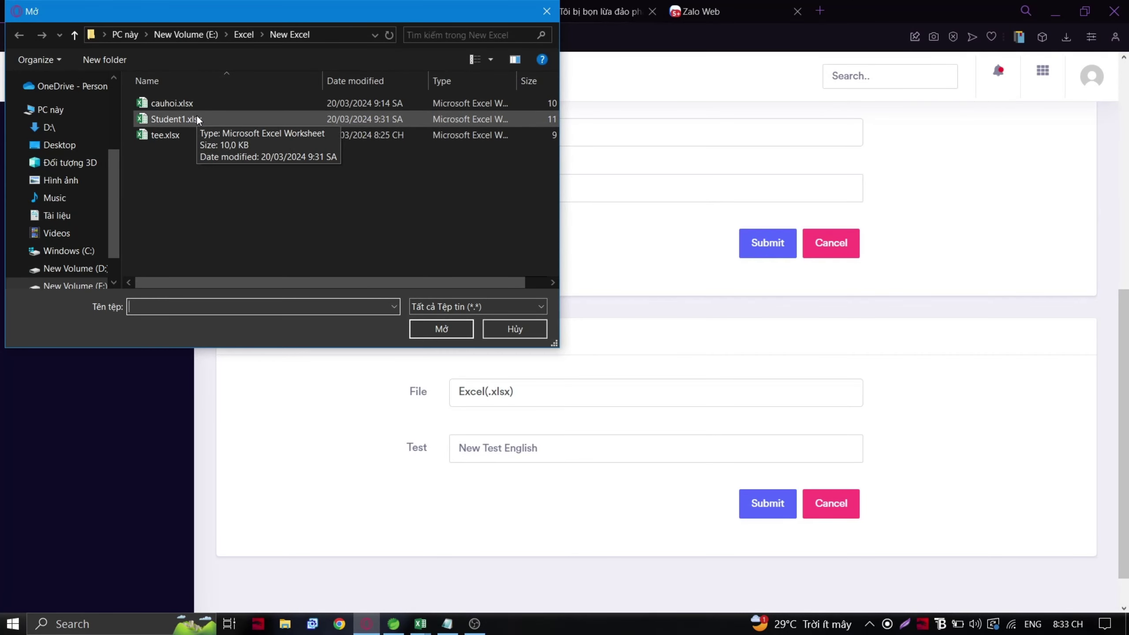
{"action": "left_click", "coordinate": [176, 119]}
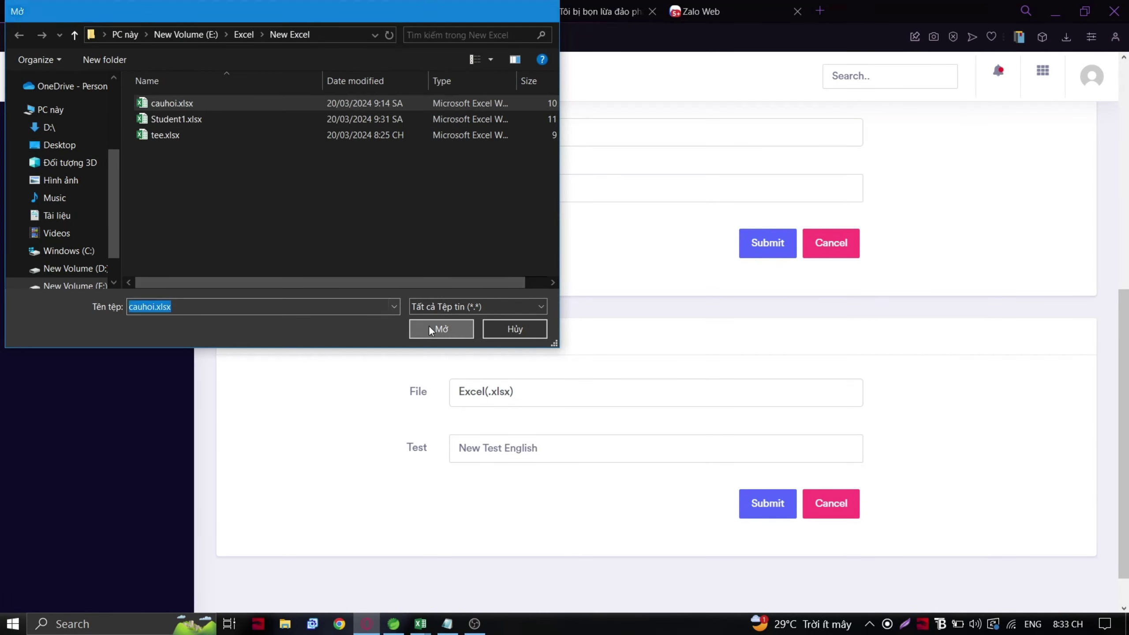
{"action": "left_click", "coordinate": [441, 329]}
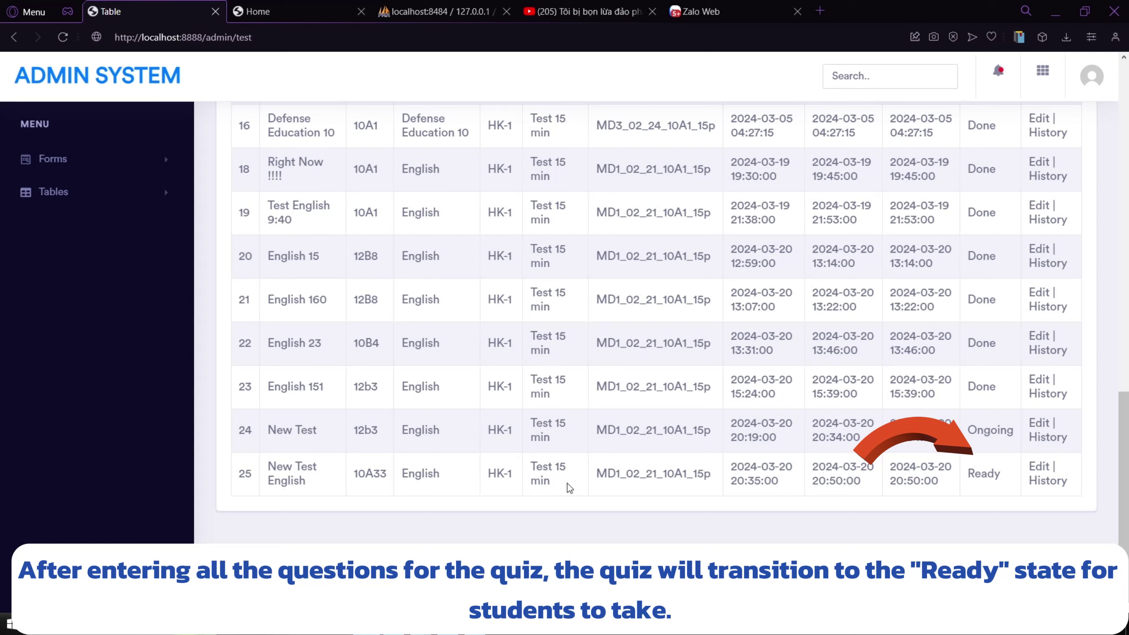
Open the details of class 10A33 from the Class table.
{"action": "left_click", "coordinate": [53, 191]}
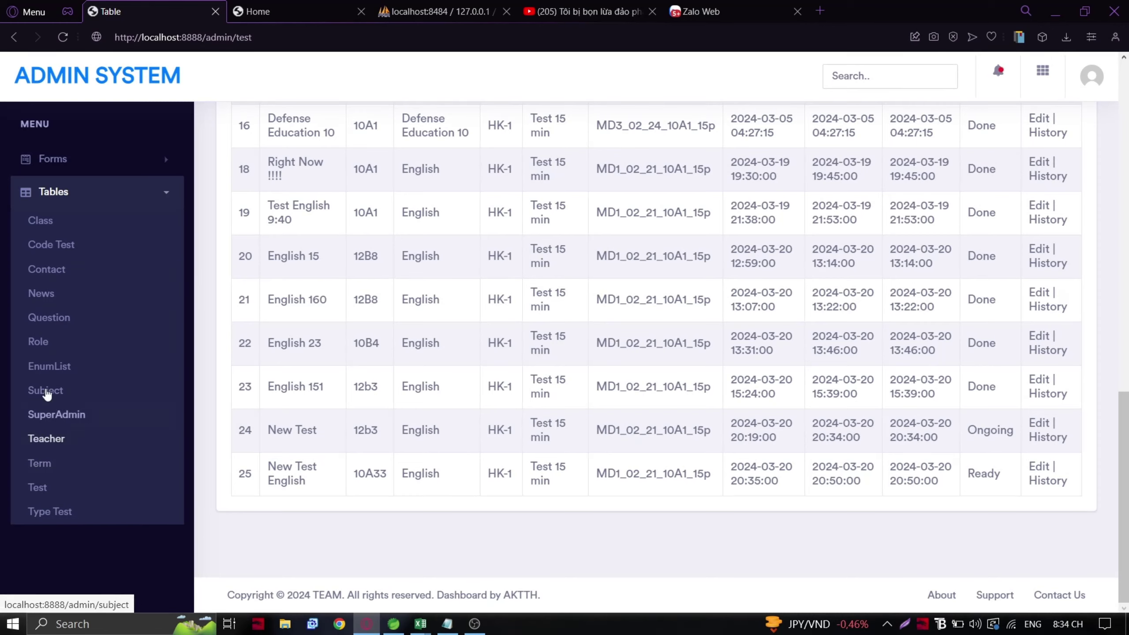
{"action": "left_click", "coordinate": [40, 221]}
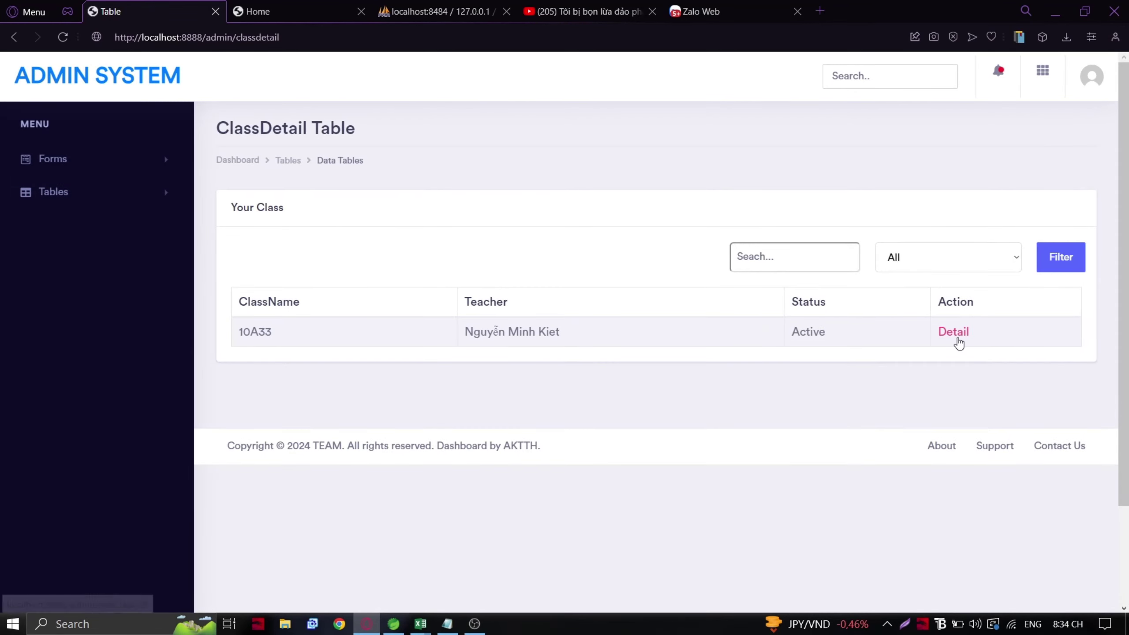
{"action": "left_click", "coordinate": [954, 332]}
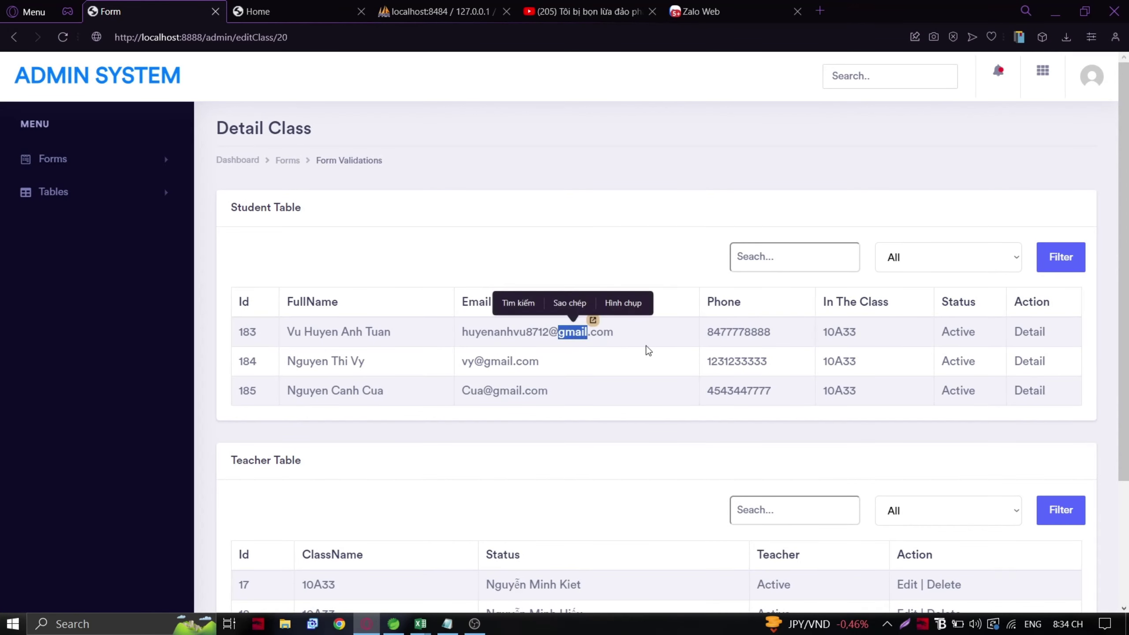
Select the first student's full email and switch to the Learner site.
{"action": "left_click", "coordinate": [653, 327]}
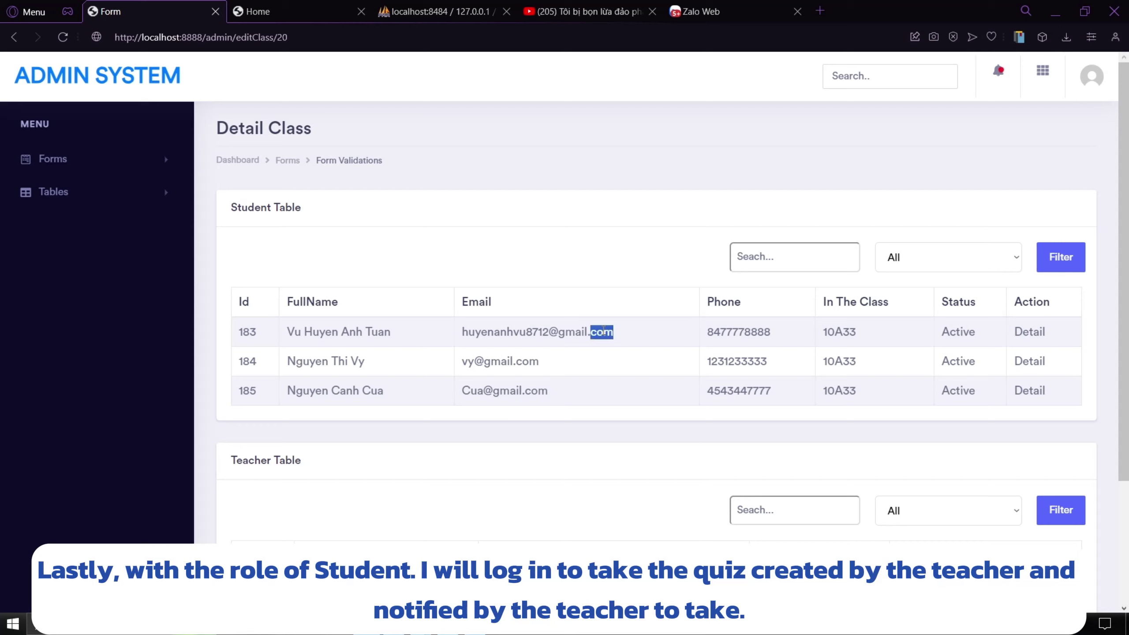
{"action": "left_click_drag", "start_coordinate": [461, 331], "coordinate": [642, 337]}
{"action": "key", "text": "ctrl+c"}
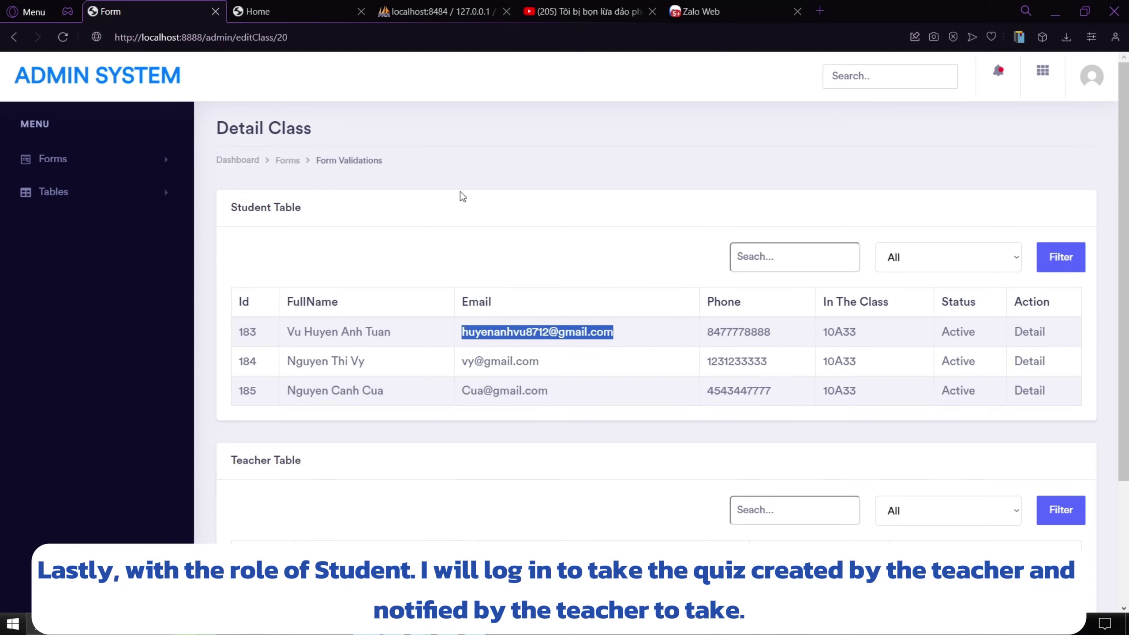
{"action": "left_click", "coordinate": [288, 10]}
Log in for the first time with the pasted student email, trimming leading spaces.
{"action": "left_click", "coordinate": [953, 78]}
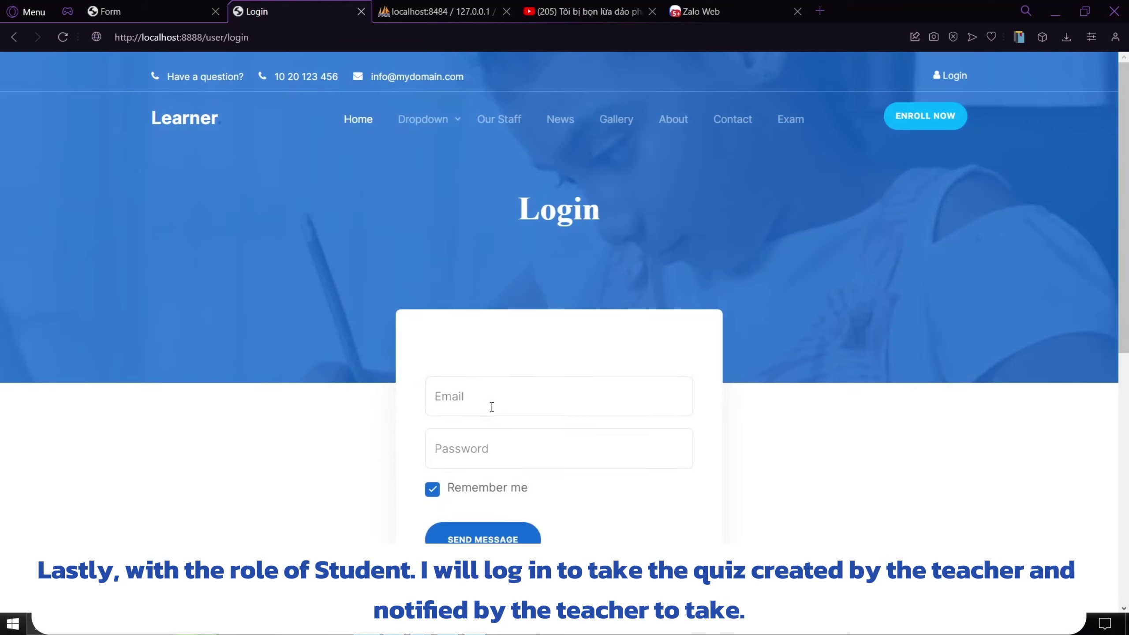
{"action": "left_click", "coordinate": [492, 407]}
{"action": "key", "text": "ctrl+v"}
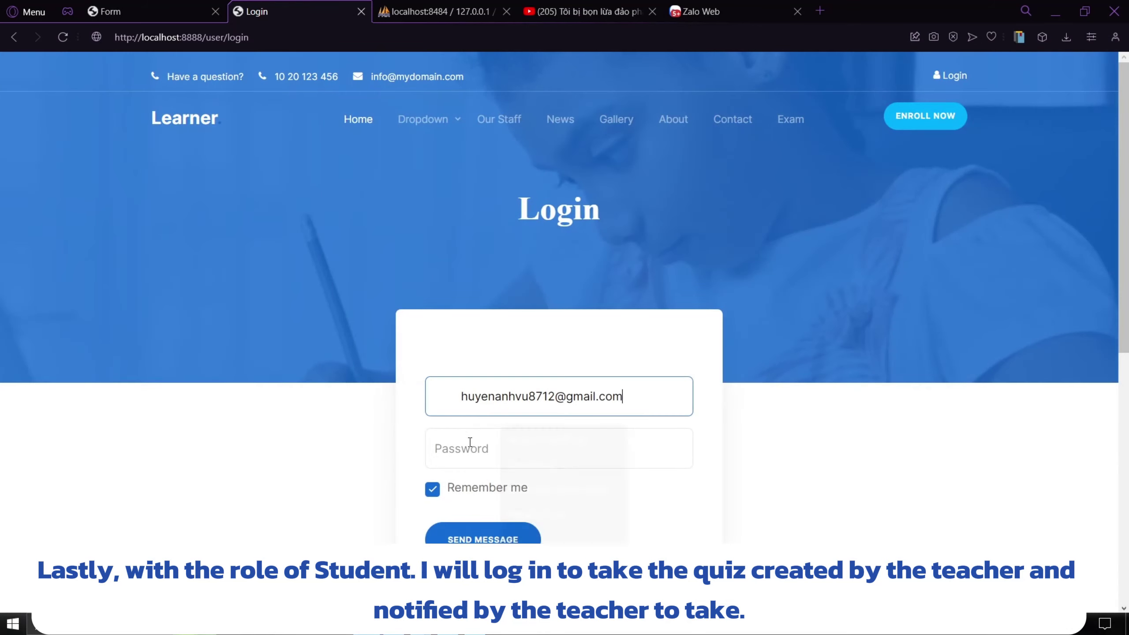
{"action": "left_click", "coordinate": [462, 396]}
{"action": "key", "text": "BackSpace"}
{"action": "key", "text": "BackSpace"}
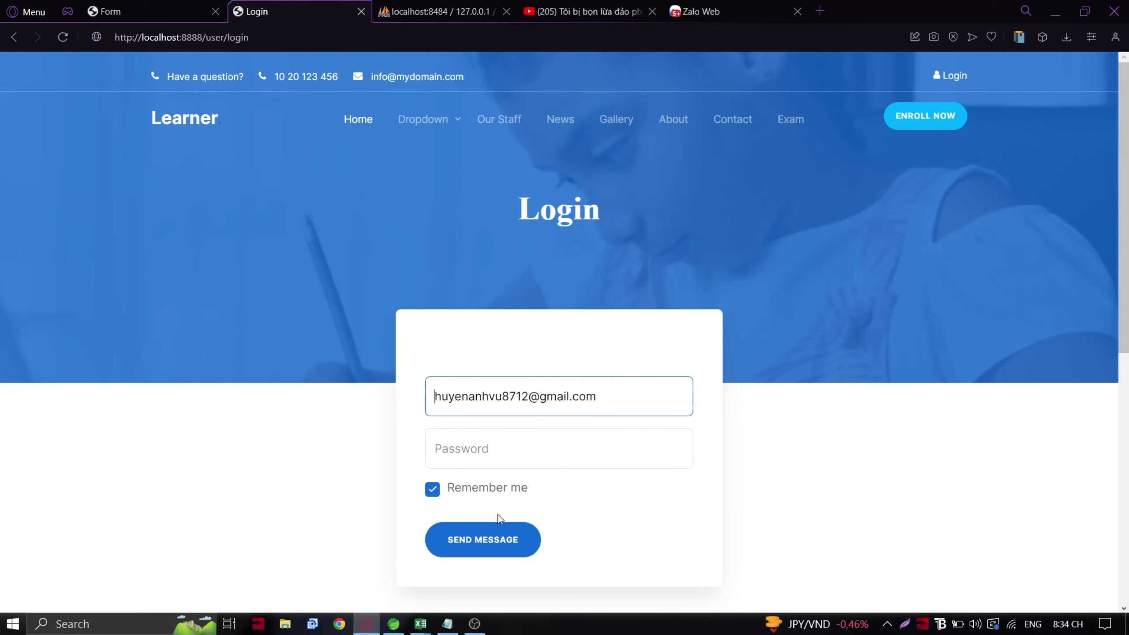
{"action": "left_click", "coordinate": [484, 539]}
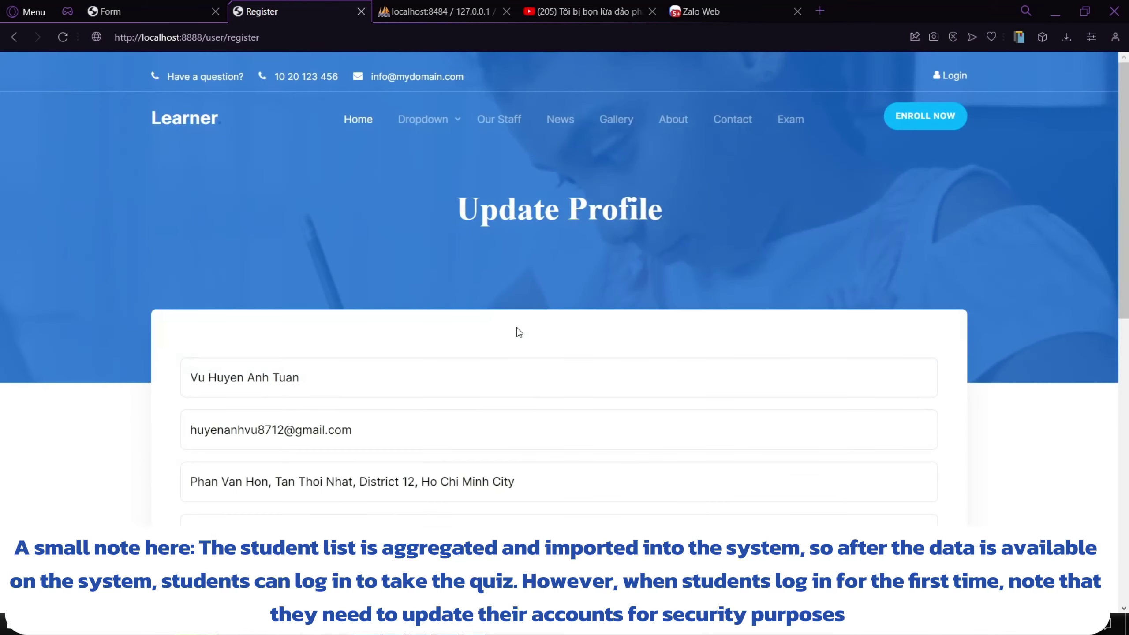
{"action": "scroll", "coordinate": [517, 328], "scroll_direction": "down", "scroll_amount": 3}
Enter and confirm a new password, then submit the profile update.
{"action": "left_click", "coordinate": [501, 307]}
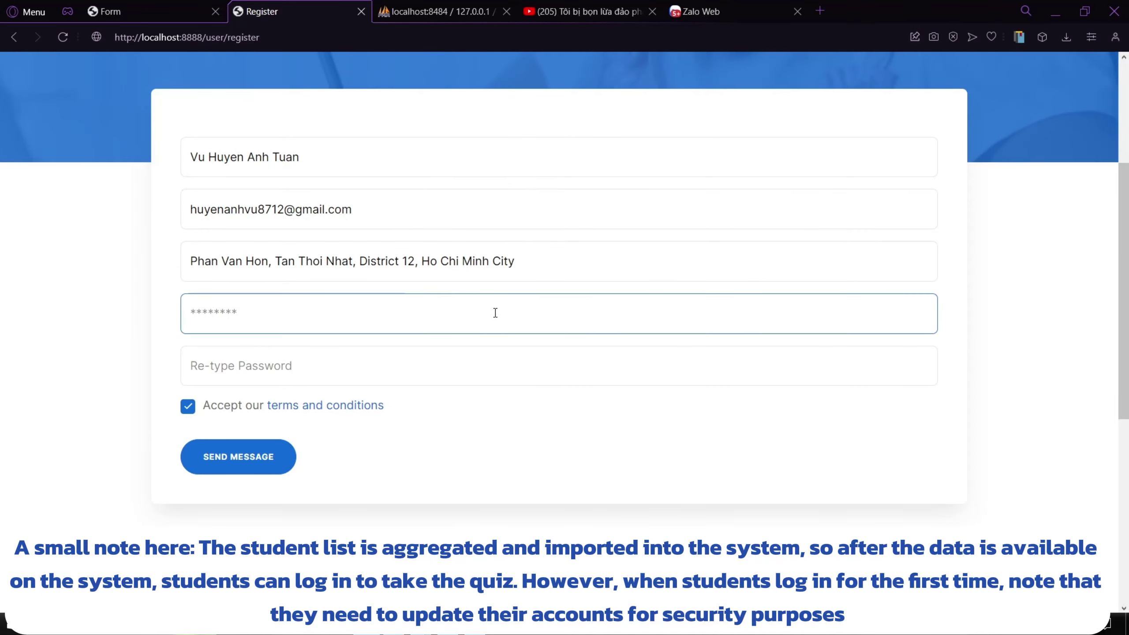
{"action": "left_click", "coordinate": [312, 365]}
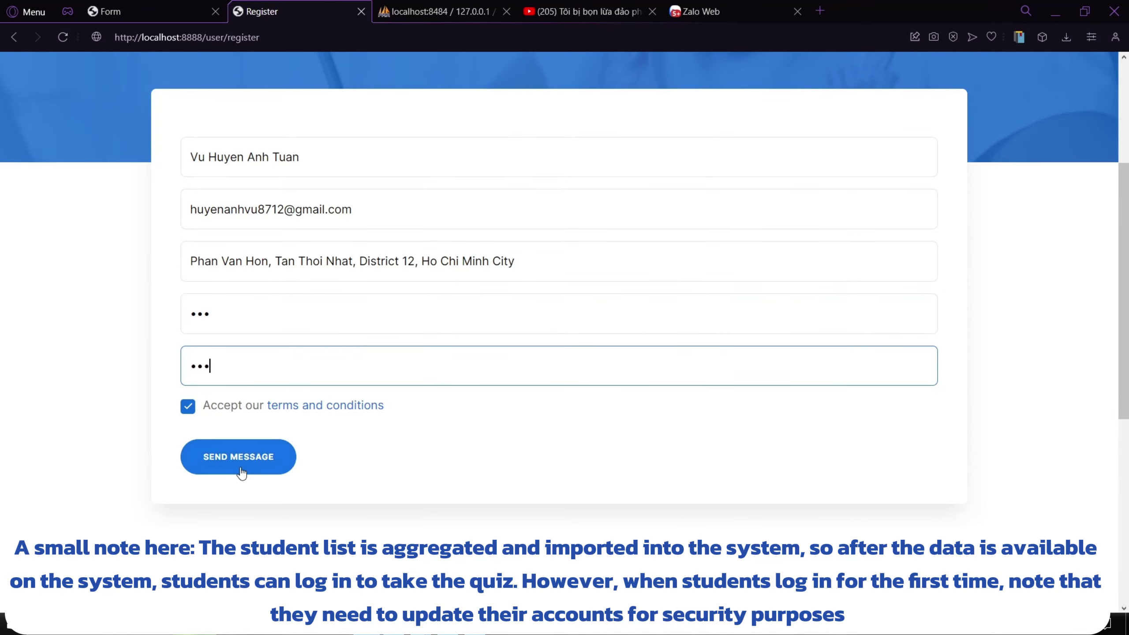
{"action": "left_click", "coordinate": [238, 456]}
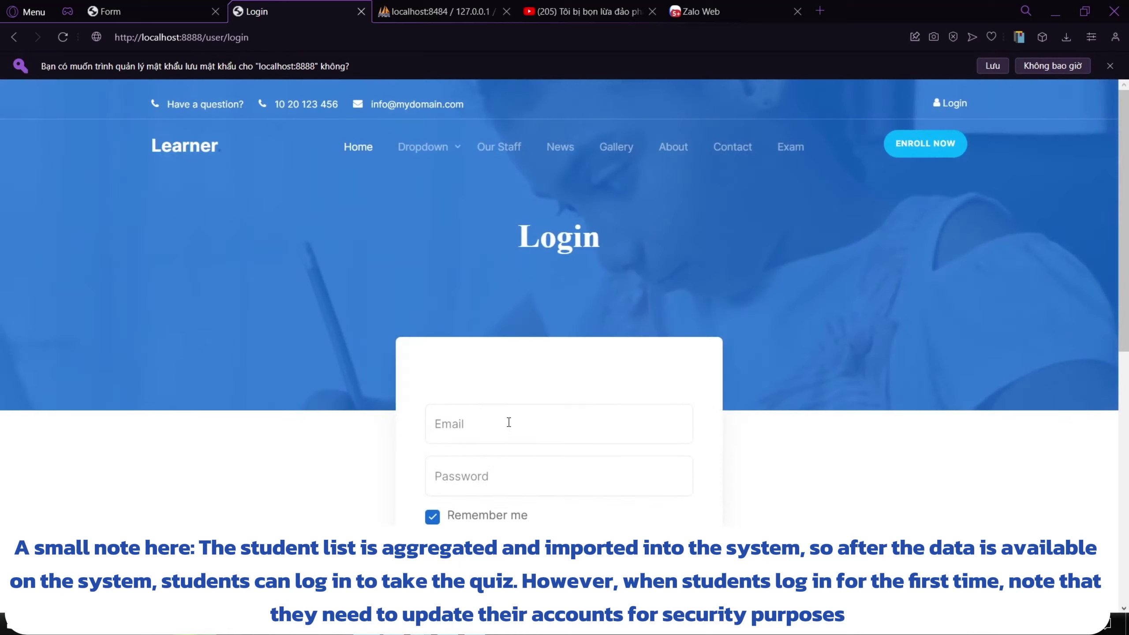
Log back in with the student email and the new password.
{"action": "left_click", "coordinate": [509, 424]}
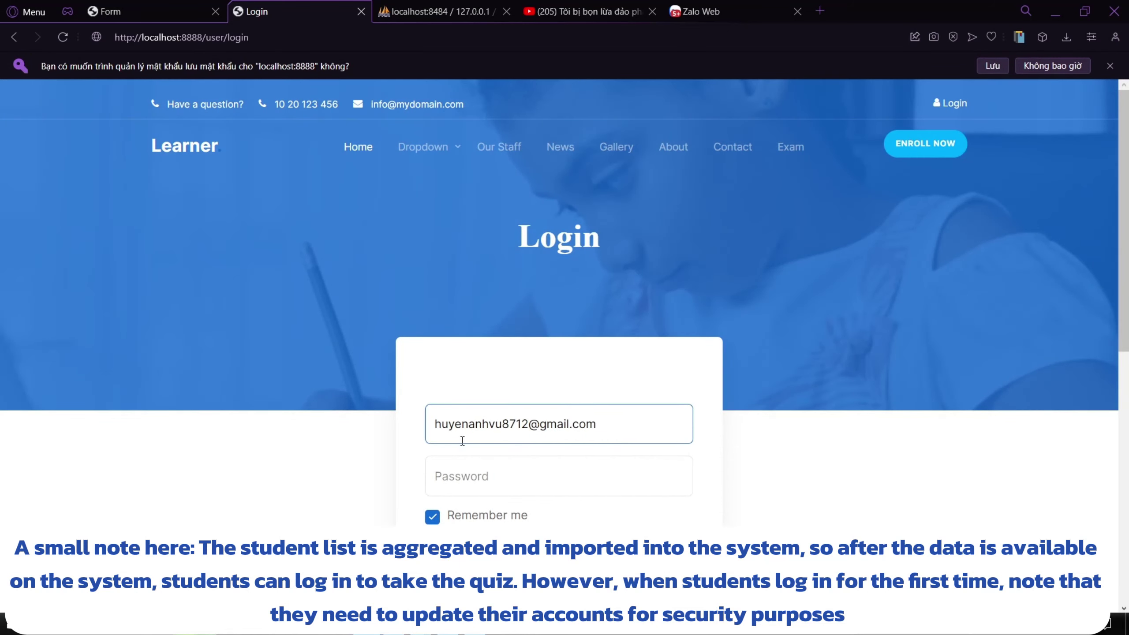
{"action": "left_click", "coordinate": [463, 471]}
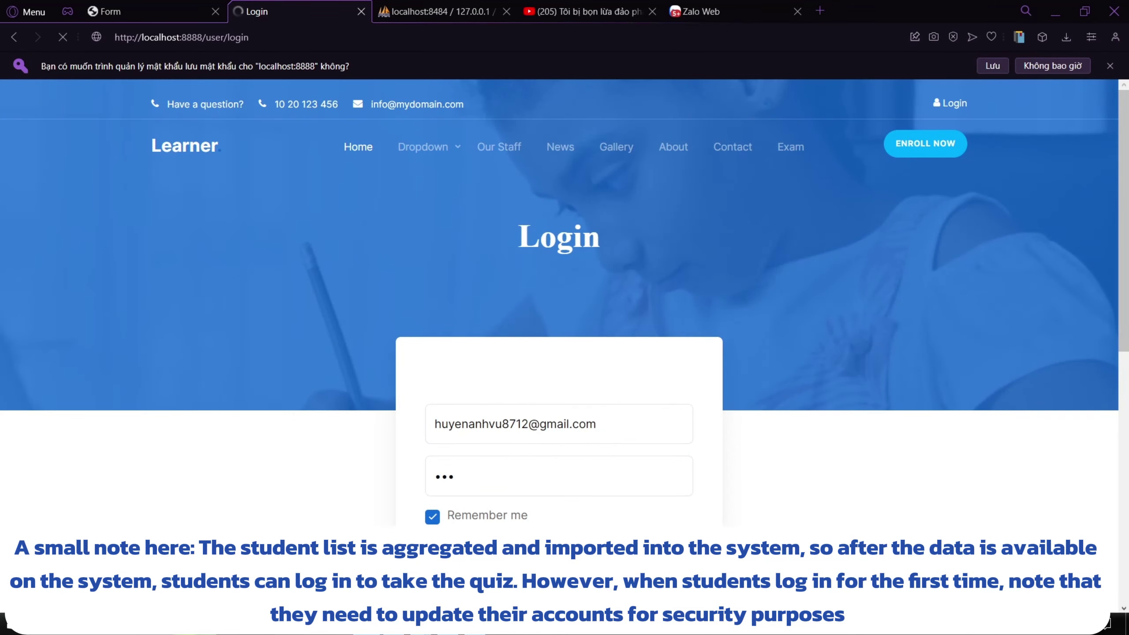
{"action": "key", "text": "Return"}
{"action": "scroll", "coordinate": [494, 340], "scroll_direction": "down", "scroll_amount": 5}
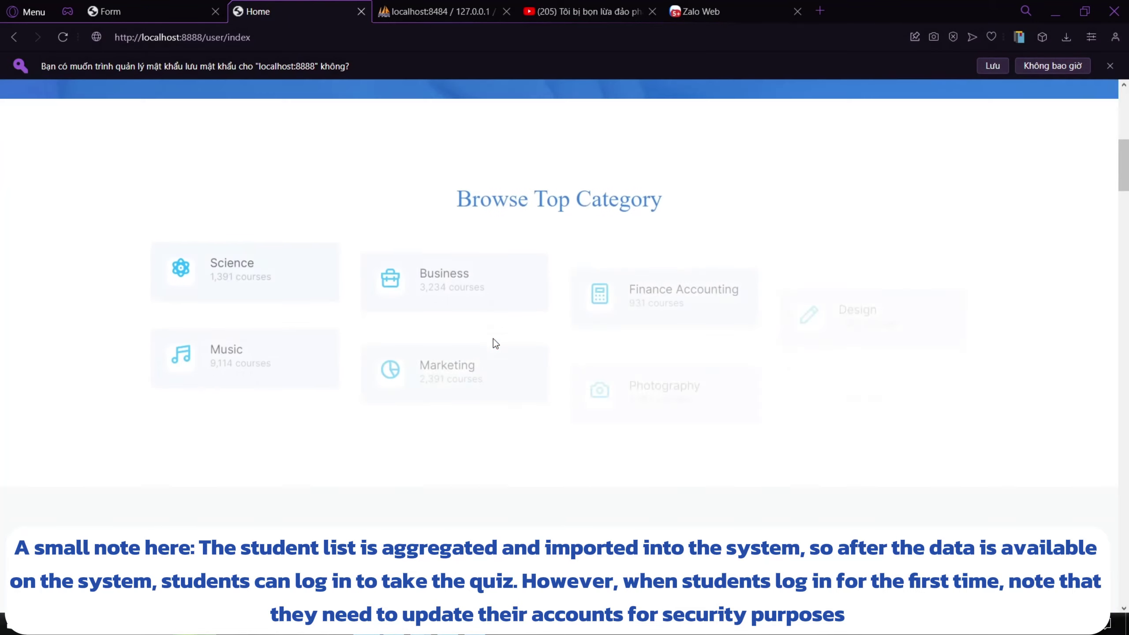
{"action": "scroll", "coordinate": [493, 339], "scroll_direction": "up", "scroll_amount": 5}
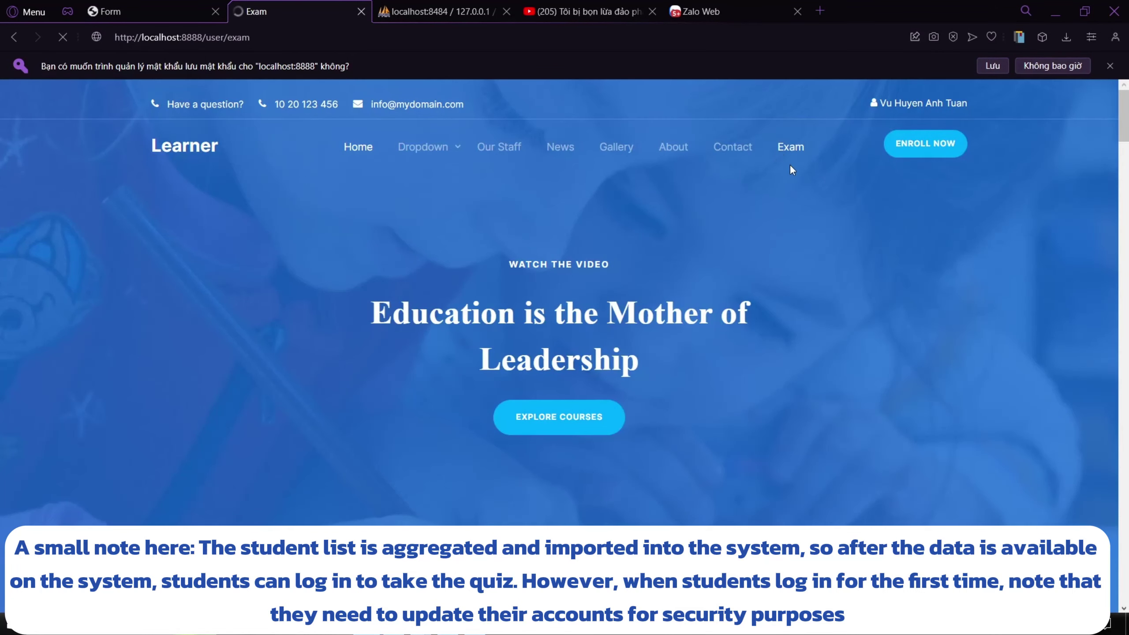
{"action": "scroll", "coordinate": [305, 369], "scroll_direction": "down", "scroll_amount": 5}
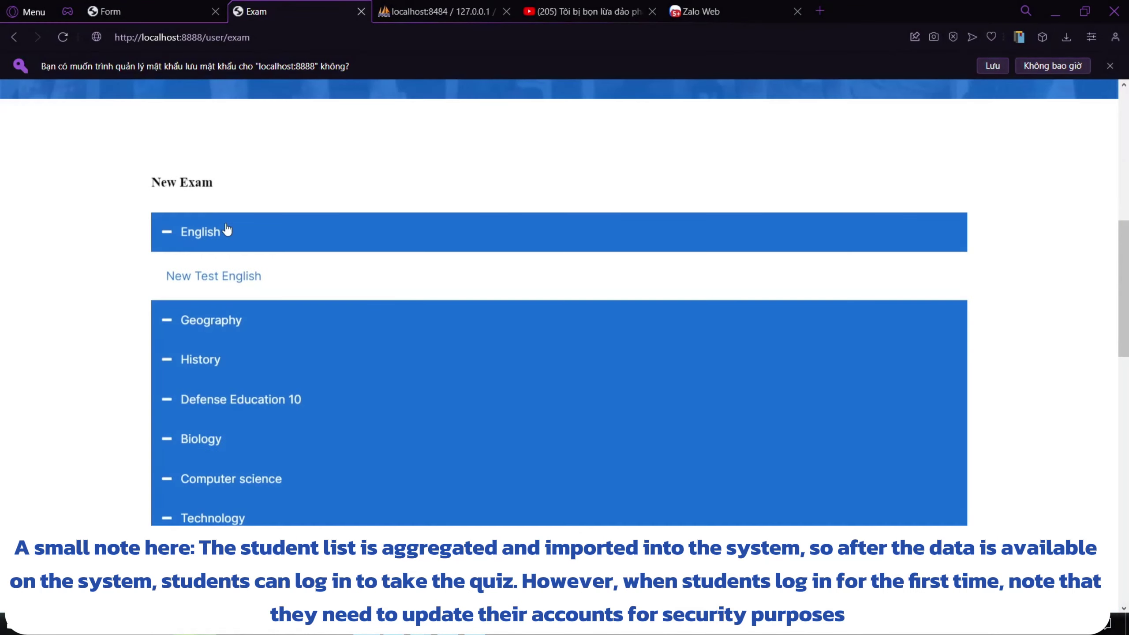
{"action": "scroll", "coordinate": [227, 231], "scroll_direction": "down", "scroll_amount": 5}
{"action": "scroll", "coordinate": [203, 309], "scroll_direction": "down", "scroll_amount": 2}
{"action": "scroll", "coordinate": [218, 371], "scroll_direction": "up", "scroll_amount": 2}
{"action": "scroll", "coordinate": [219, 372], "scroll_direction": "up", "scroll_amount": 8}
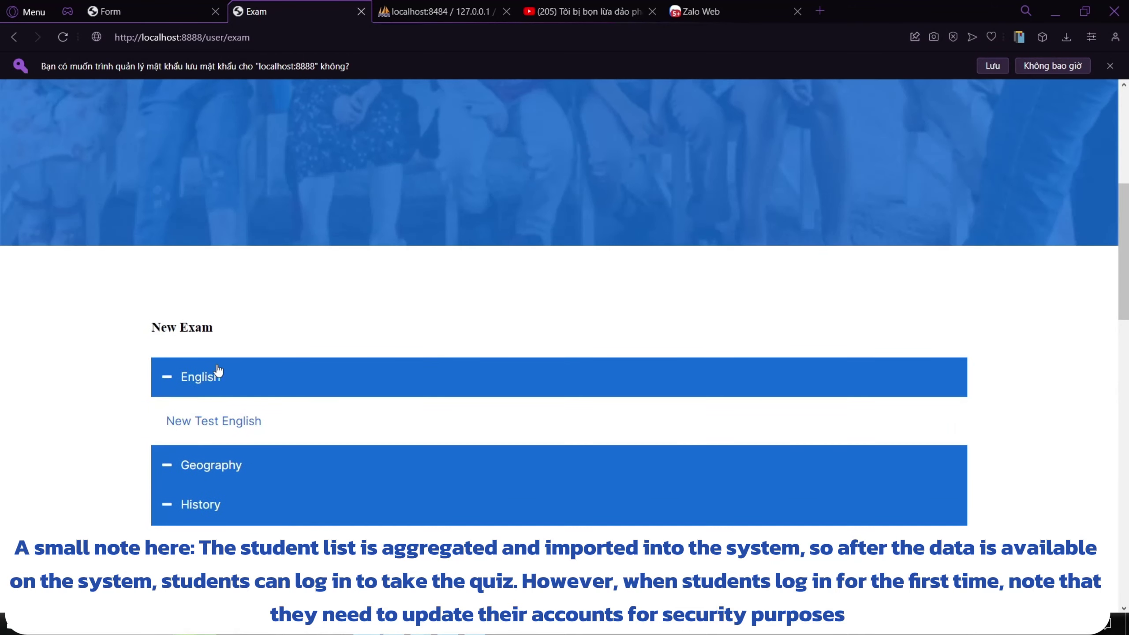
Check New Test English's start time against the current clock, then start the quiz.
{"action": "left_click", "coordinate": [204, 420]}
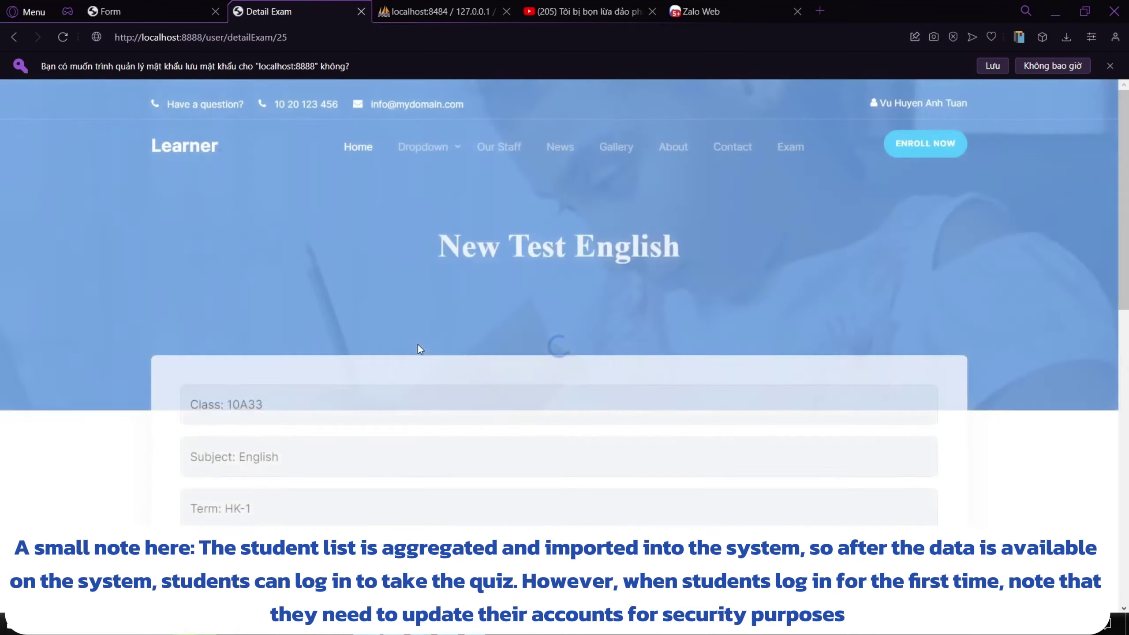
{"action": "scroll", "coordinate": [419, 344], "scroll_direction": "down", "scroll_amount": 5}
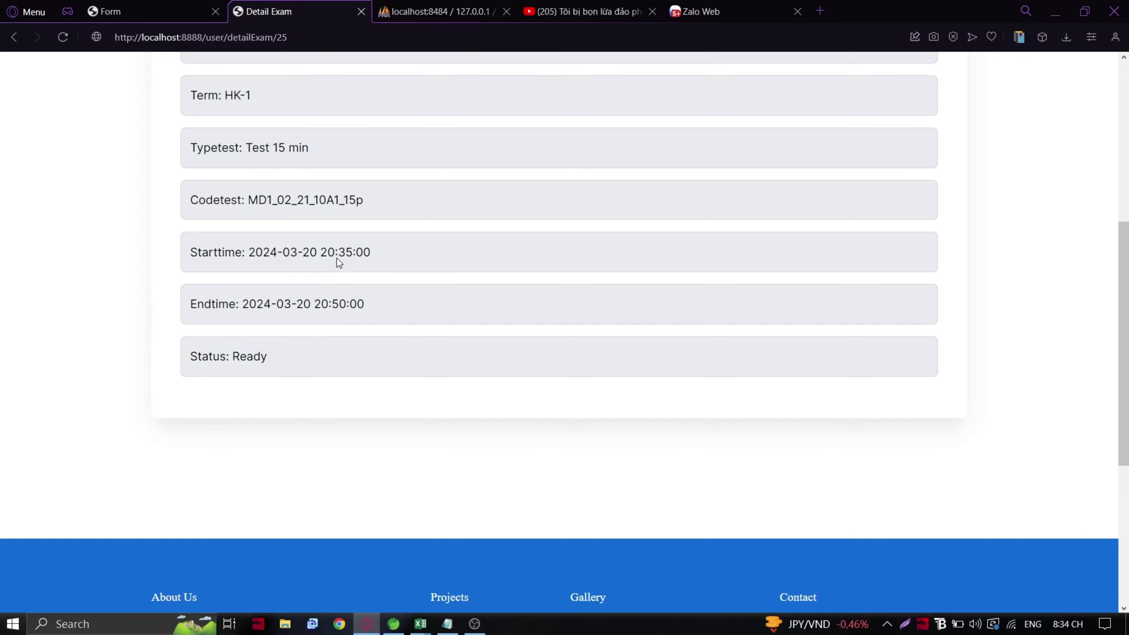
{"action": "double_click", "coordinate": [337, 258]}
{"action": "left_click", "coordinate": [481, 291]}
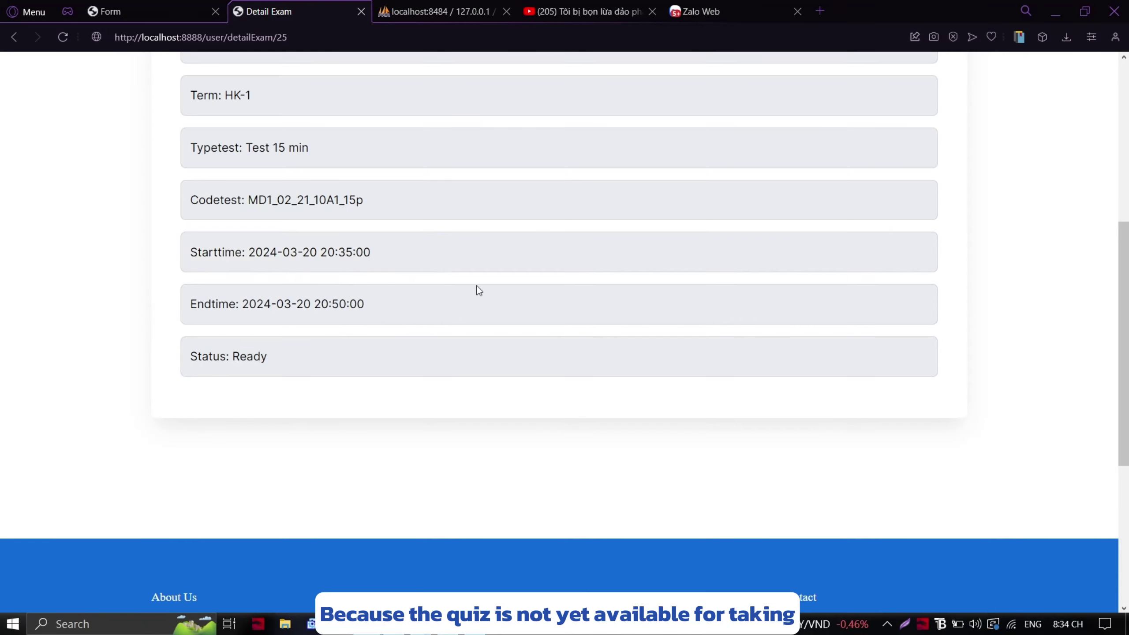
{"action": "left_click", "coordinate": [1069, 625]}
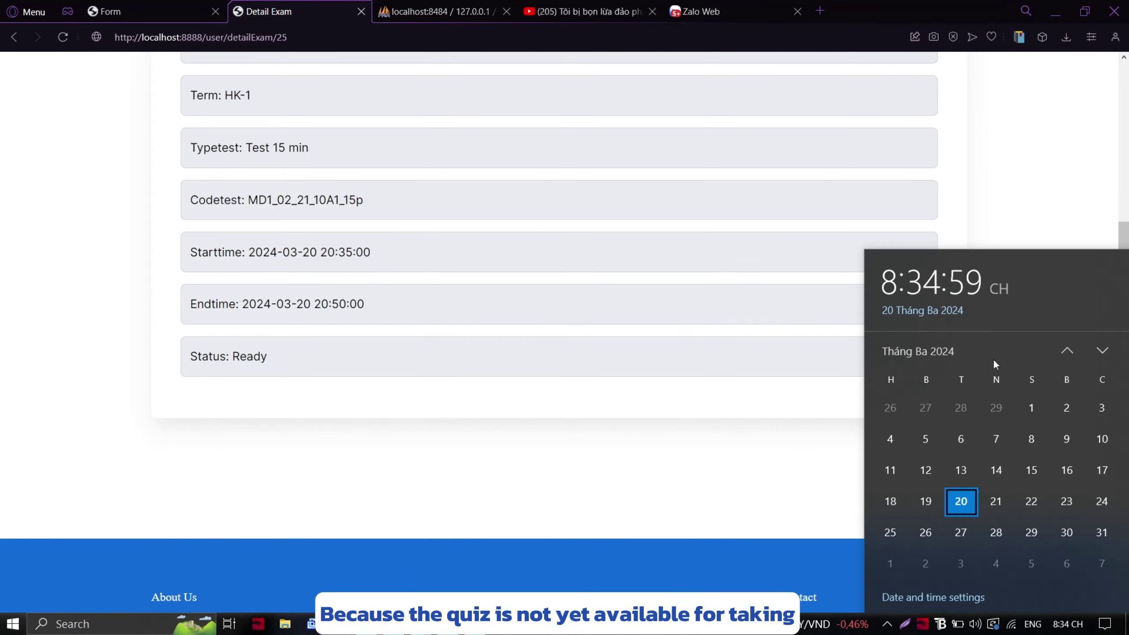
{"action": "left_click", "coordinate": [324, 216]}
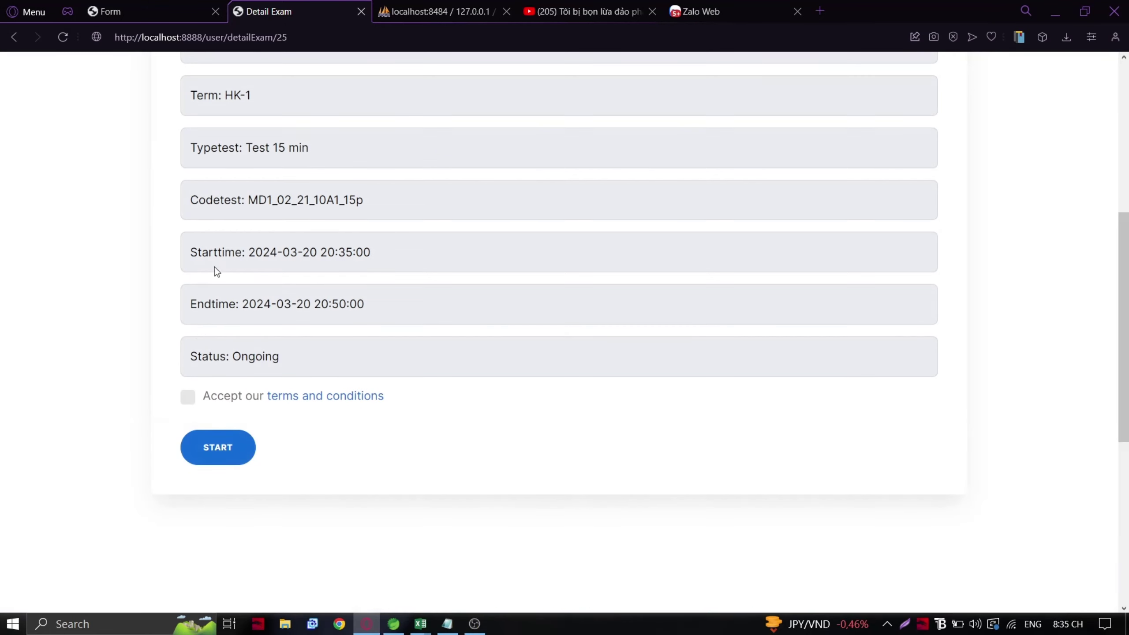
{"action": "left_click", "coordinate": [218, 446]}
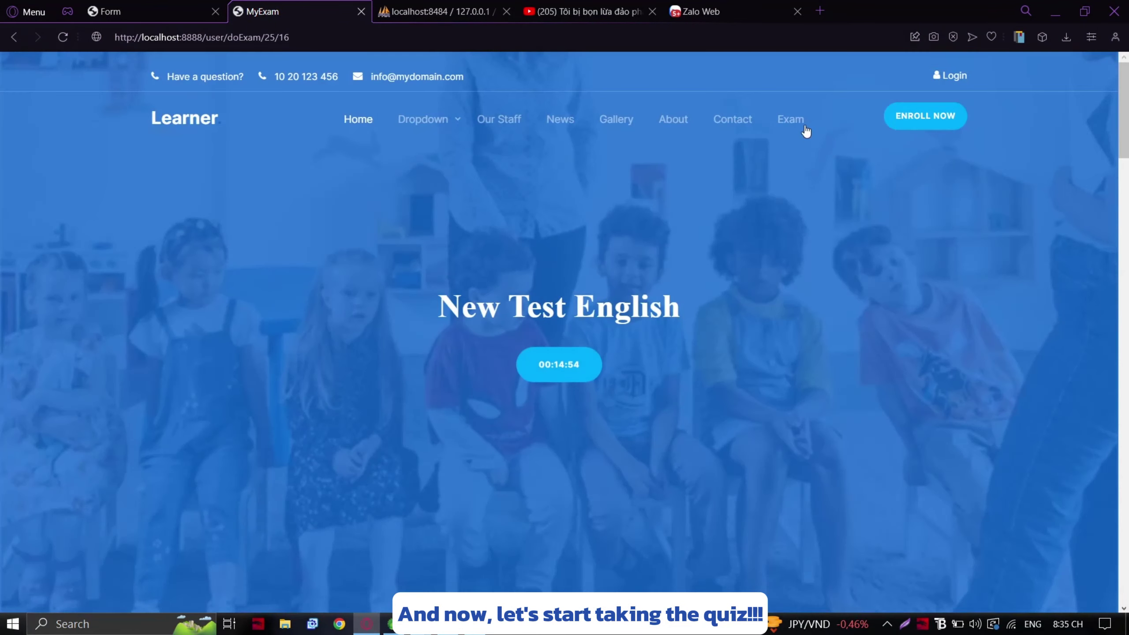
Reopen New Test English and answer questions 2–4: strengthen, to share, Organizational Skill.
{"action": "left_click", "coordinate": [791, 119]}
{"action": "scroll", "coordinate": [309, 357], "scroll_direction": "down", "scroll_amount": 5}
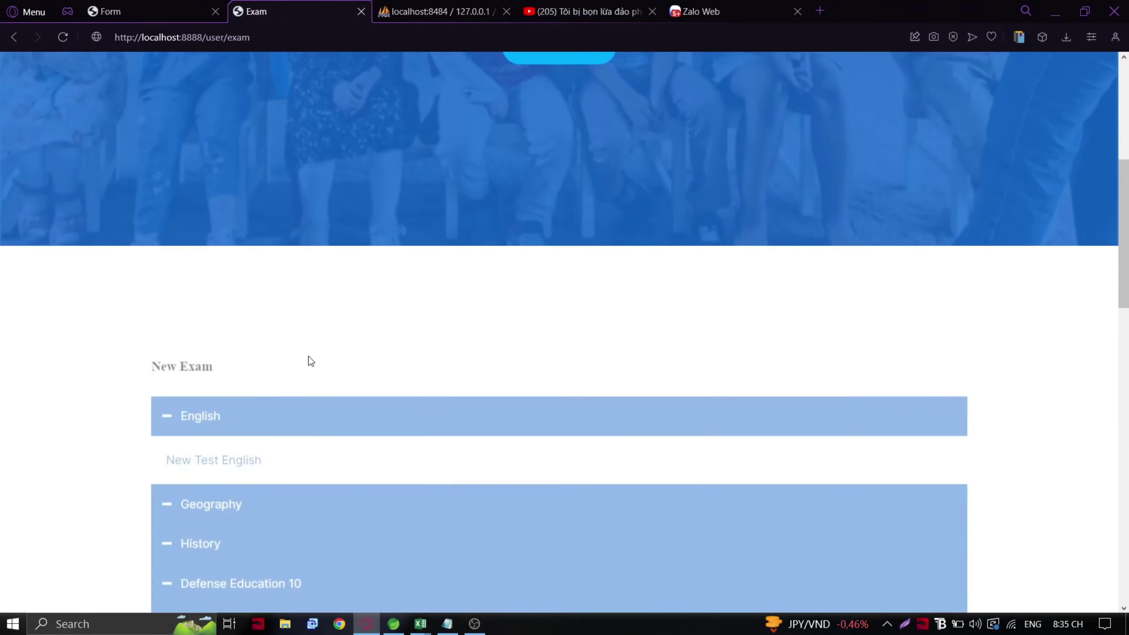
{"action": "scroll", "coordinate": [309, 356], "scroll_direction": "down", "scroll_amount": 3}
{"action": "scroll", "coordinate": [224, 188], "scroll_direction": "up", "scroll_amount": 2}
{"action": "left_click", "coordinate": [224, 201]}
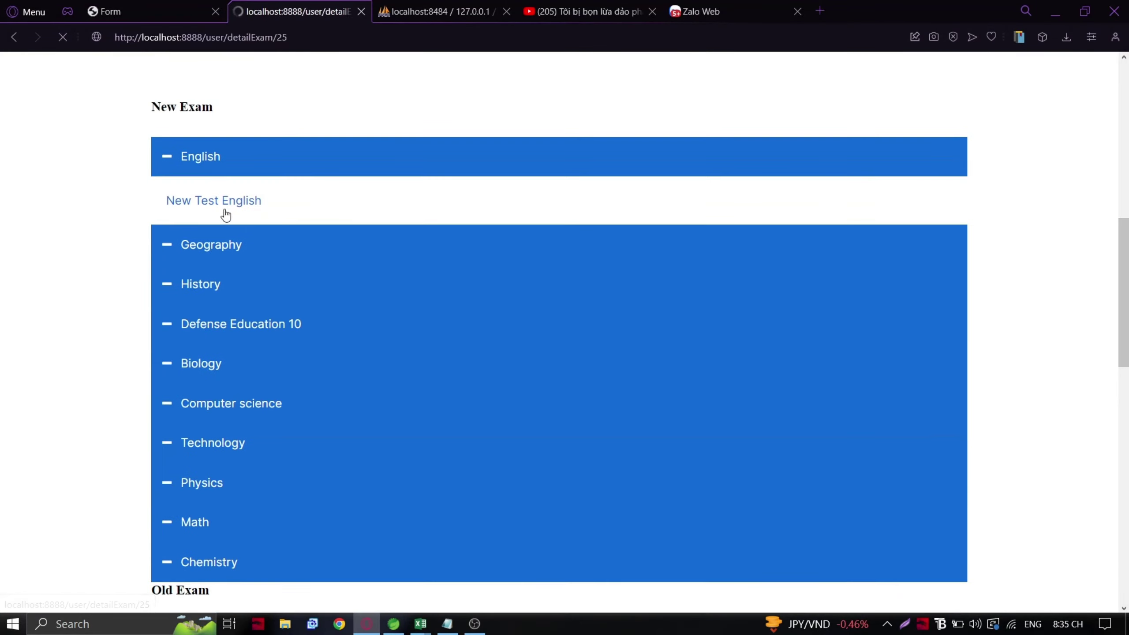
{"action": "scroll", "coordinate": [239, 354], "scroll_direction": "down", "scroll_amount": 4}
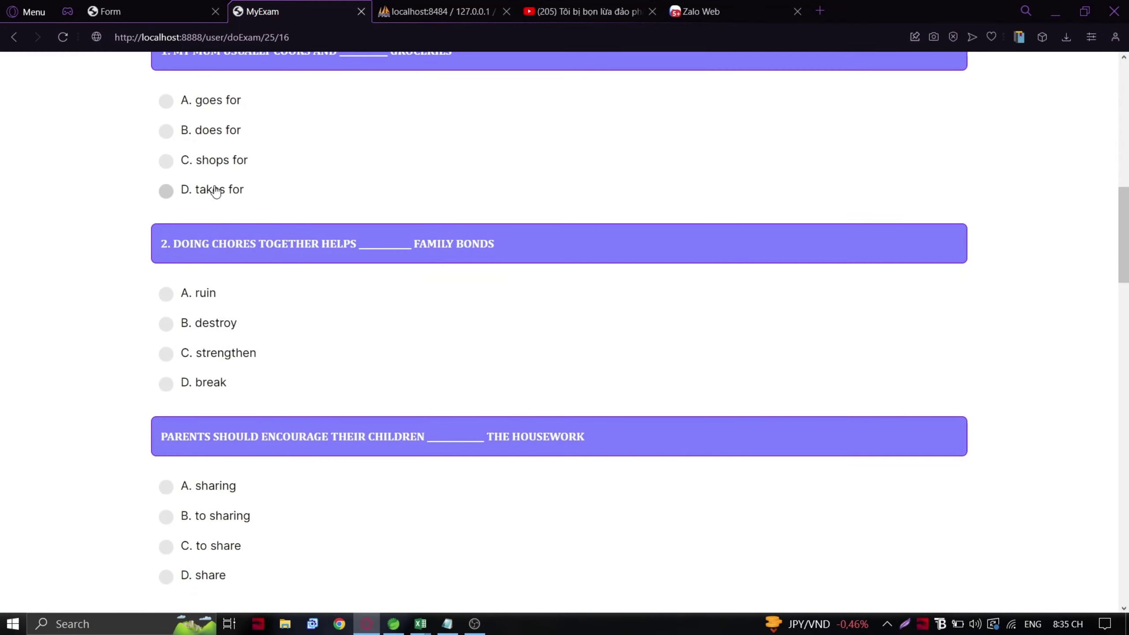
{"action": "left_click", "coordinate": [185, 352]}
{"action": "scroll", "coordinate": [186, 352], "scroll_direction": "down", "scroll_amount": 2}
{"action": "scroll", "coordinate": [187, 327], "scroll_direction": "down", "scroll_amount": 2}
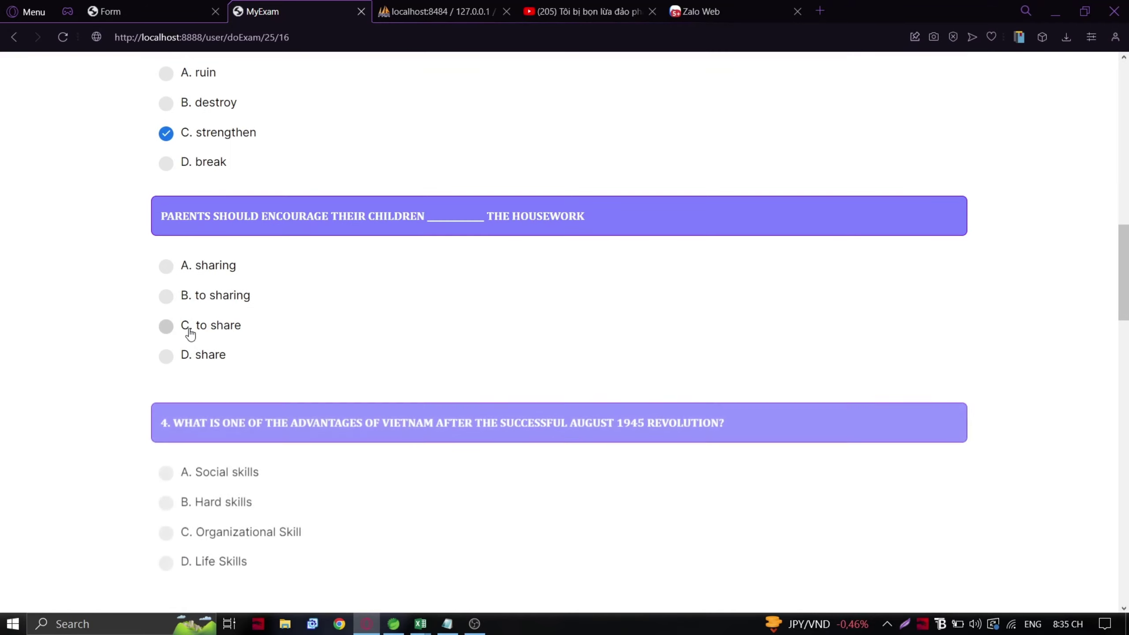
{"action": "left_click", "coordinate": [187, 328]}
{"action": "scroll", "coordinate": [196, 263], "scroll_direction": "down", "scroll_amount": 4}
{"action": "left_click", "coordinate": [196, 225]}
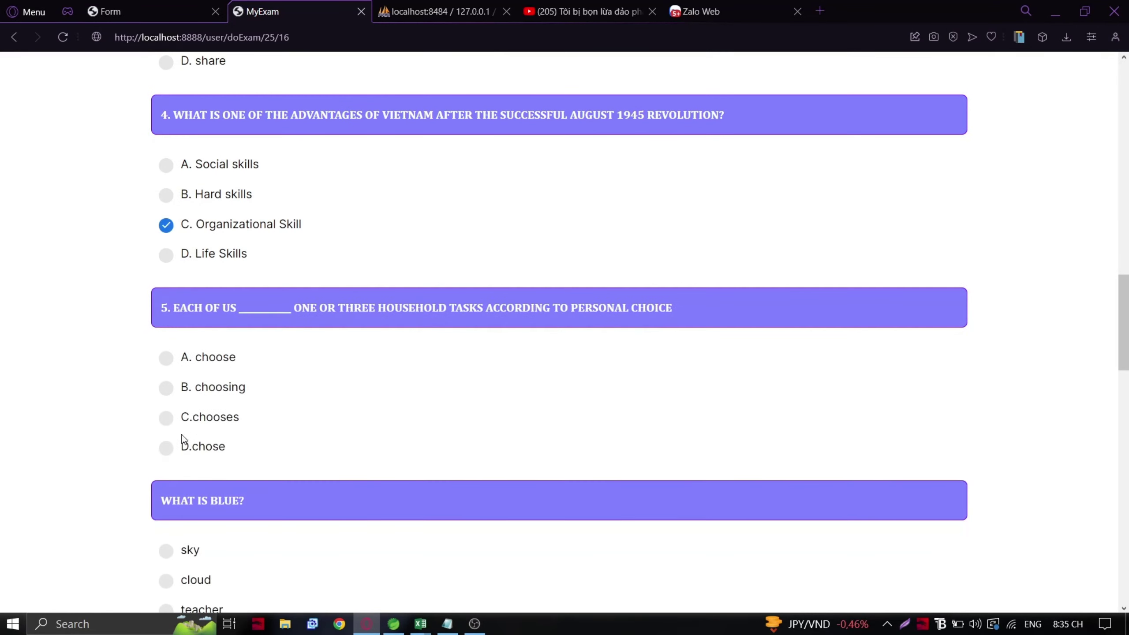
{"action": "scroll", "coordinate": [180, 429], "scroll_direction": "down", "scroll_amount": 3}
{"action": "scroll", "coordinate": [186, 402], "scroll_direction": "down", "scroll_amount": 2}
Answer WHAT IS BLUE (teacher) and the three history questions, then submit.
{"action": "left_click", "coordinate": [186, 388]}
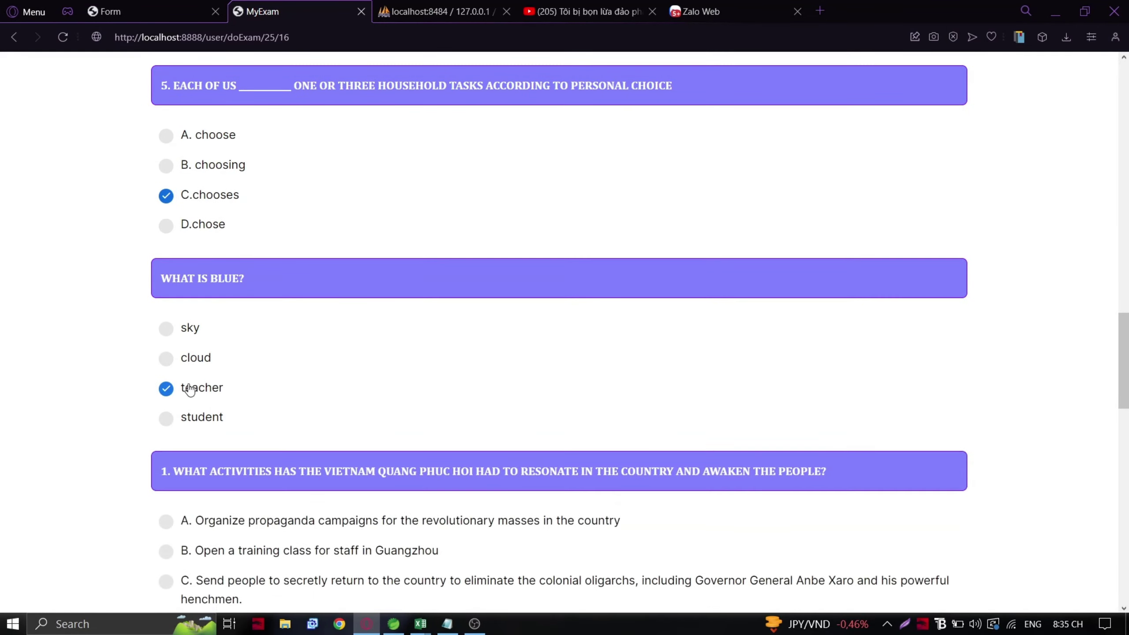
{"action": "scroll", "coordinate": [191, 388], "scroll_direction": "down", "scroll_amount": 3}
{"action": "left_click", "coordinate": [166, 363]}
{"action": "scroll", "coordinate": [186, 371], "scroll_direction": "down", "scroll_amount": 3}
{"action": "left_click", "coordinate": [166, 353]}
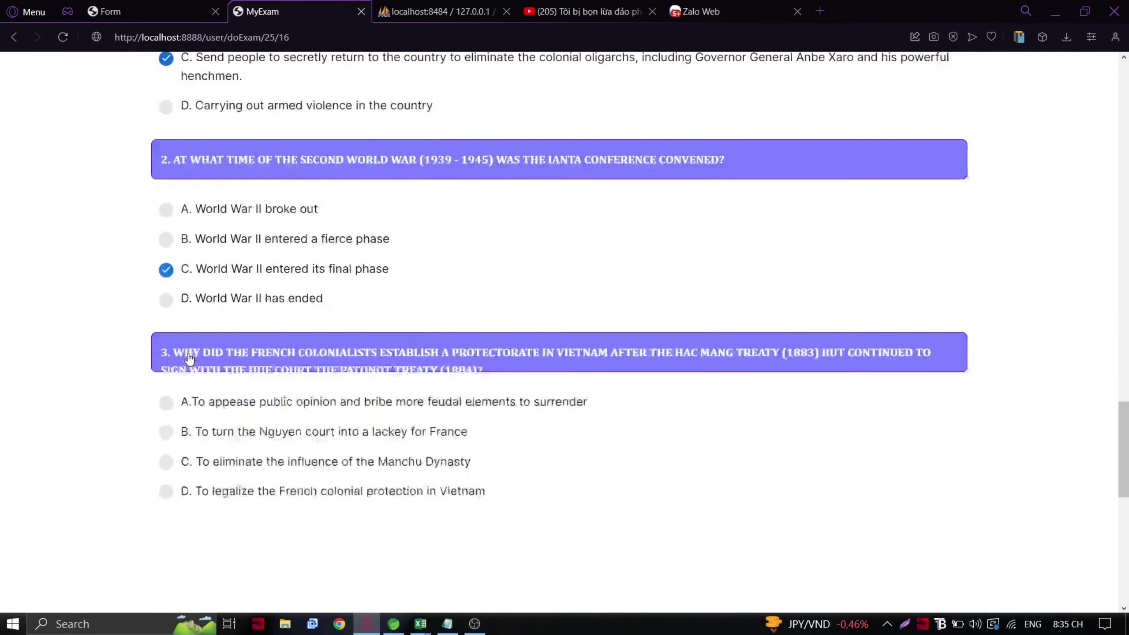
{"action": "scroll", "coordinate": [187, 353], "scroll_direction": "down", "scroll_amount": 4}
{"action": "left_click", "coordinate": [185, 328]}
{"action": "scroll", "coordinate": [186, 352], "scroll_direction": "down", "scroll_amount": 3}
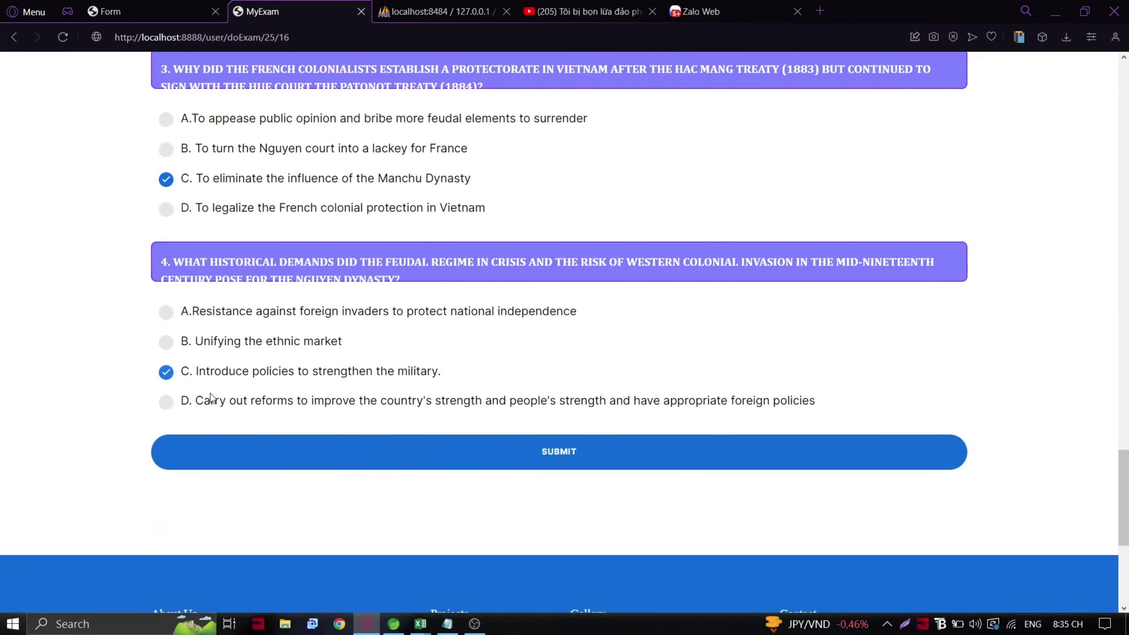
{"action": "left_click", "coordinate": [461, 451]}
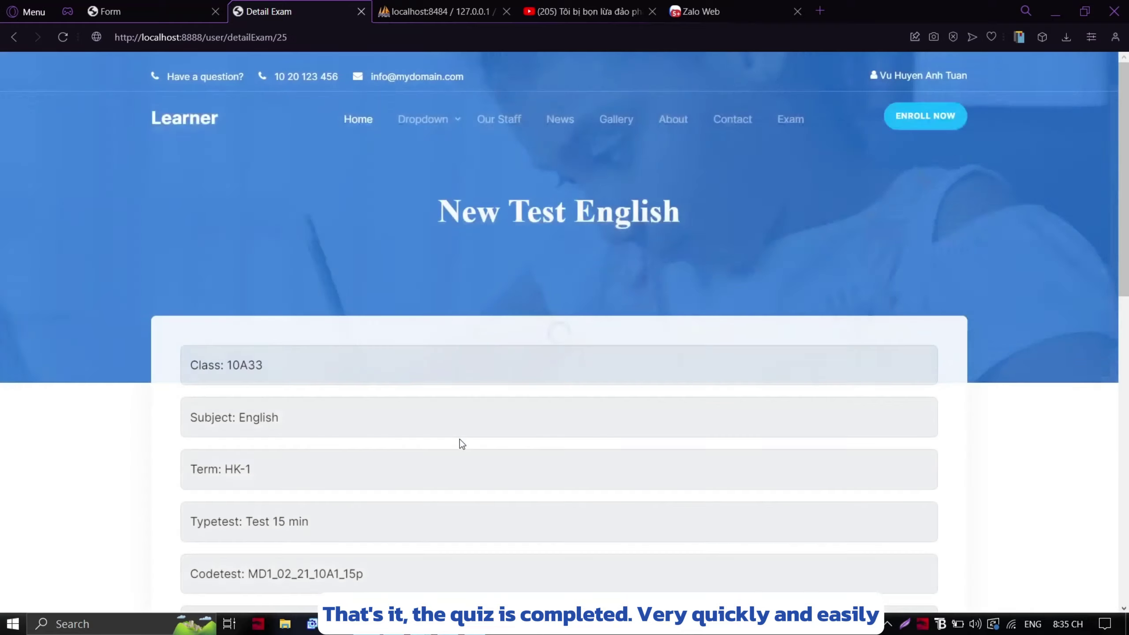
{"action": "scroll", "coordinate": [460, 444], "scroll_direction": "down", "scroll_amount": 5}
Highlight the achieved score of 7, then open History Exam from the Exam page.
{"action": "left_click_drag", "start_coordinate": [206, 411], "coordinate": [313, 406]}
{"action": "scroll", "coordinate": [618, 389], "scroll_direction": "up", "scroll_amount": 8}
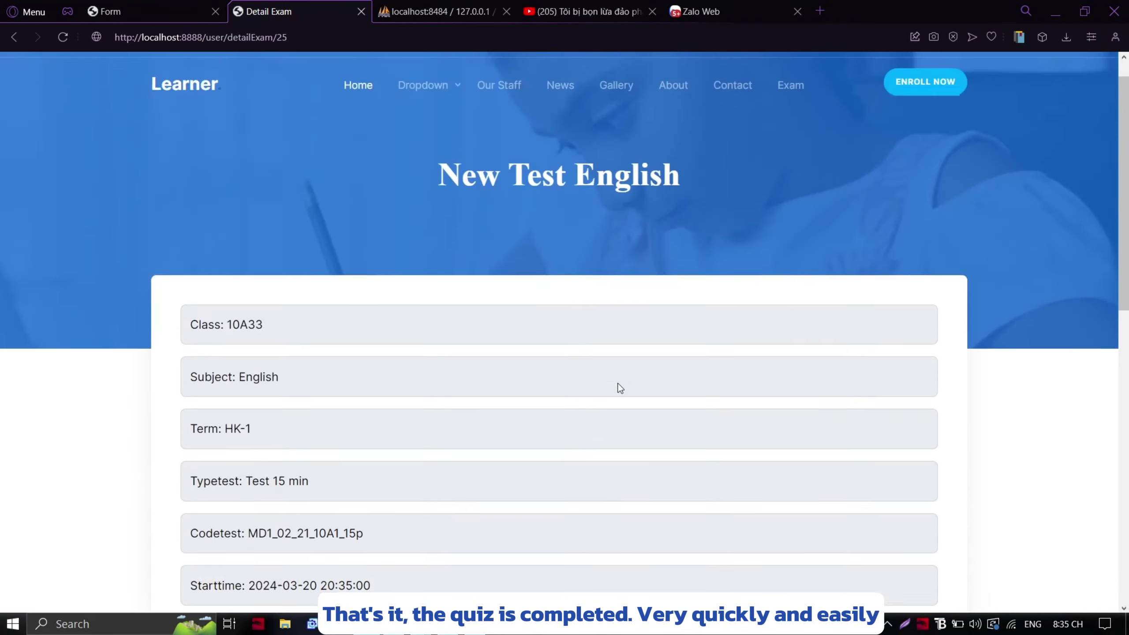
{"action": "left_click", "coordinate": [790, 119]}
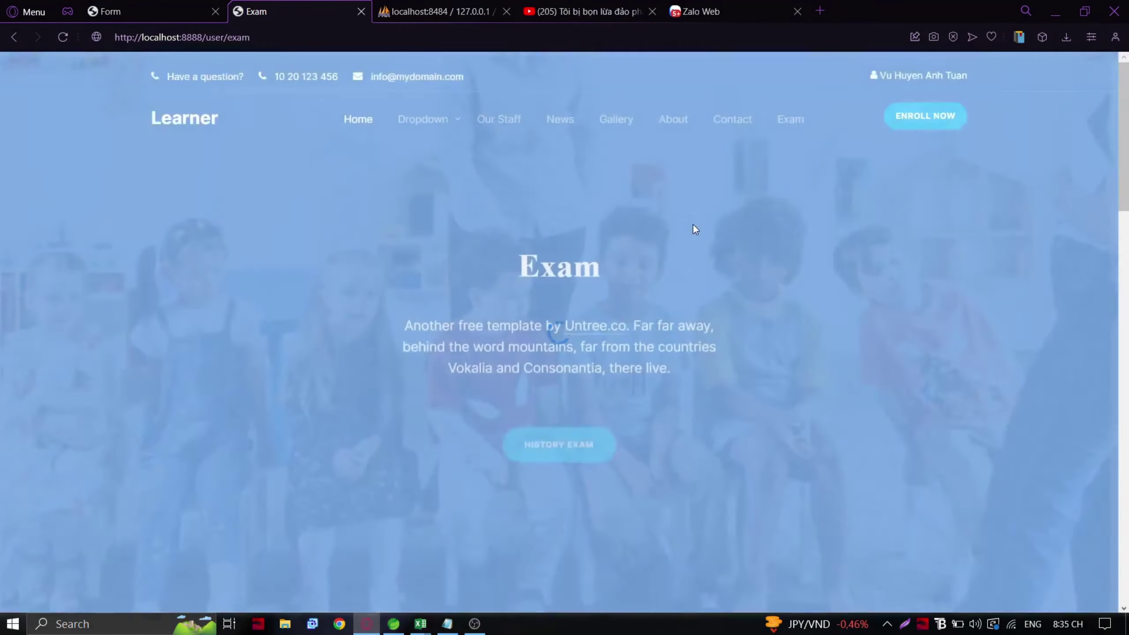
{"action": "scroll", "coordinate": [693, 224], "scroll_direction": "down", "scroll_amount": 3}
{"action": "left_click", "coordinate": [568, 128]}
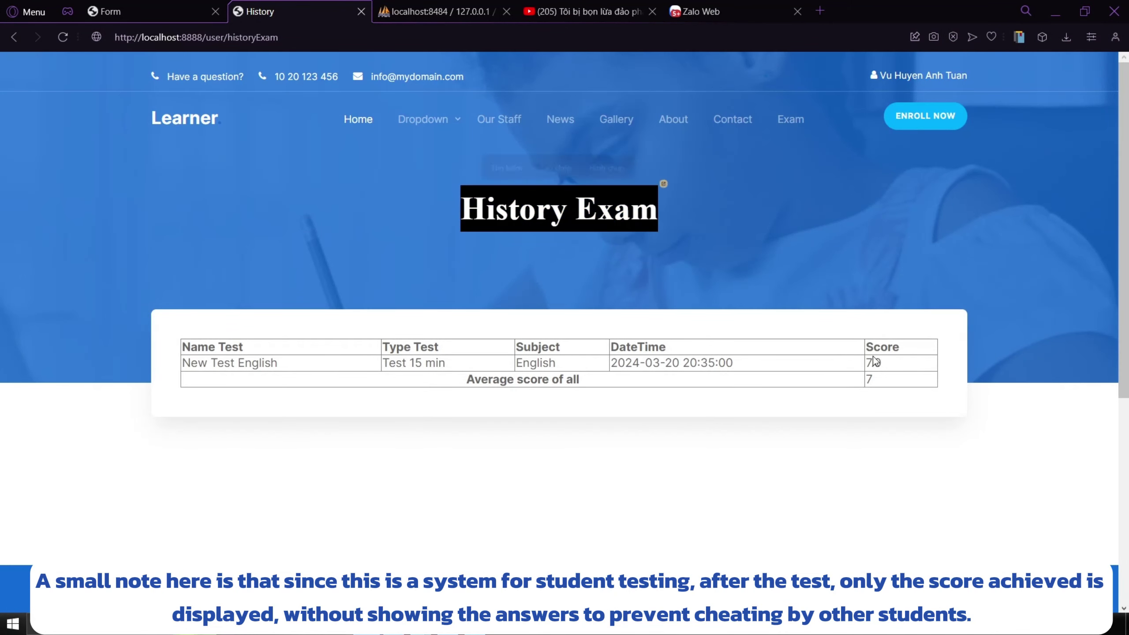
Reload the admin page and sign in with the teacher's pasted email and password.
{"action": "left_click", "coordinate": [111, 12]}
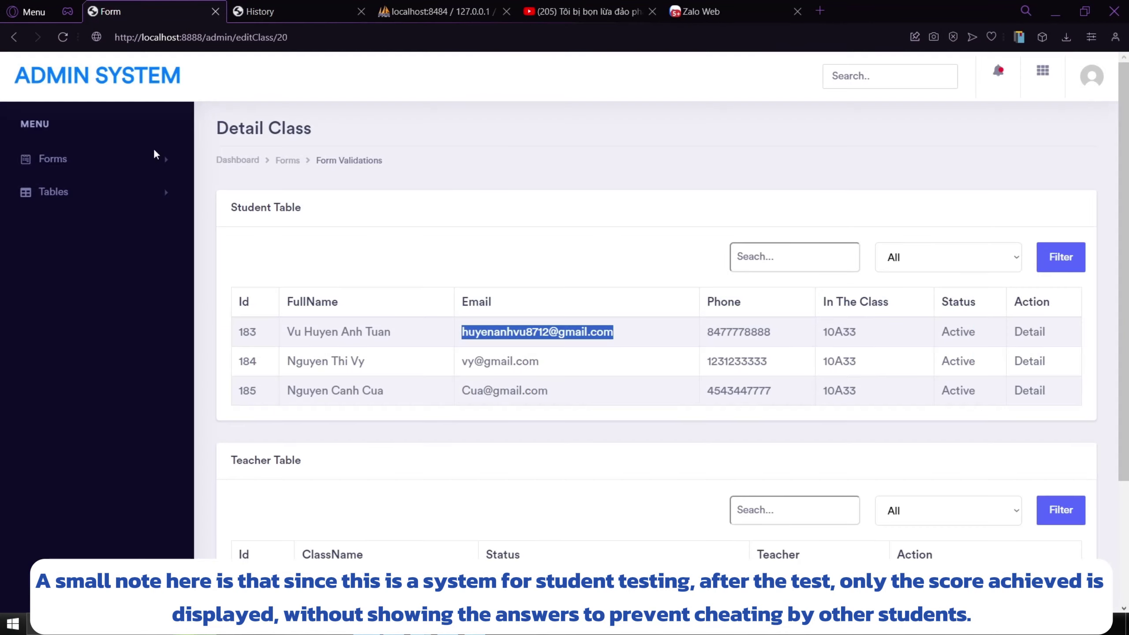
{"action": "left_click", "coordinate": [62, 37]}
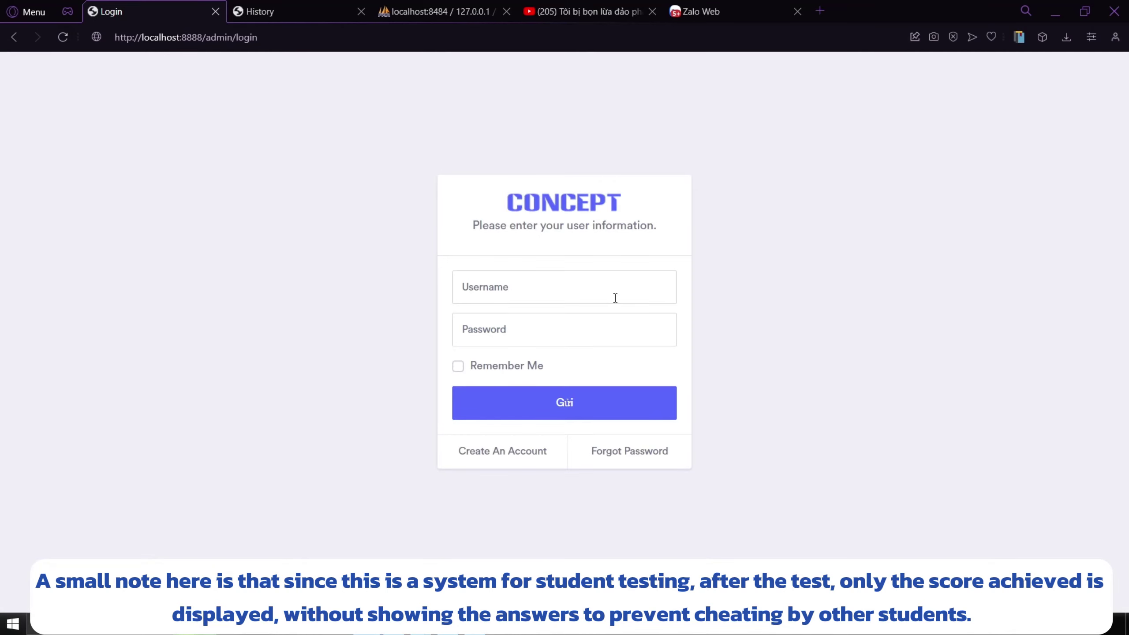
{"action": "left_click", "coordinate": [611, 284]}
{"action": "key", "text": "alt+Tab"}
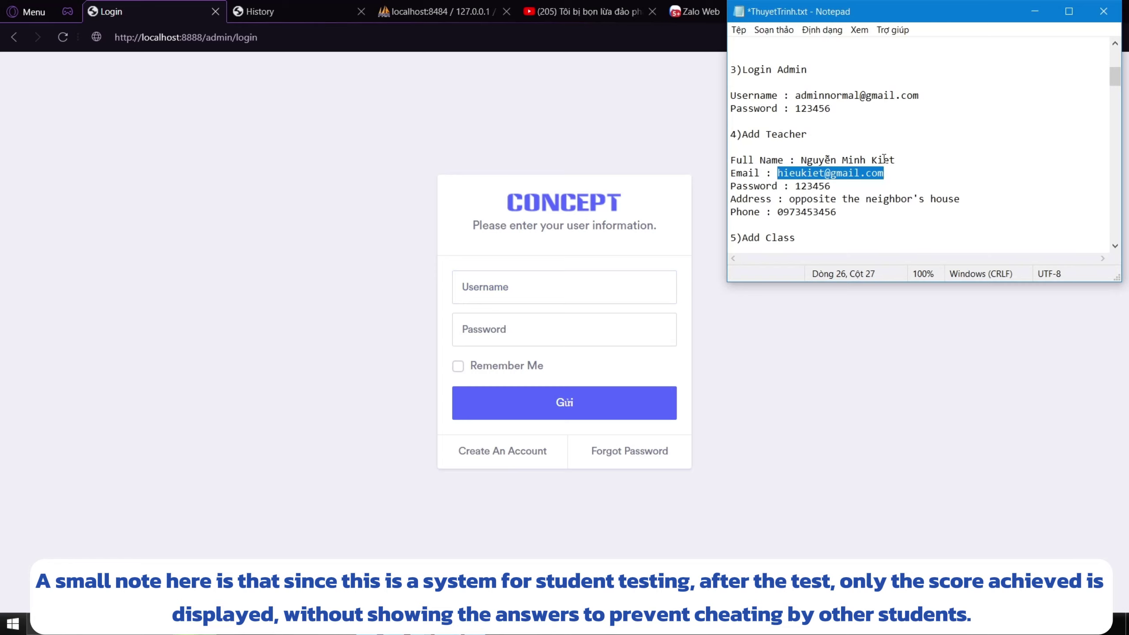
{"action": "left_click", "coordinate": [578, 284]}
{"action": "key", "text": "ctrl+v"}
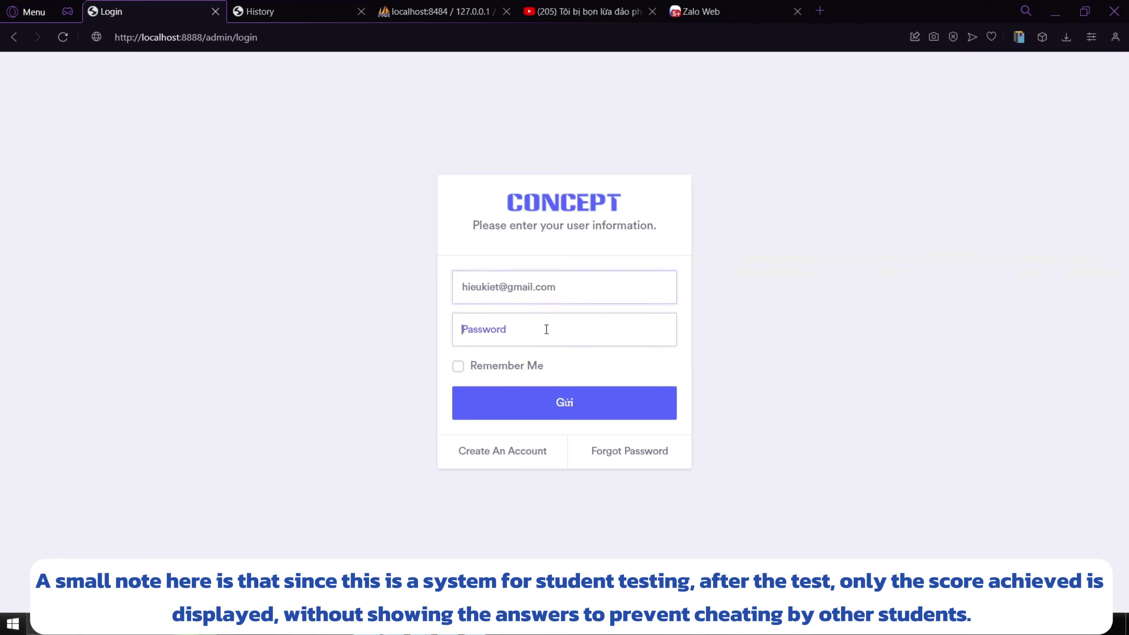
{"action": "left_click", "coordinate": [547, 329]}
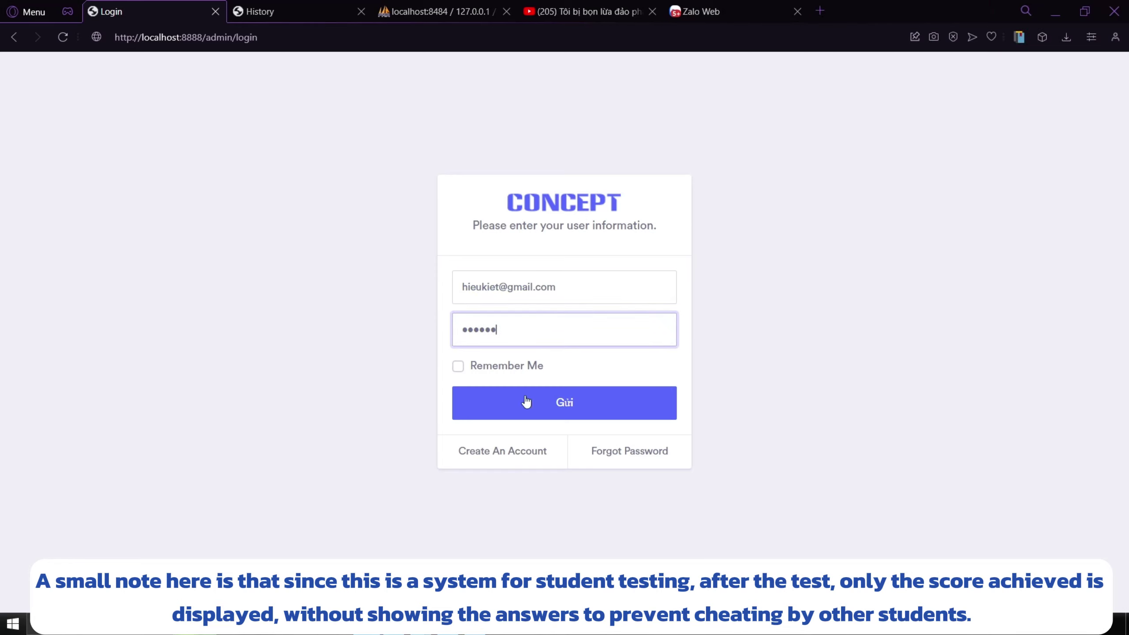
{"action": "left_click", "coordinate": [527, 403]}
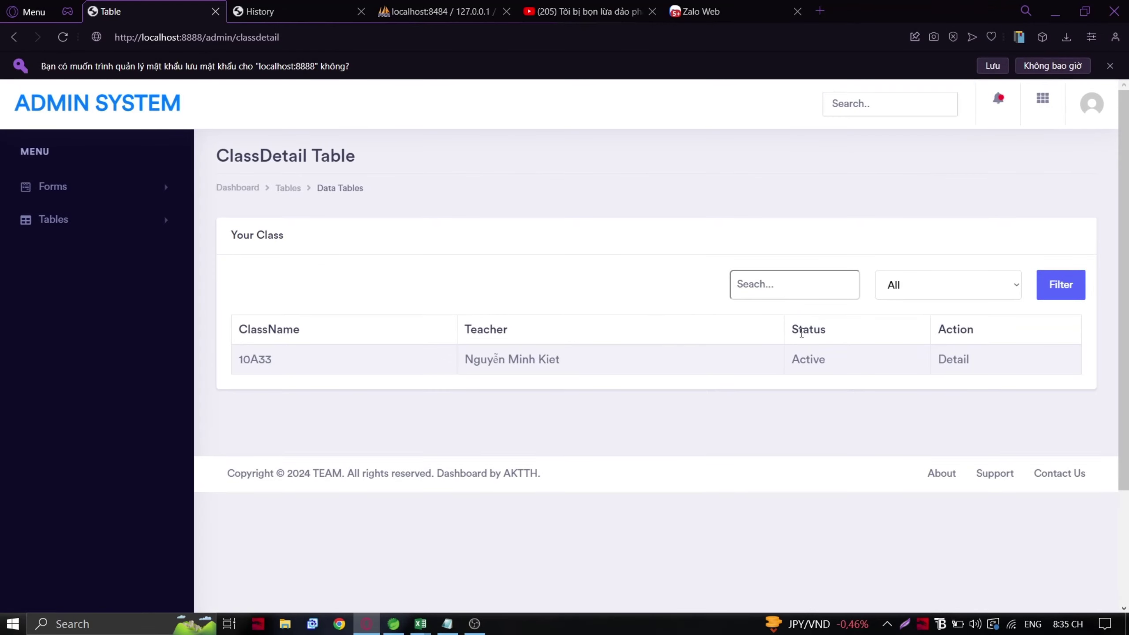